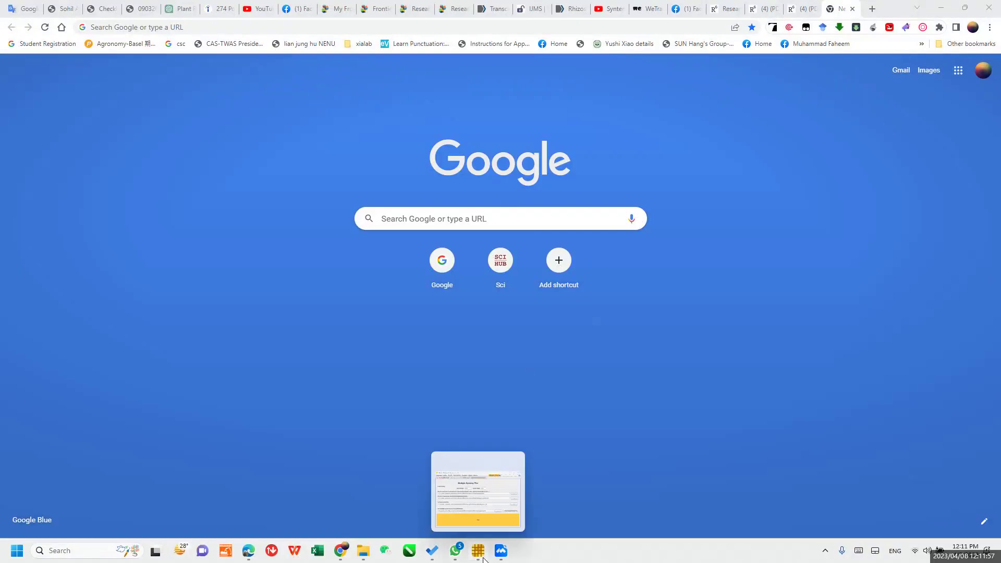
Open the "gmax and arabi" synteny plot from the gmax and arabi folder, view it and minimize the browser
{"action": "left_click", "coordinate": [479, 552]}
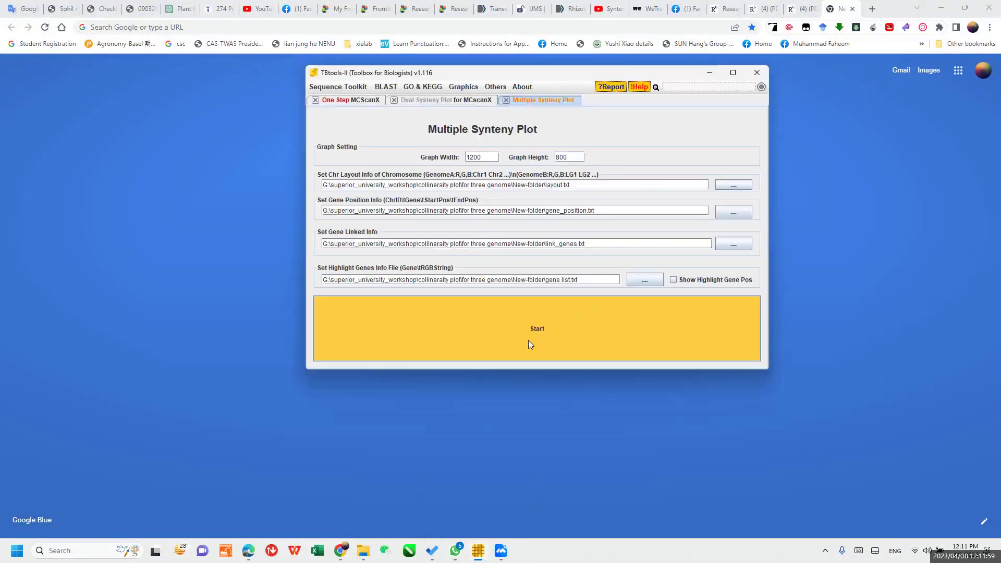
{"action": "mouse_move", "coordinate": [339, 555]}
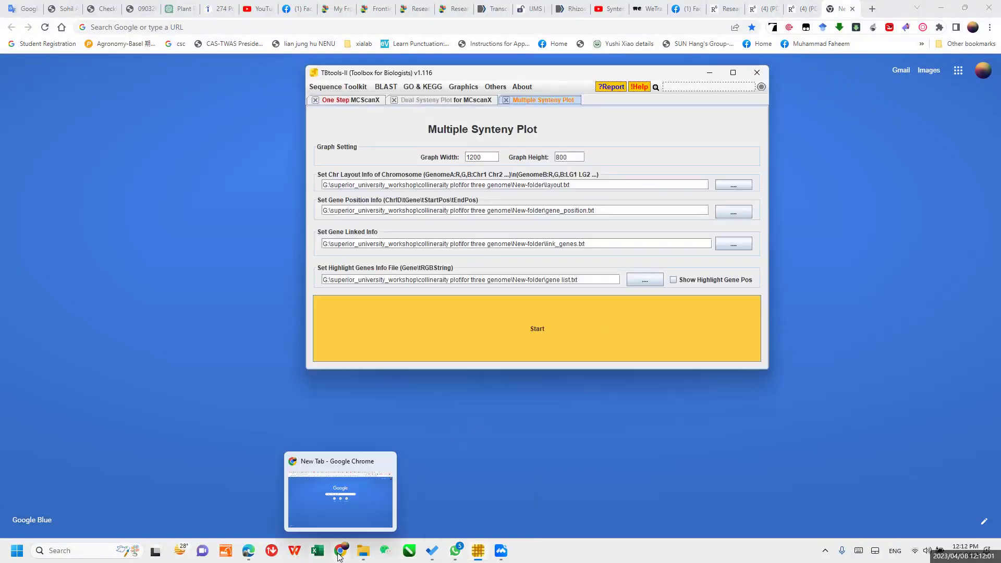
{"action": "left_click", "coordinate": [363, 553]}
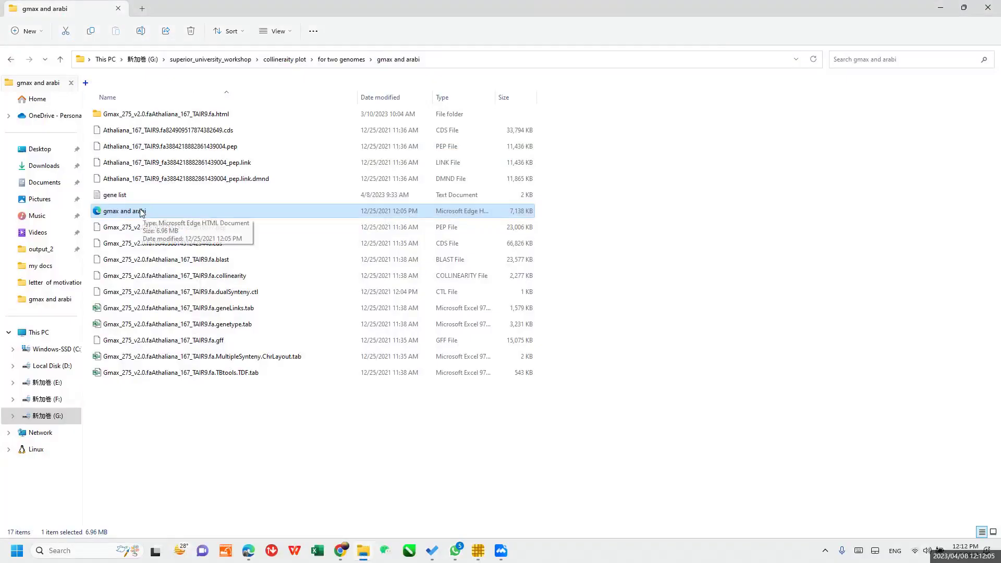
{"action": "double_click", "coordinate": [137, 210]}
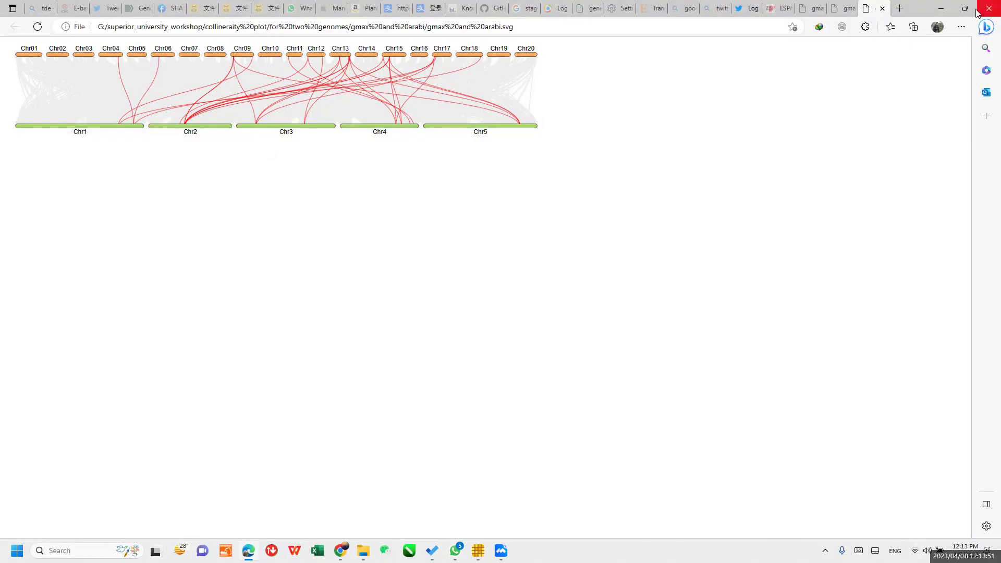
{"action": "left_click", "coordinate": [945, 10]}
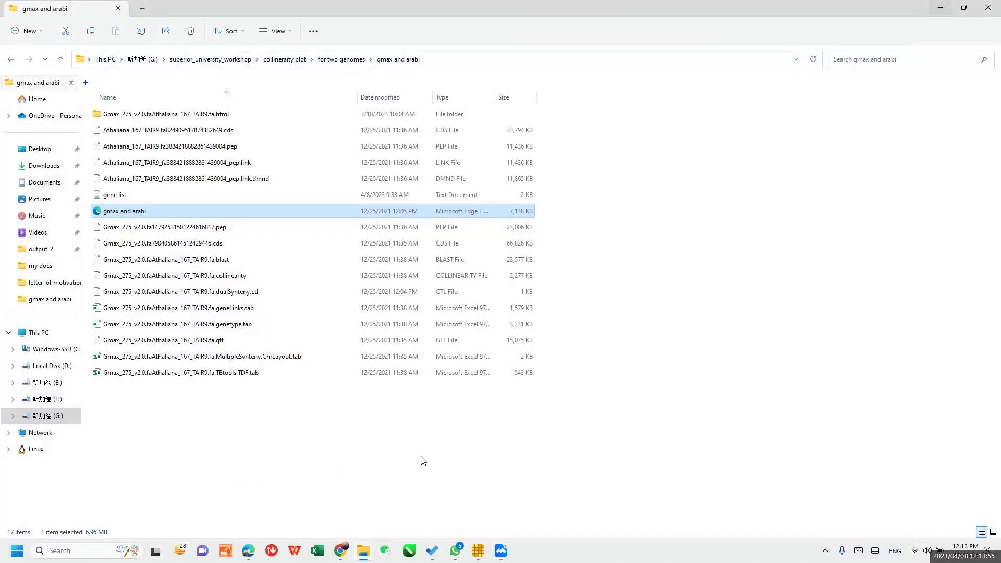
Open the collineraity plot folder in a new File Explorer tab
{"action": "key", "text": "ctrl+t"}
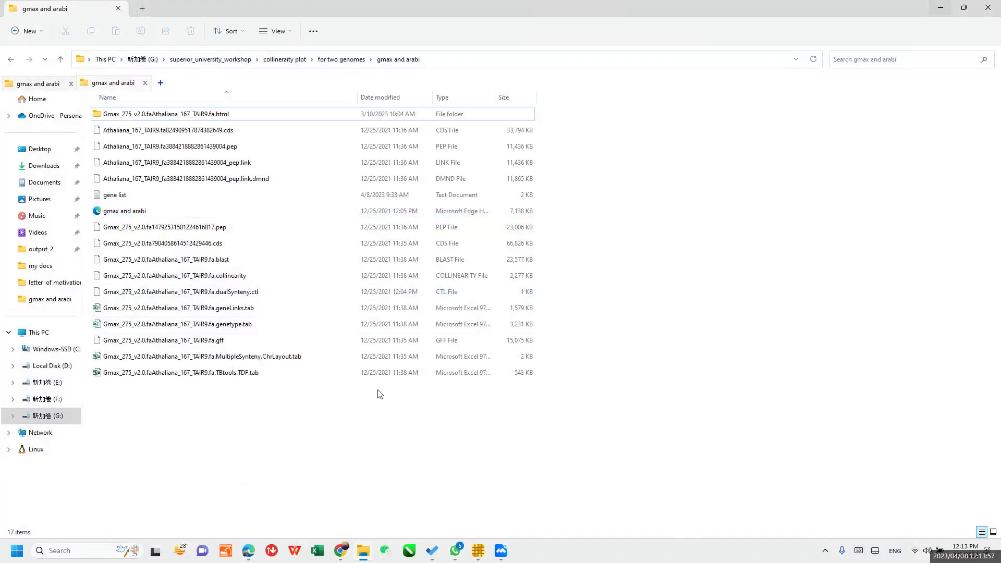
{"action": "left_click", "coordinate": [61, 61]}
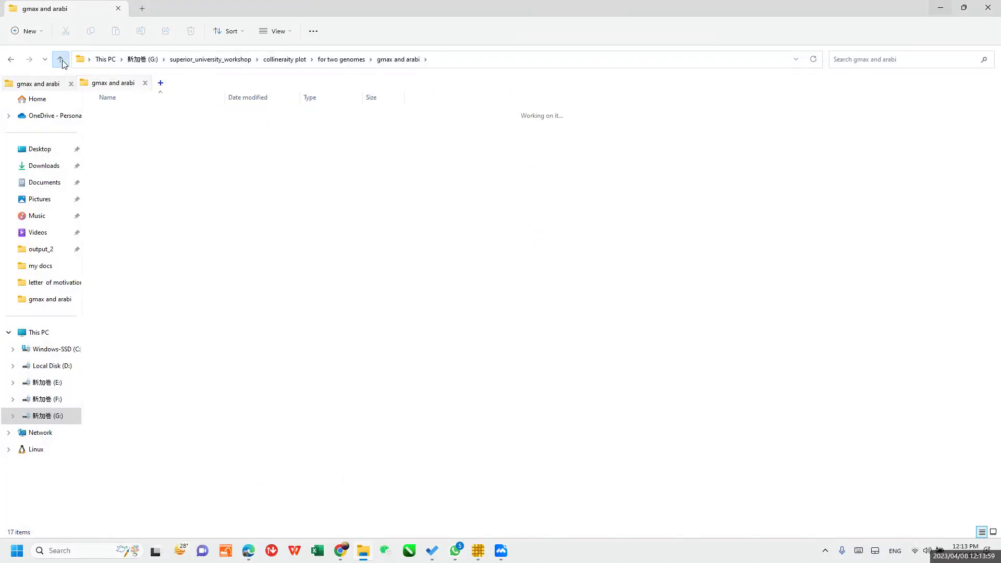
{"action": "left_click", "coordinate": [61, 61]}
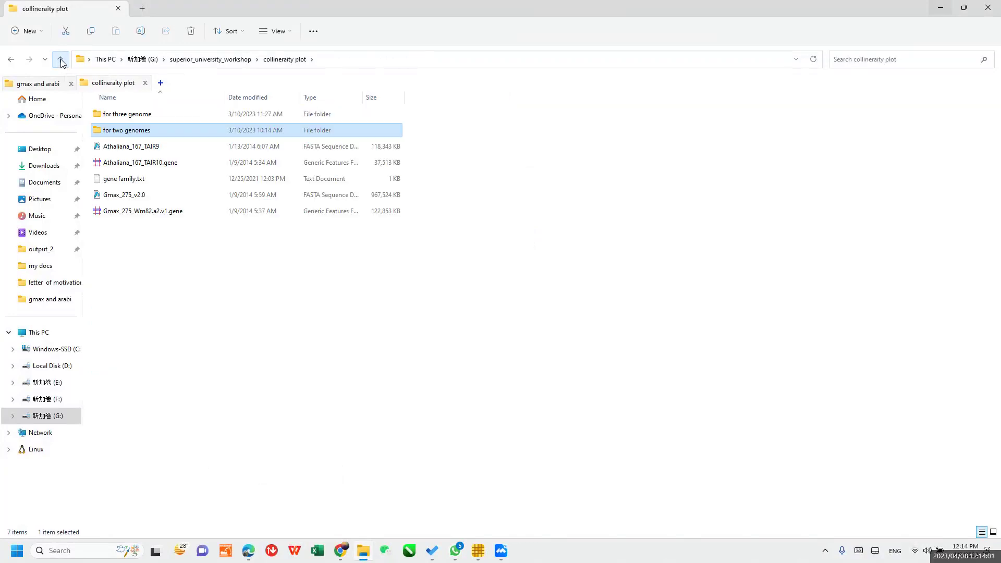
View the Athaliana_167_TAIR9 sequence file and the Athaliana_167_TAIR10.gene annotation file in EmEditor, then close the editor
{"action": "left_click", "coordinate": [140, 150]}
{"action": "right_click", "coordinate": [141, 151]}
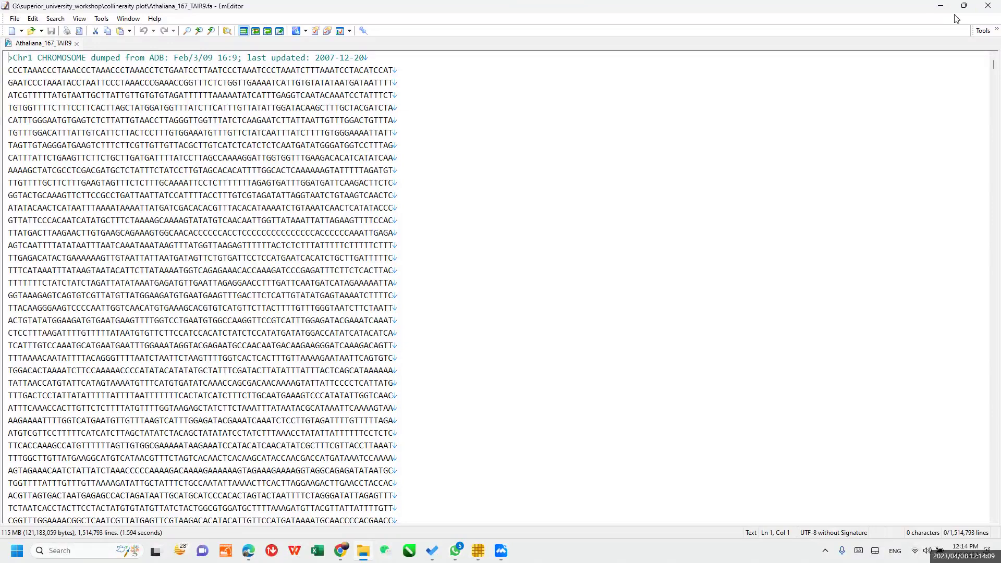
{"action": "left_click", "coordinate": [940, 6]}
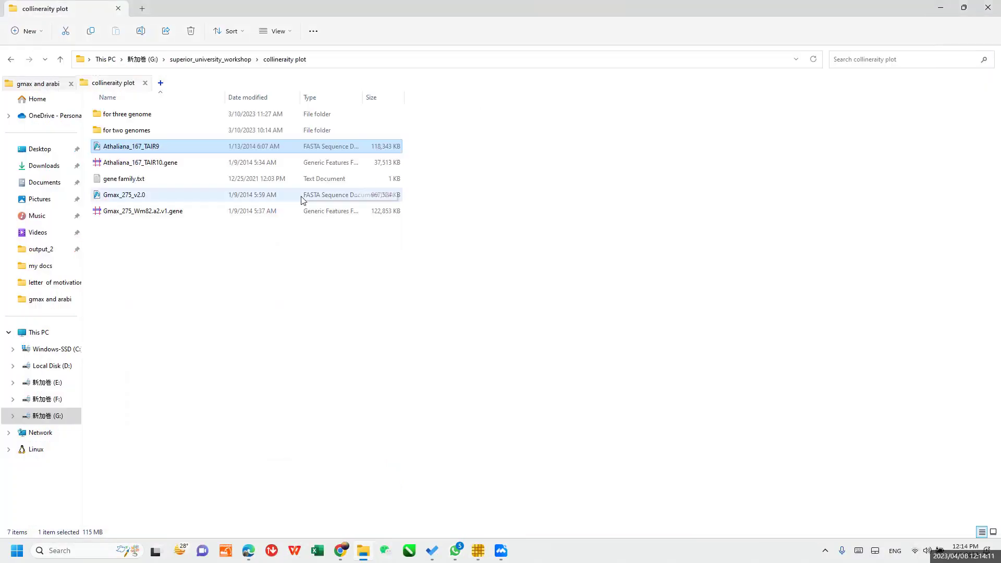
{"action": "left_click", "coordinate": [159, 164]}
{"action": "right_click", "coordinate": [159, 166]}
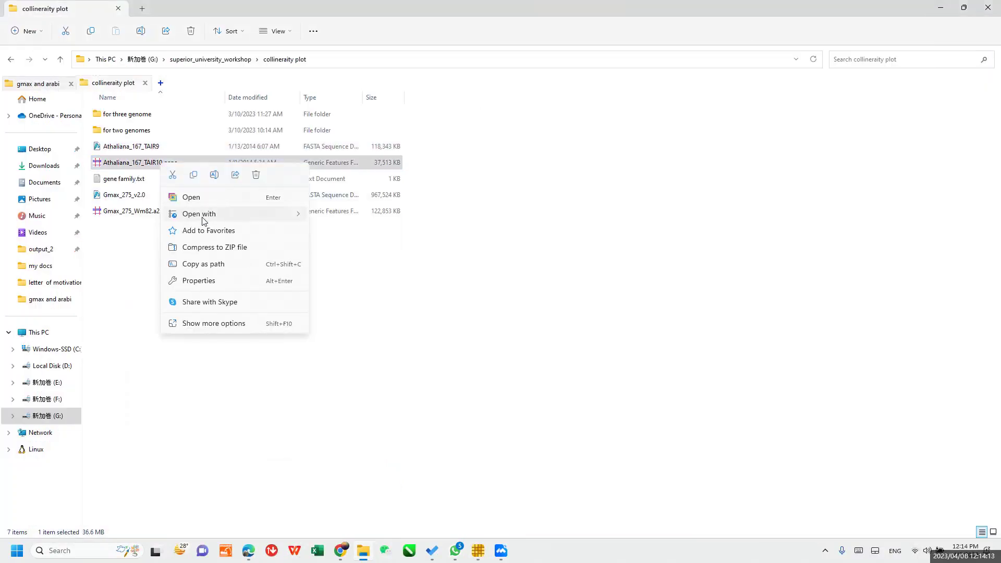
{"action": "mouse_move", "coordinate": [292, 213]}
{"action": "left_click", "coordinate": [332, 218]}
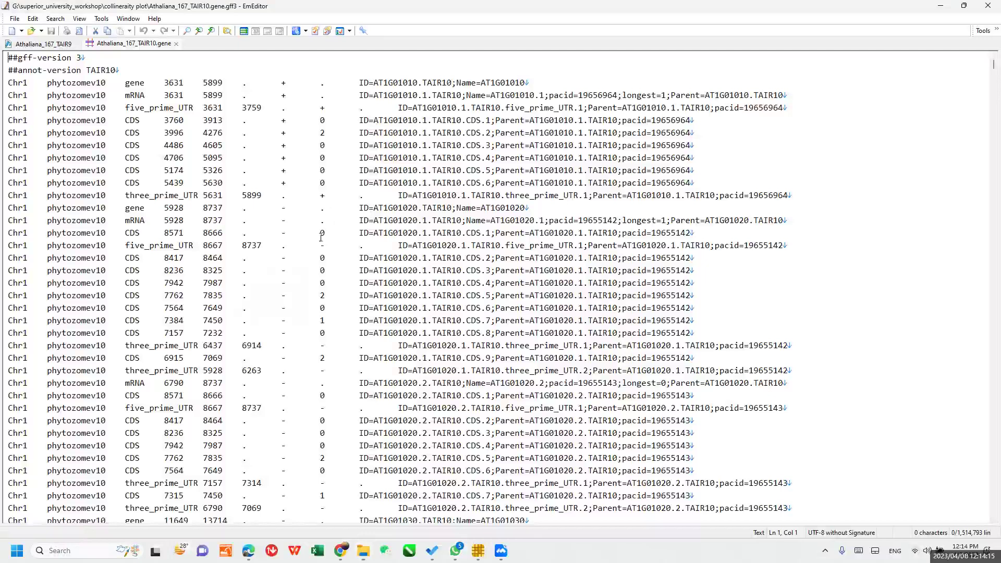
{"action": "left_click", "coordinate": [48, 45]}
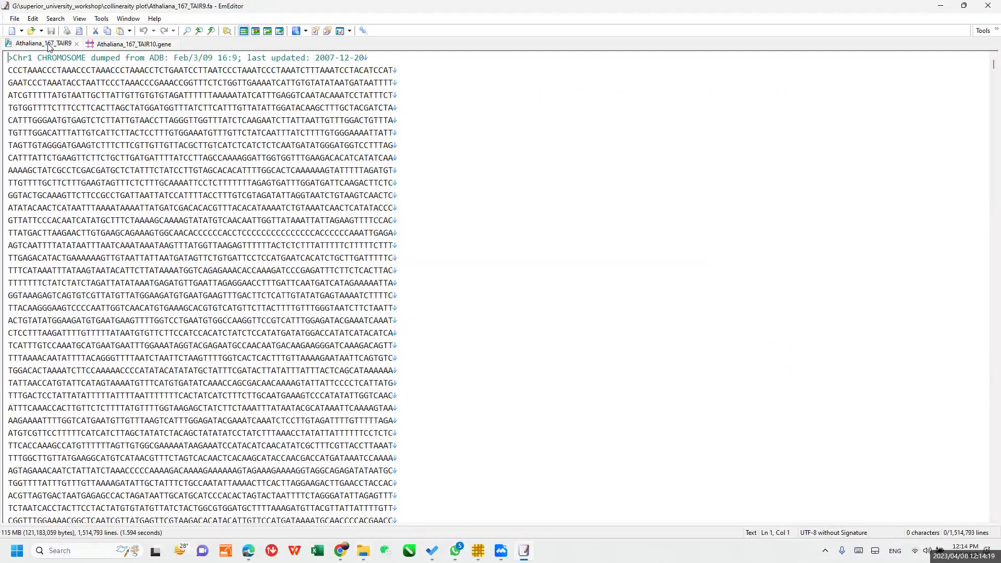
{"action": "left_click", "coordinate": [132, 46]}
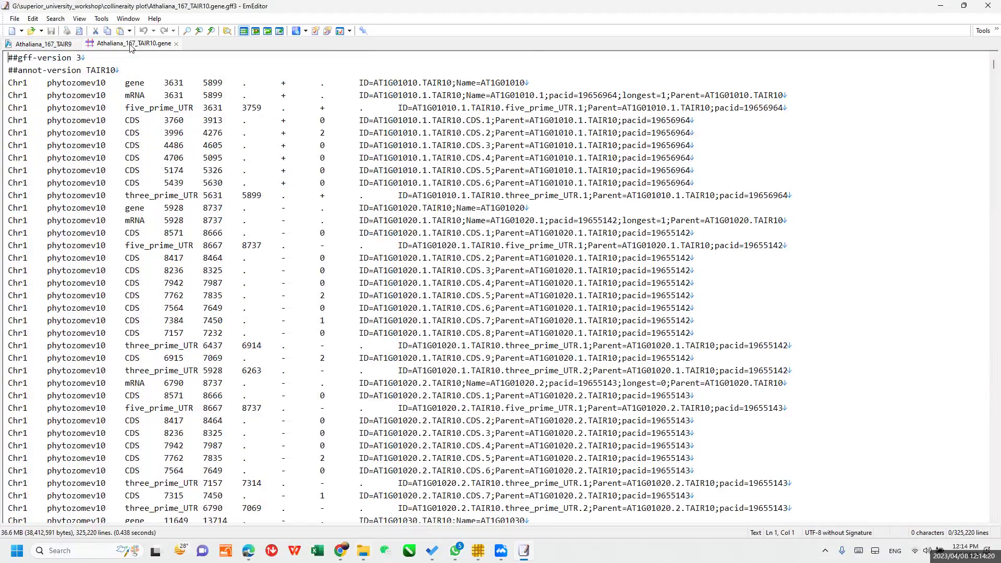
{"action": "left_click", "coordinate": [987, 6]}
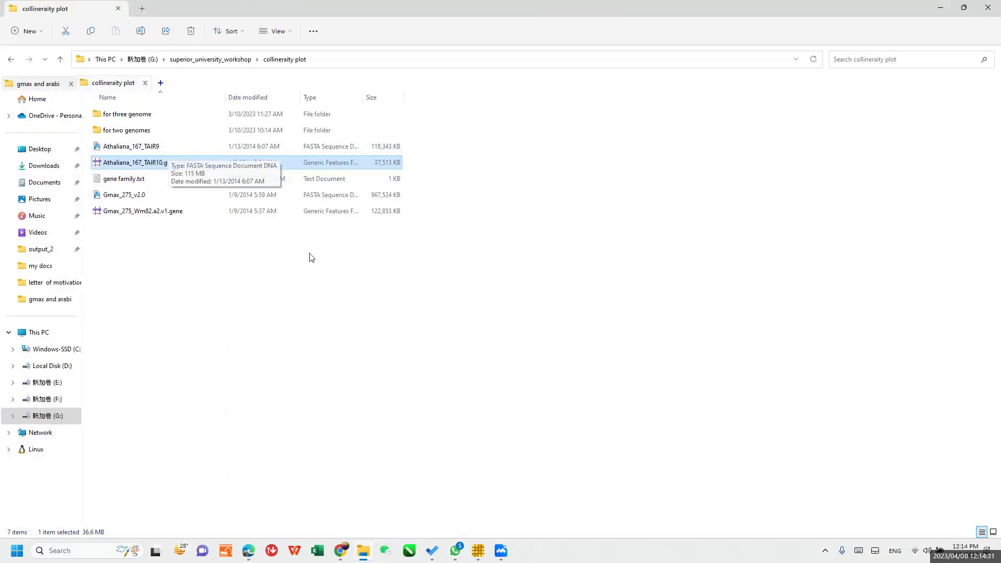
Switch to TBtools-II and review the Dual Systeny Plot and One Step MCScanX forms and the Comparative Genomics tools
{"action": "left_click", "coordinate": [480, 557]}
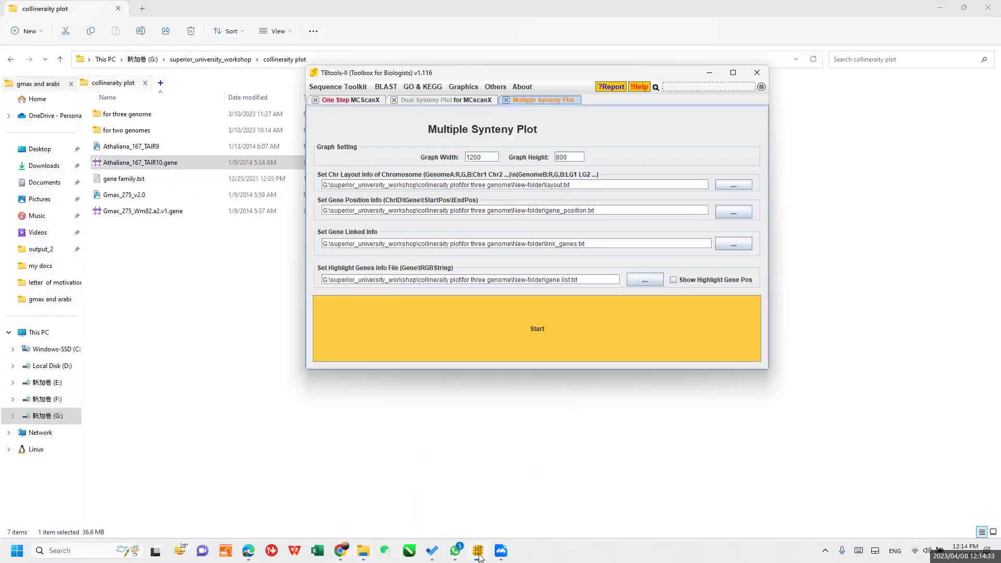
{"action": "left_click", "coordinate": [447, 99]}
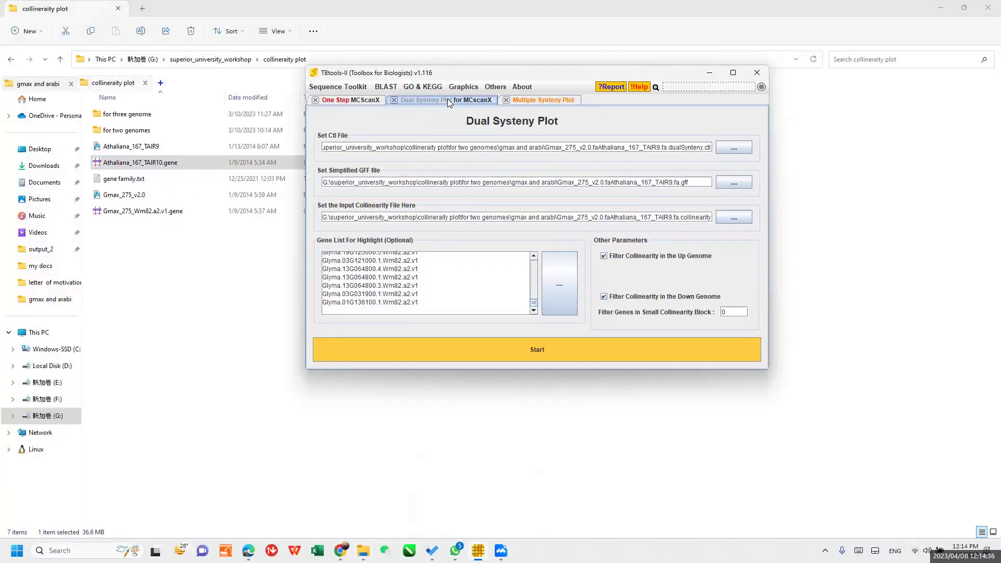
{"action": "left_click", "coordinate": [349, 100]}
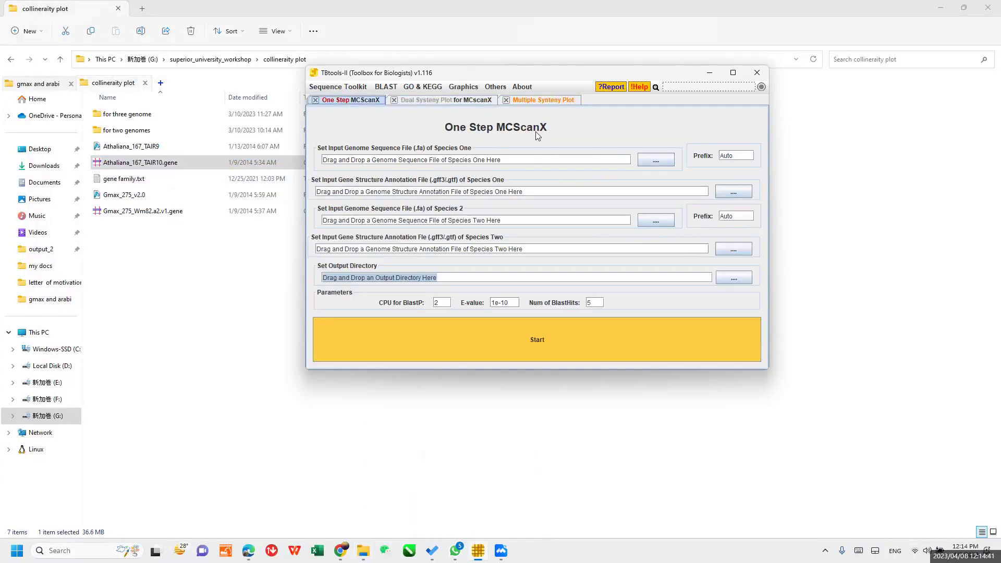
{"action": "left_click", "coordinate": [462, 87]}
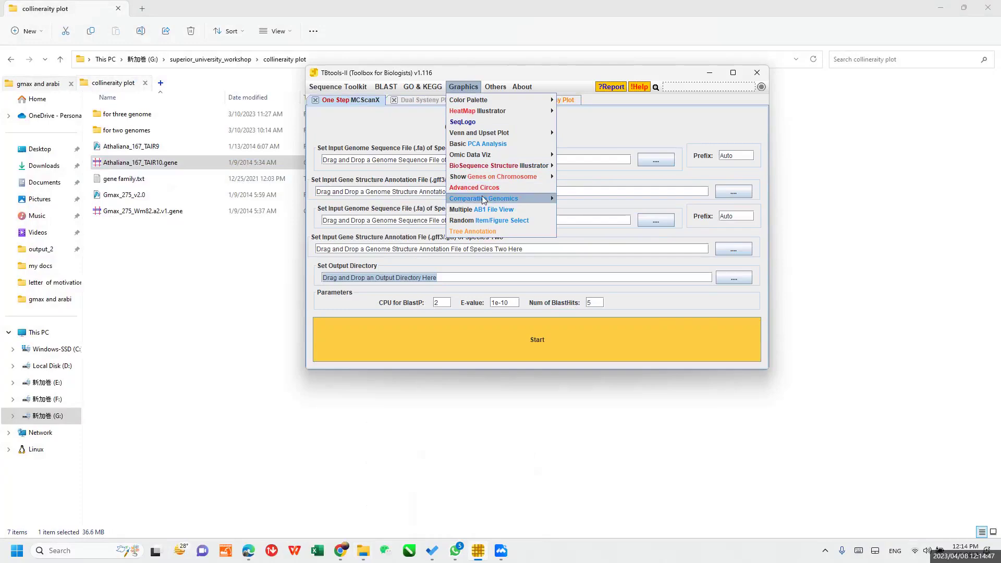
{"action": "mouse_move", "coordinate": [482, 199]}
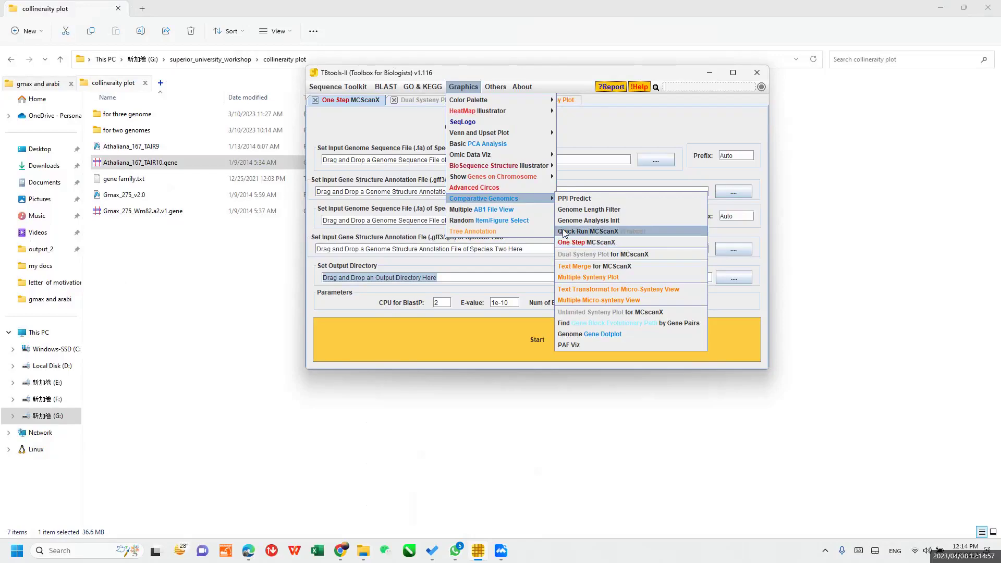
Open the Plugin Store and find and select the One Step MCScanX [Super Fast] plugin in the list
{"action": "mouse_move", "coordinate": [489, 86]}
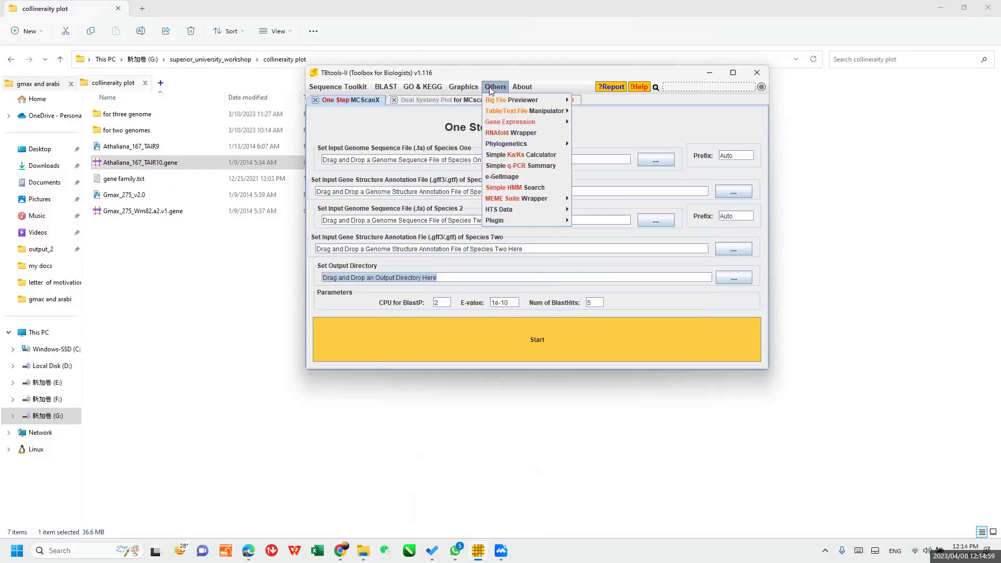
{"action": "mouse_move", "coordinate": [501, 220]}
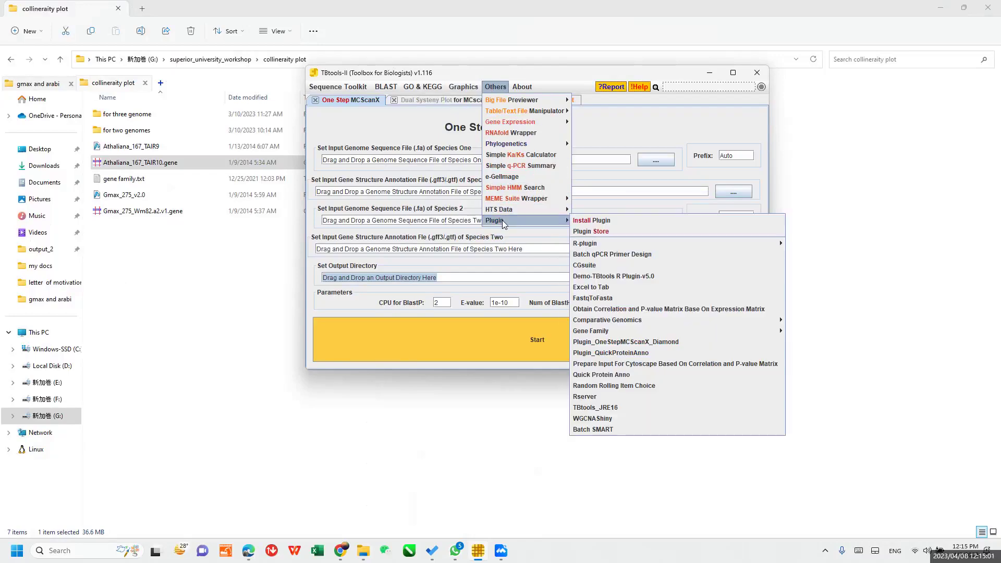
{"action": "left_click", "coordinate": [612, 233]}
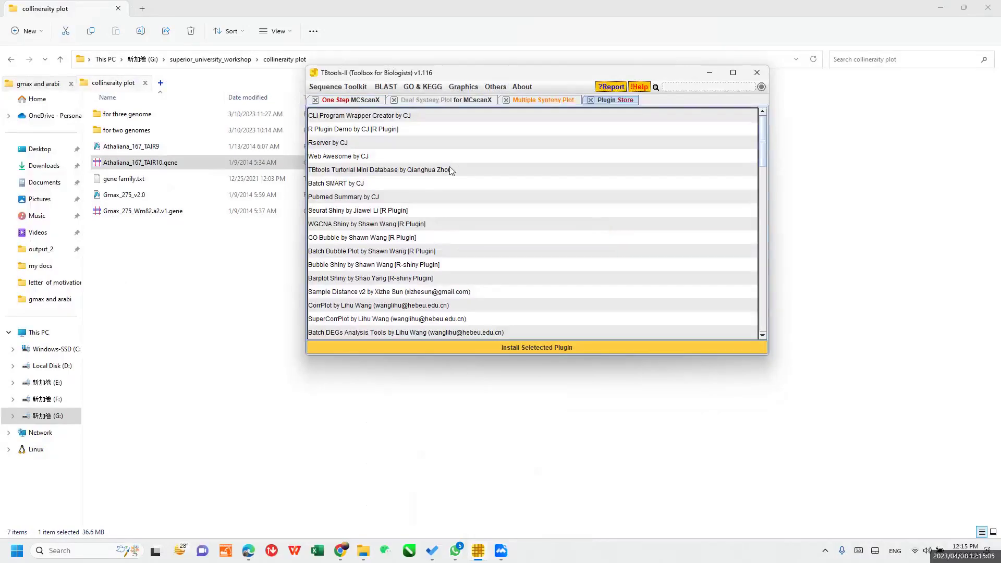
{"action": "left_click", "coordinate": [357, 249]}
{"action": "scroll", "coordinate": [358, 249], "scroll_direction": "down", "scroll_amount": 2}
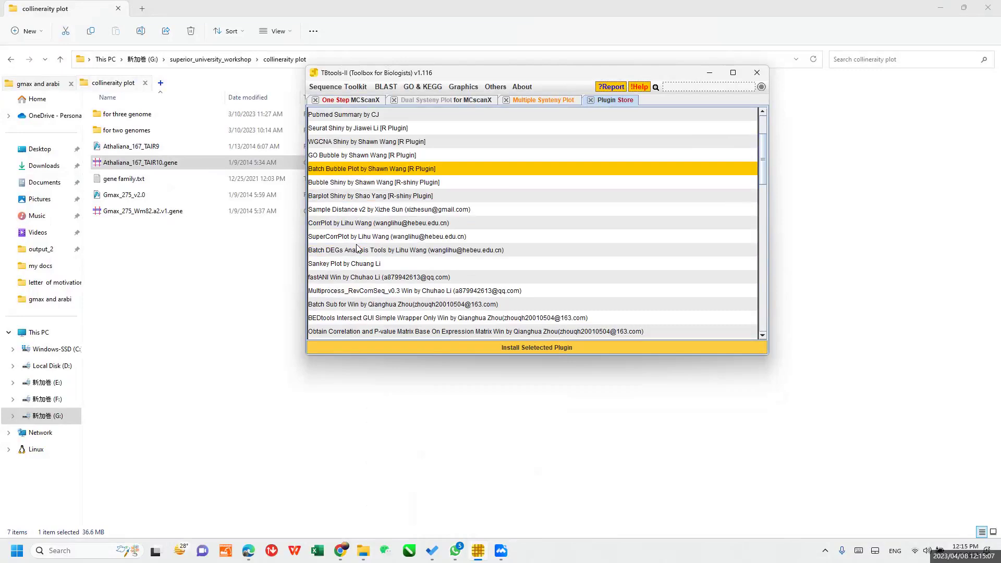
{"action": "scroll", "coordinate": [358, 249], "scroll_direction": "down", "scroll_amount": 2}
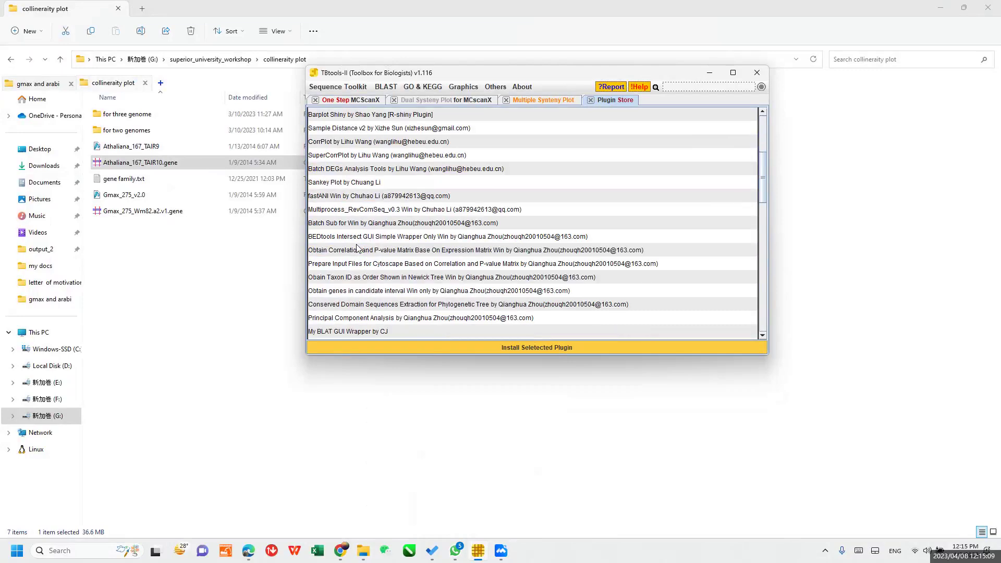
{"action": "scroll", "coordinate": [357, 249], "scroll_direction": "down", "scroll_amount": 1}
{"action": "scroll", "coordinate": [358, 248], "scroll_direction": "down", "scroll_amount": 1}
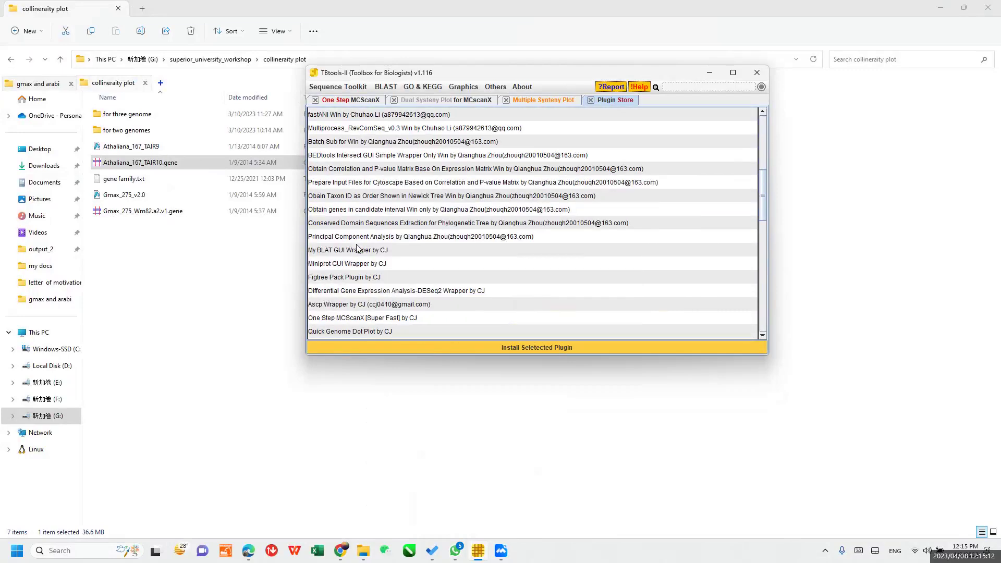
{"action": "left_click", "coordinate": [348, 319]}
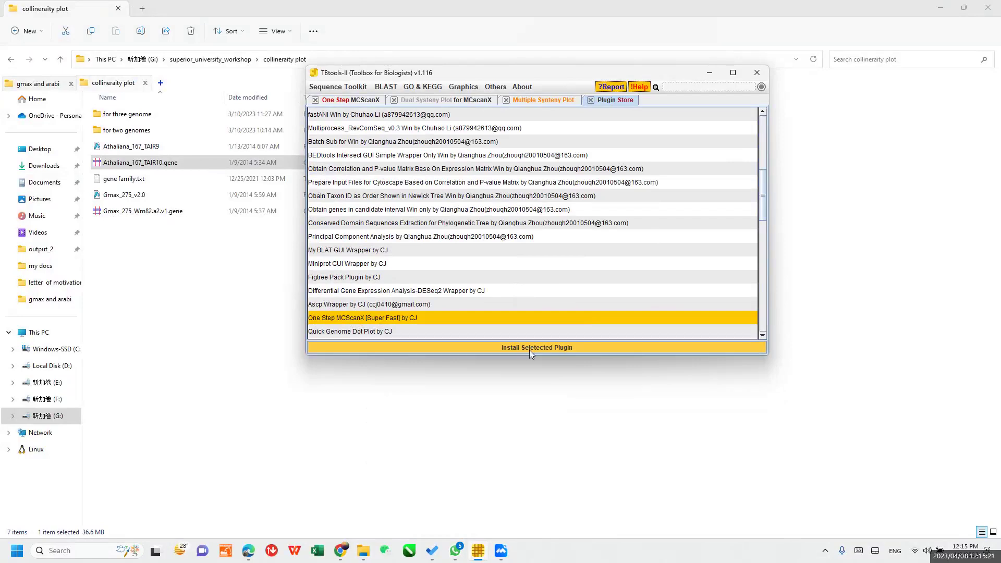
Open the installed Plugin_OneStepMCScanX_Diamond tool and compare its form with the regular One Step MCScanX form
{"action": "left_click", "coordinate": [495, 87]}
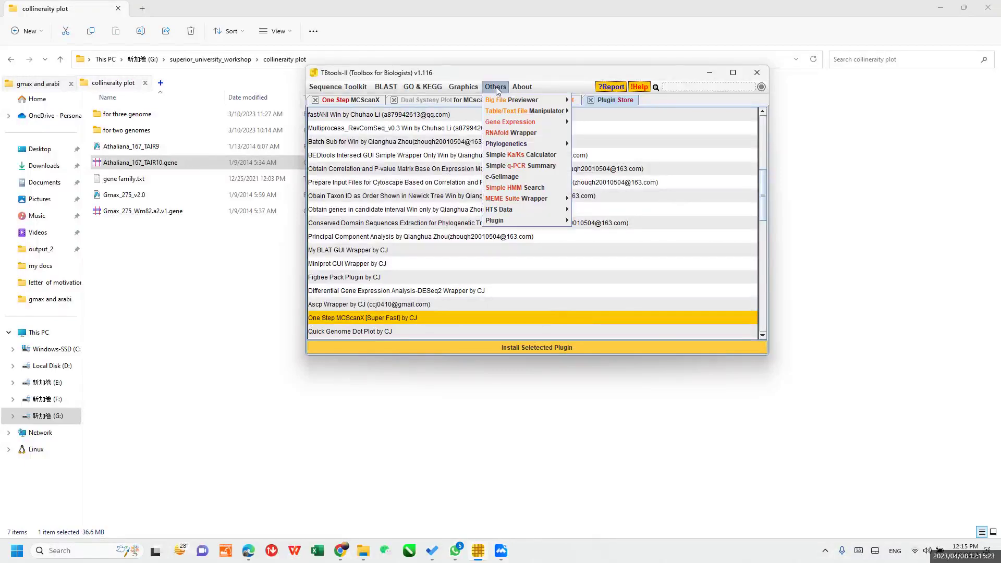
{"action": "mouse_move", "coordinate": [523, 221]}
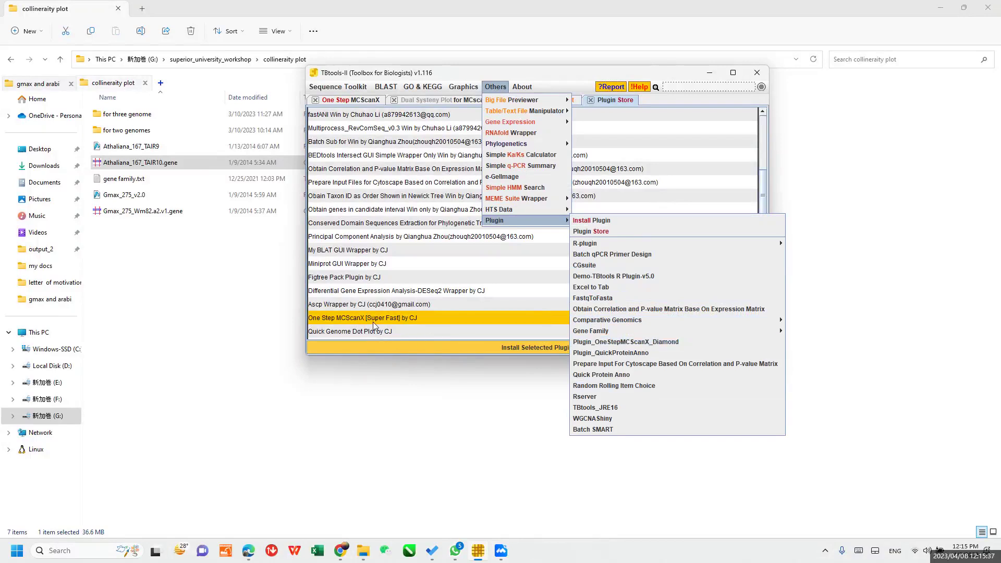
{"action": "left_click", "coordinate": [658, 346]}
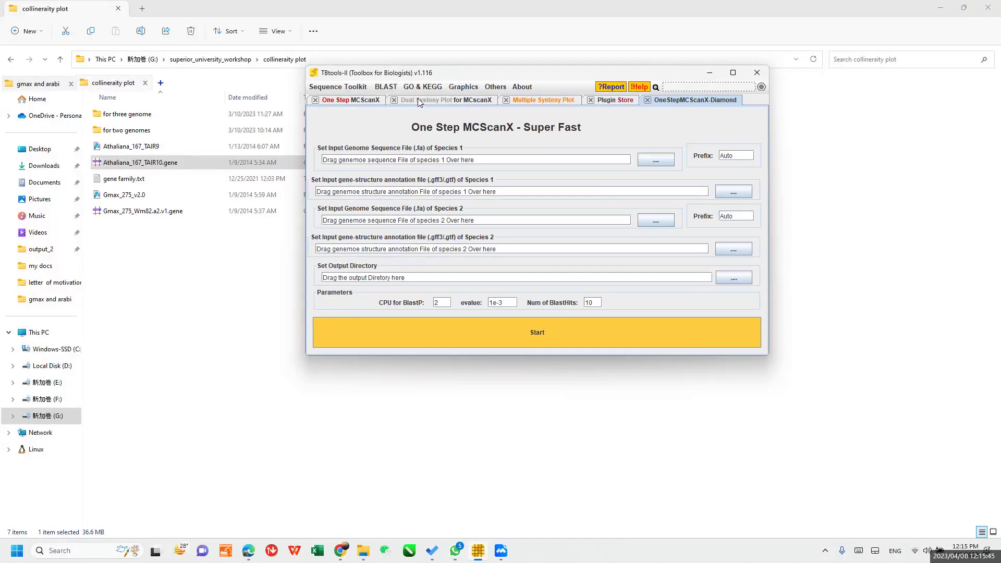
{"action": "left_click", "coordinate": [346, 100]}
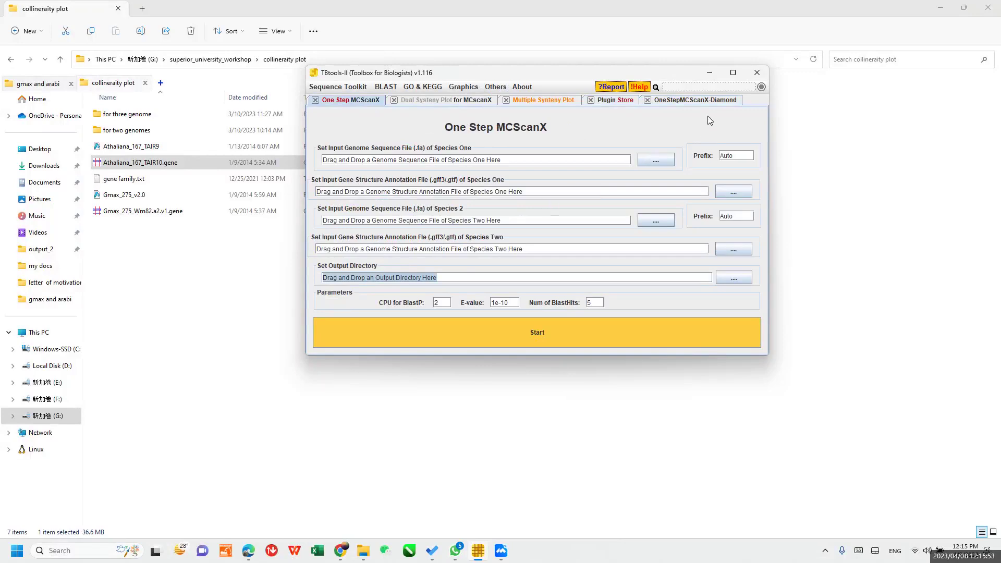
{"action": "left_click", "coordinate": [697, 101]}
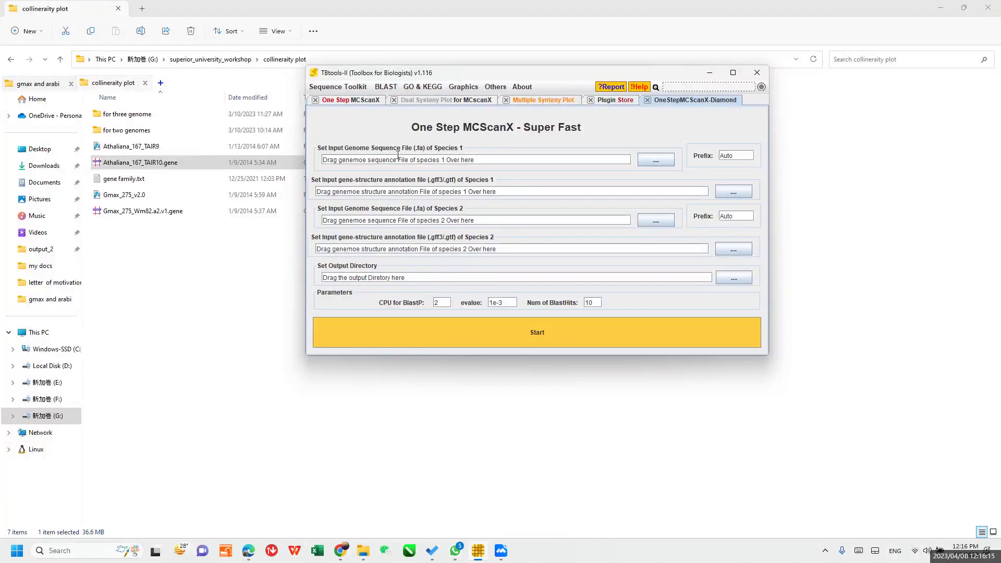
Load Athaliana_167_TAIR9.fa as the species 1 genome sequence and Athaliana_167_TAIR10.gene.gff3 as its structure annotation, closing both file previews
{"action": "left_click_drag", "start_coordinate": [147, 150], "coordinate": [419, 160]}
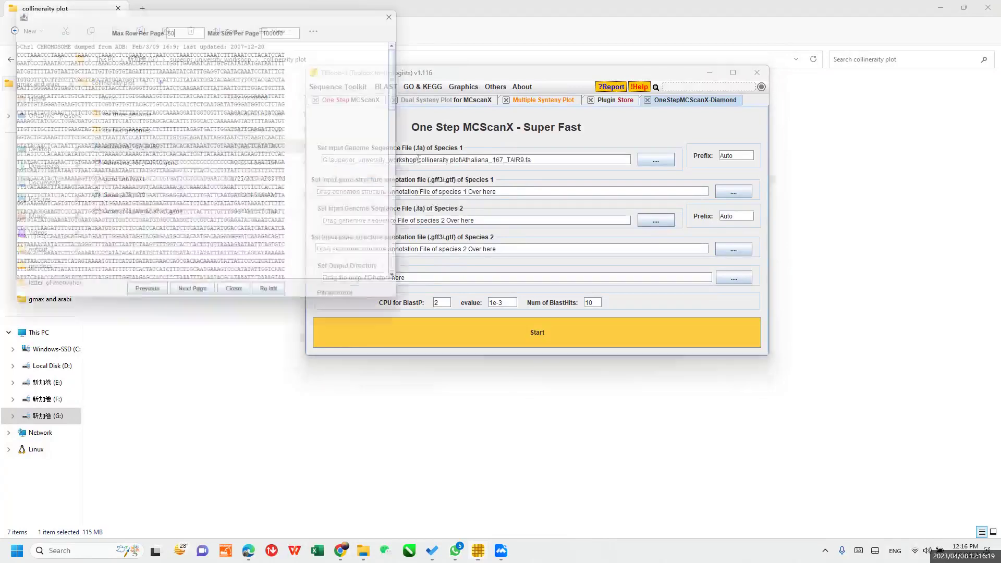
{"action": "left_click", "coordinate": [236, 300]}
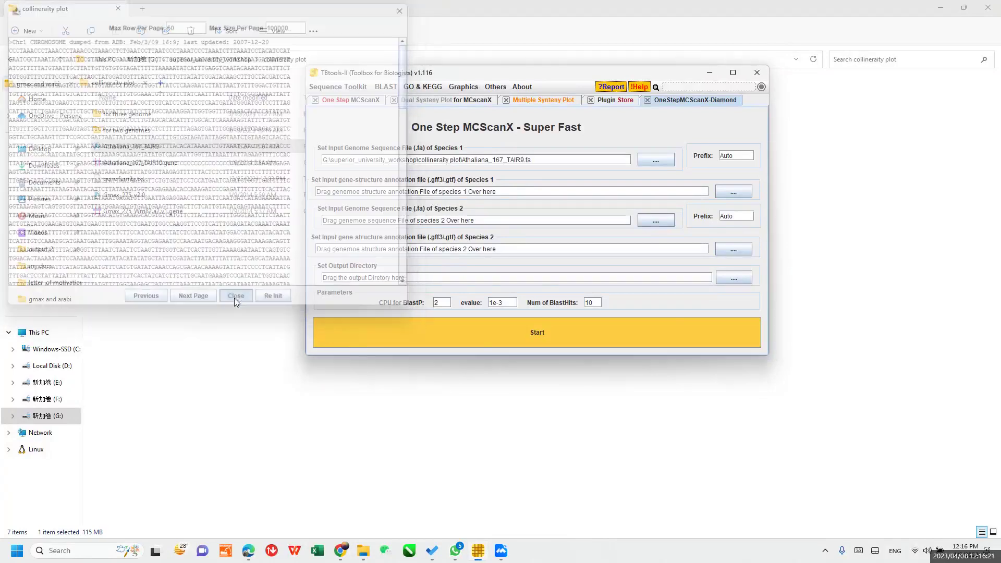
{"action": "left_click", "coordinate": [145, 166]}
{"action": "mouse_move", "coordinate": [145, 166]}
{"action": "left_mouse_down"}
{"action": "mouse_move", "coordinate": [438, 173]}
{"action": "mouse_move", "coordinate": [442, 192]}
{"action": "left_mouse_up"}
{"action": "left_click", "coordinate": [237, 299]}
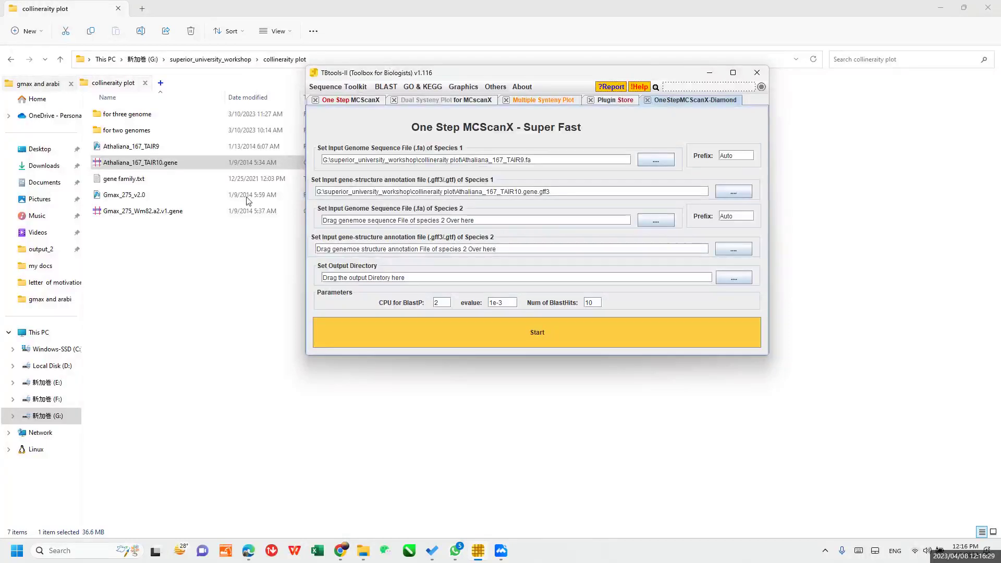
Load Gmax_275_v2.0.fa as the species 2 genome sequence and Gmax_275_Wm82.a2.v1.gene.gff3 as its structure annotation, closing both file previews
{"action": "left_click_drag", "start_coordinate": [153, 203], "coordinate": [169, 215]}
{"action": "left_click", "coordinate": [147, 196]}
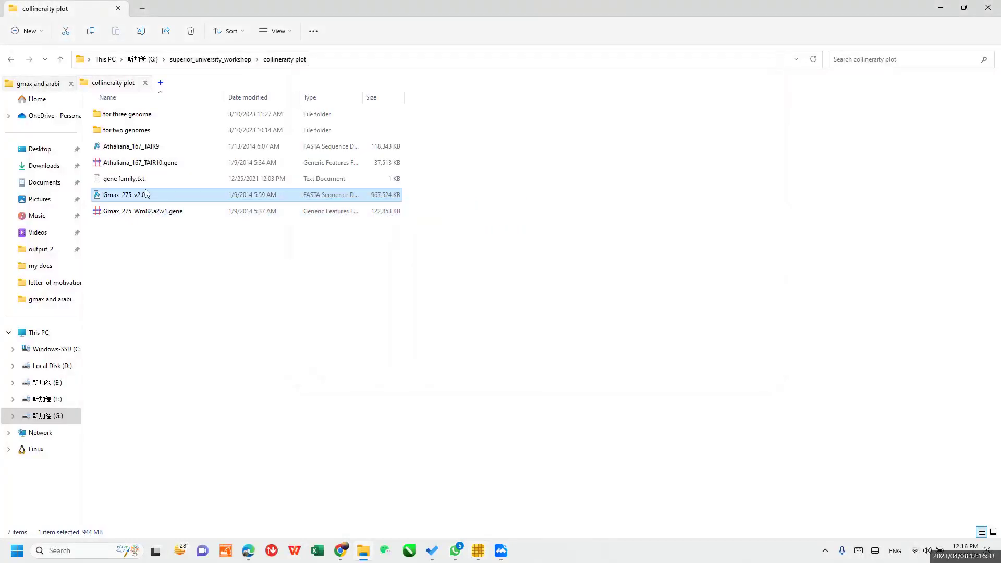
{"action": "left_click", "coordinate": [473, 551]}
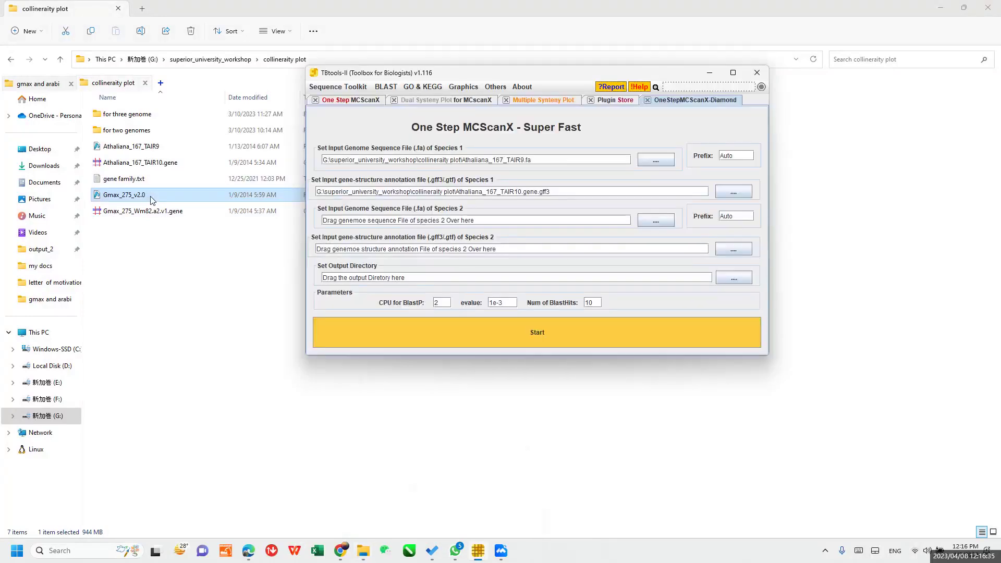
{"action": "left_click_drag", "start_coordinate": [148, 198], "coordinate": [435, 220]}
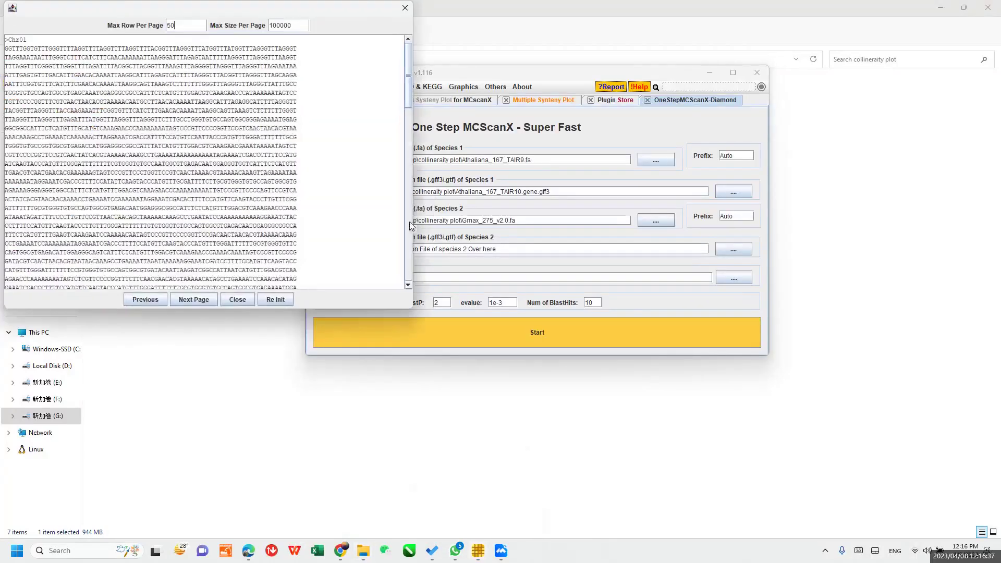
{"action": "left_click", "coordinate": [236, 299]}
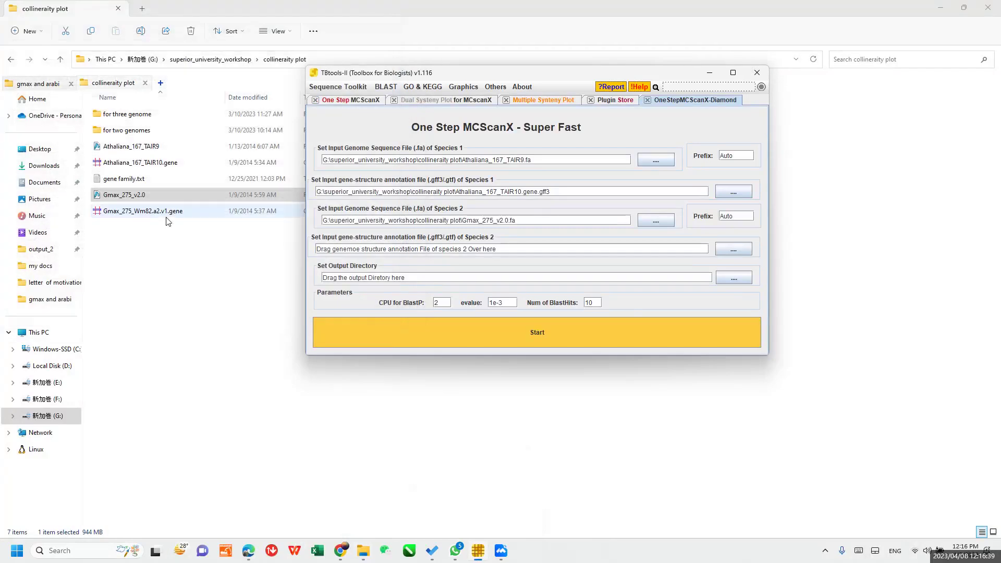
{"action": "left_click_drag", "start_coordinate": [167, 218], "coordinate": [428, 250]}
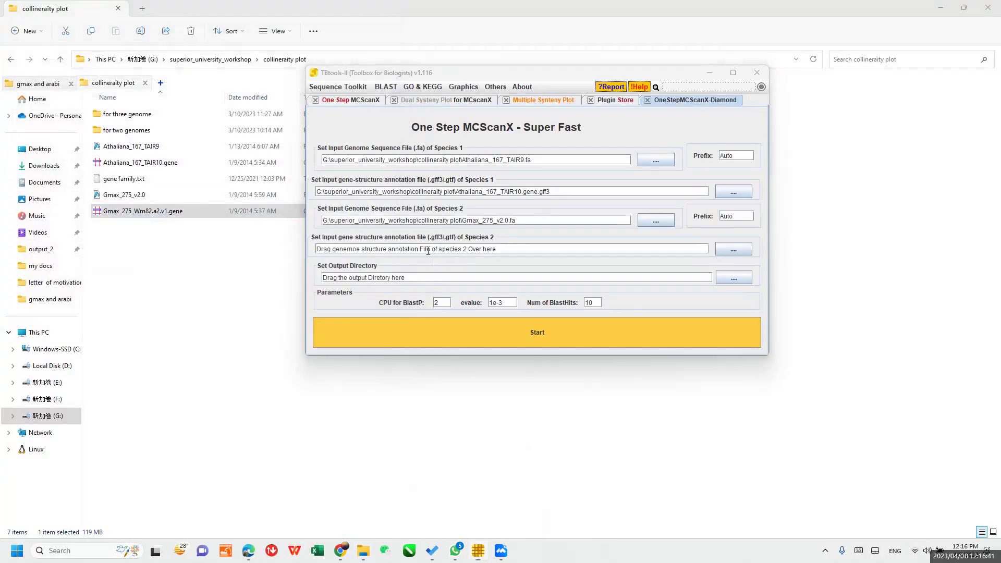
{"action": "left_click", "coordinate": [239, 299]}
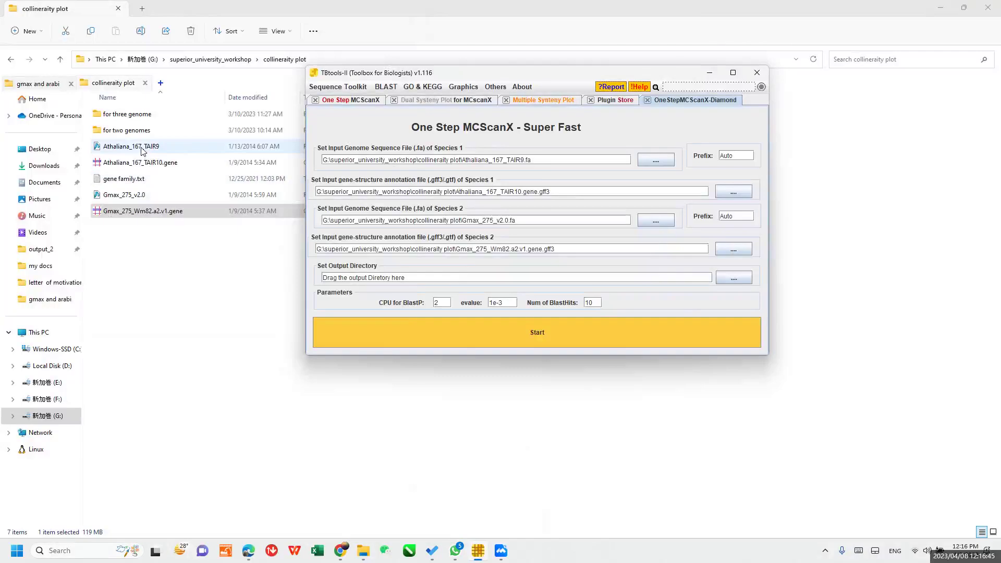
Create a new folder named test_colliner inside the collineraity plot folder to hold the MCScanX output
{"action": "left_click_drag", "start_coordinate": [141, 151], "coordinate": [421, 281]}
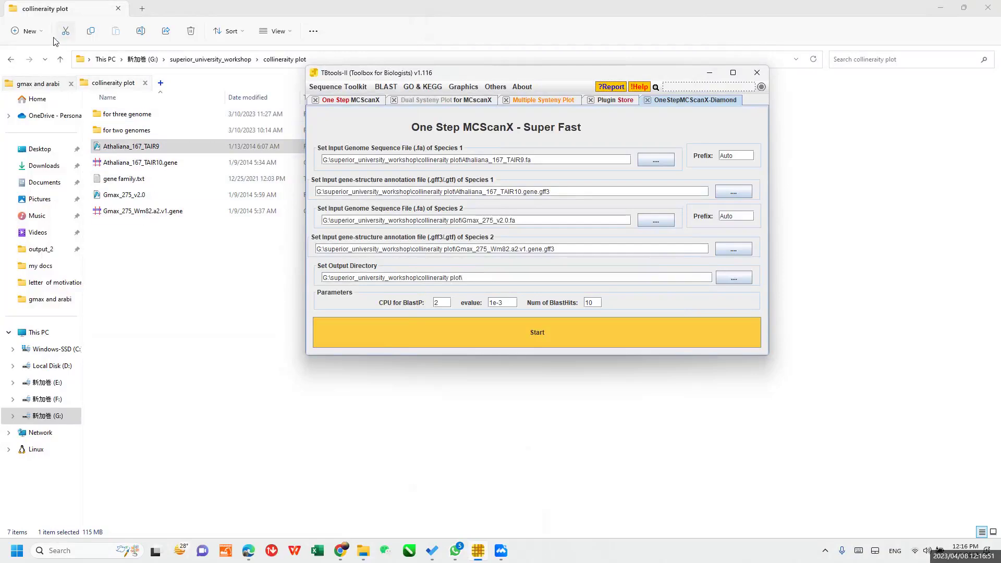
{"action": "left_click", "coordinate": [31, 31]}
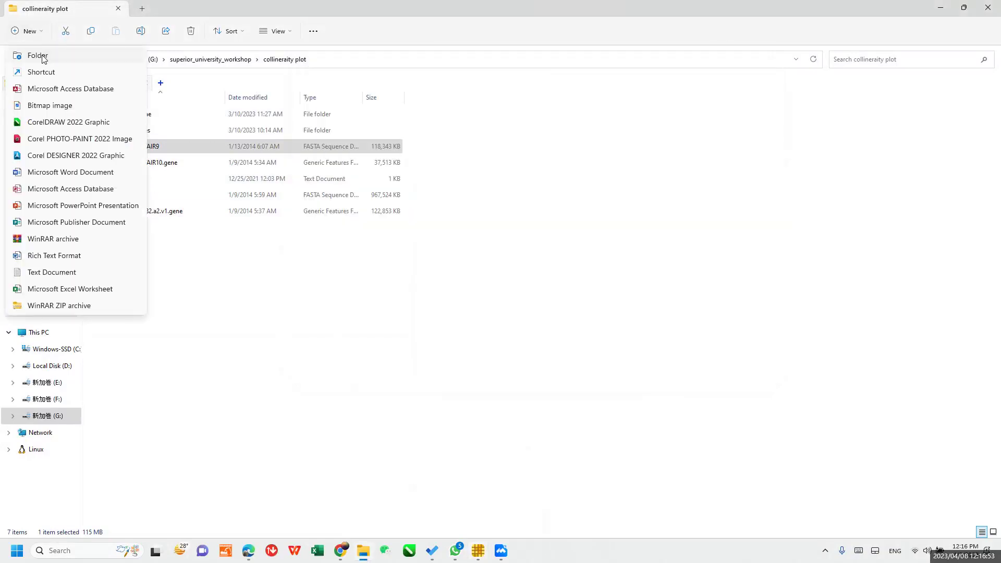
{"action": "left_click", "coordinate": [41, 56]}
{"action": "type", "text": "test"}
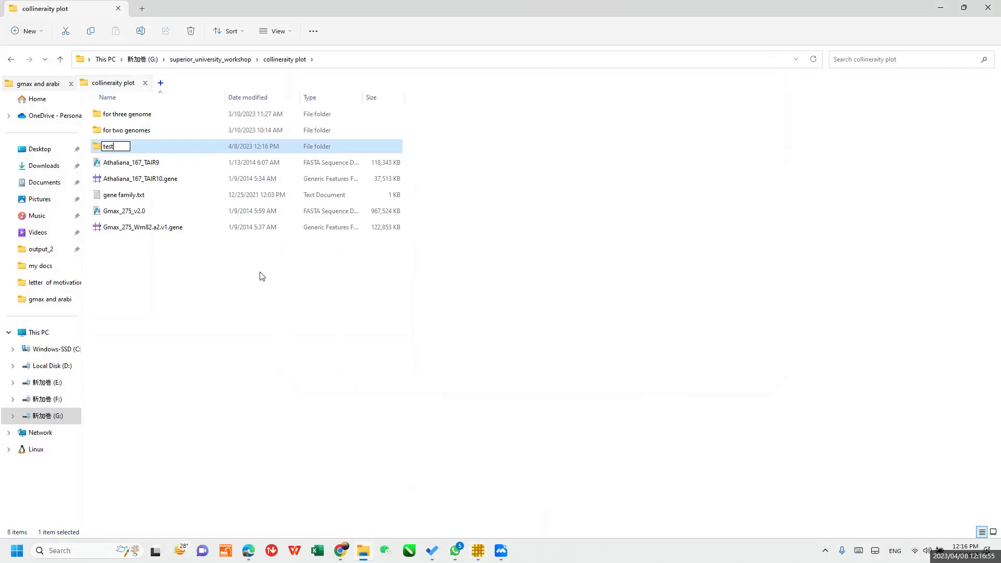
{"action": "type", "text": "_colliner"}
{"action": "key", "text": "Return"}
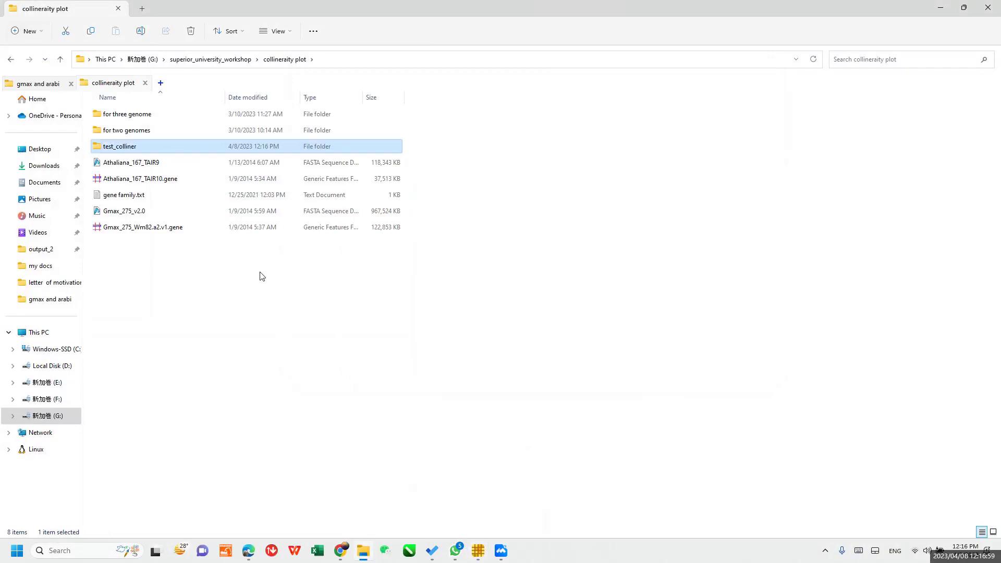
Set the test_colliner folder as the One Step MCScanX output directory and start the run
{"action": "left_click", "coordinate": [481, 556]}
{"action": "left_click_drag", "start_coordinate": [136, 149], "coordinate": [447, 277]}
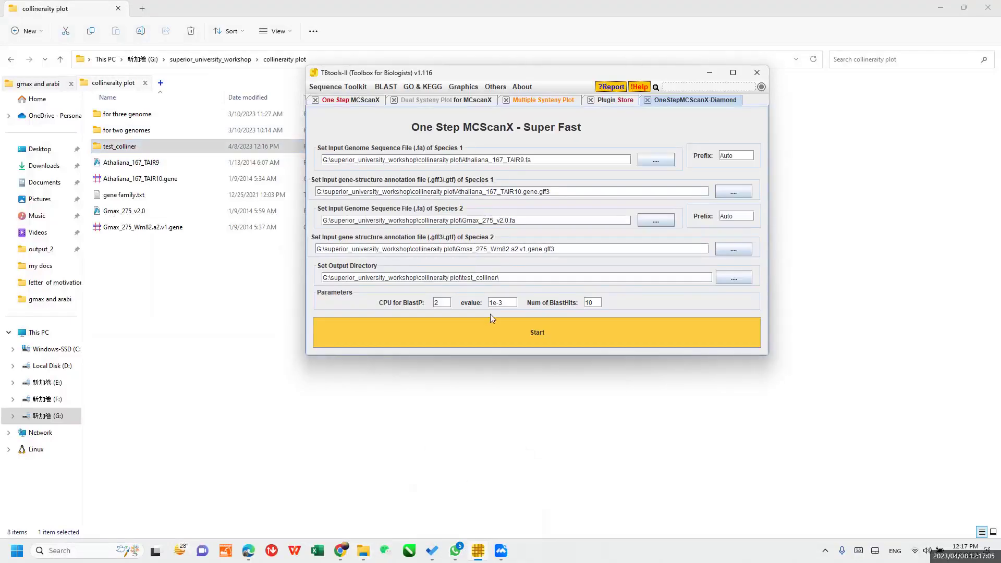
{"action": "left_click", "coordinate": [507, 329]}
Open the test_colliner folder and move the TBtools-II window aside to check the output files being generated
{"action": "left_click", "coordinate": [124, 151]}
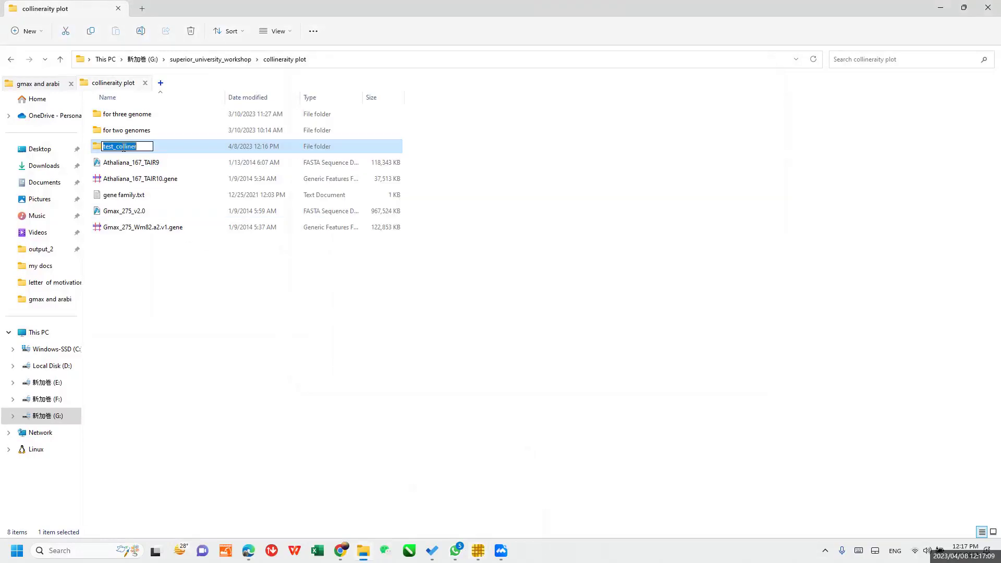
{"action": "double_click", "coordinate": [124, 151]}
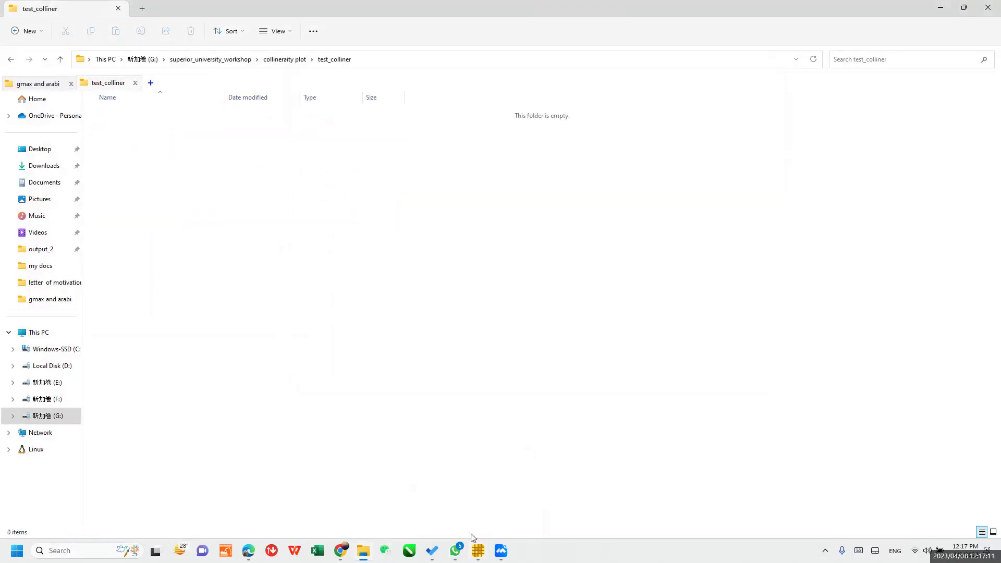
{"action": "left_click", "coordinate": [478, 552]}
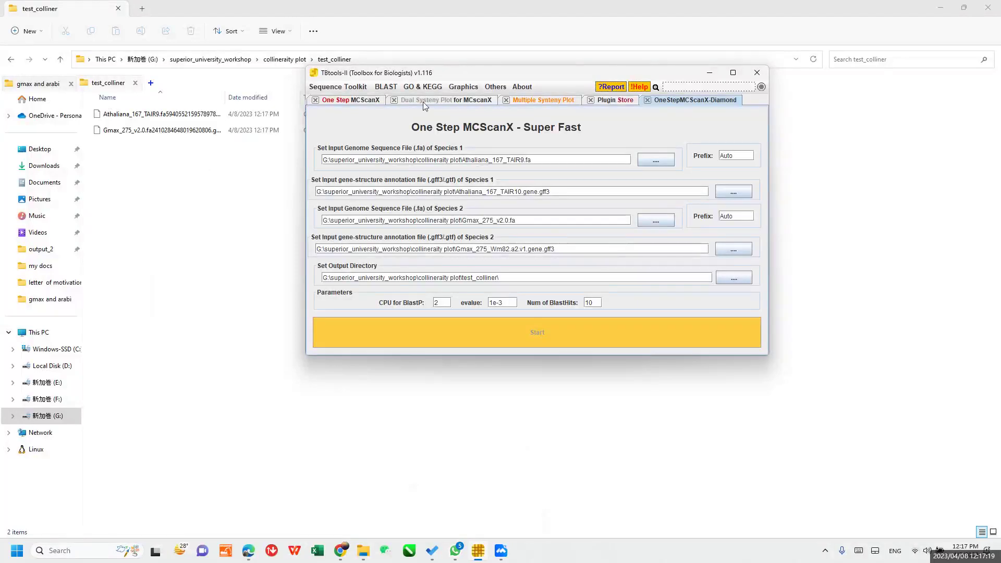
{"action": "left_click_drag", "start_coordinate": [447, 74], "coordinate": [560, 73]}
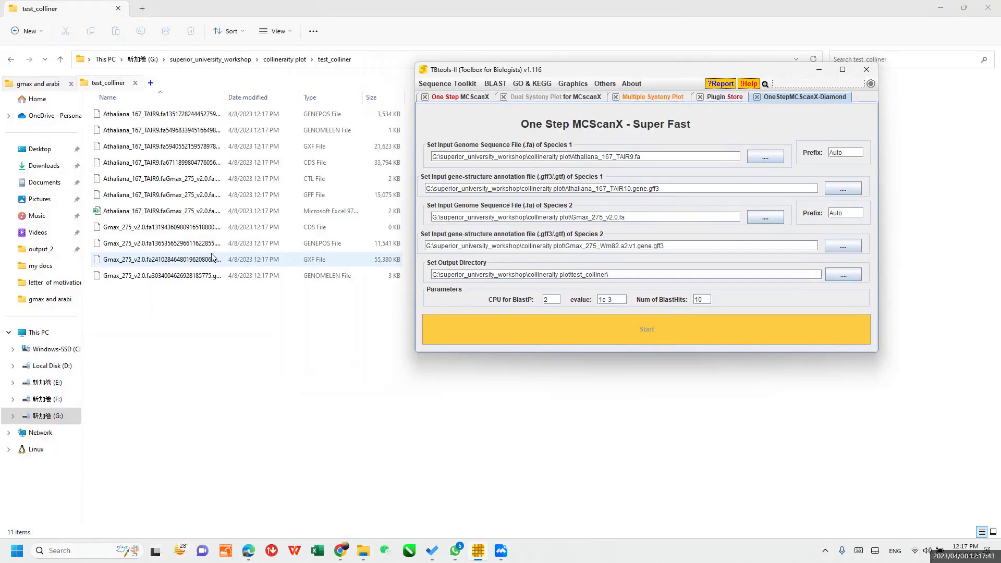
{"action": "left_click", "coordinate": [236, 341]}
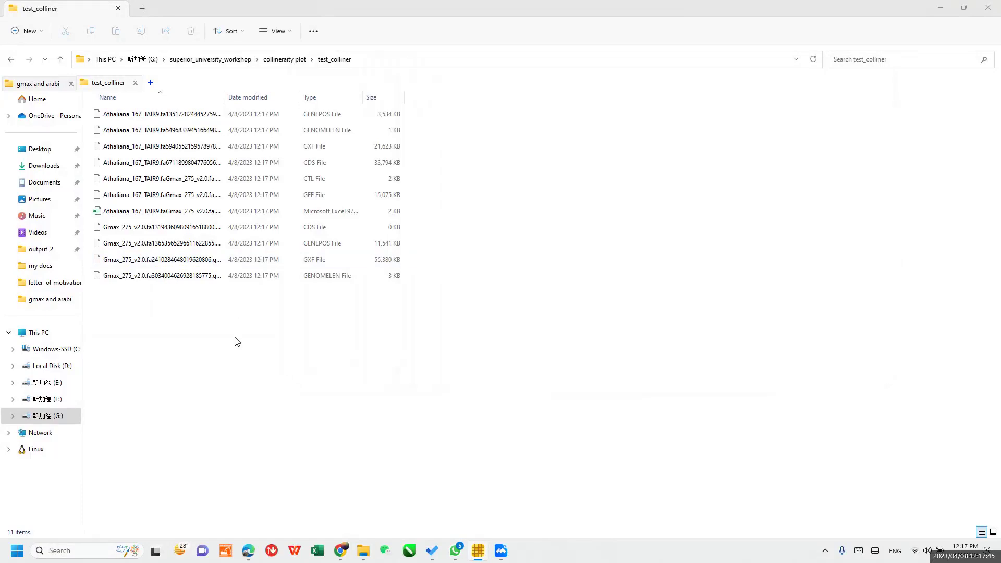
Open the existing results folder for two genomes\gmax and arabi in a separate File Explorer tab
{"action": "key", "text": "ctrl+t"}
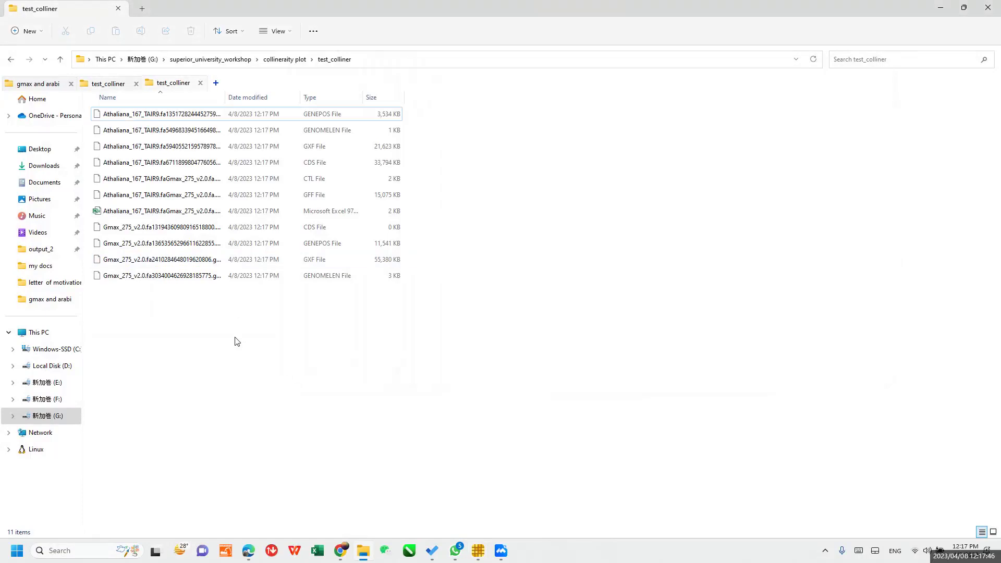
{"action": "left_click", "coordinate": [59, 59]}
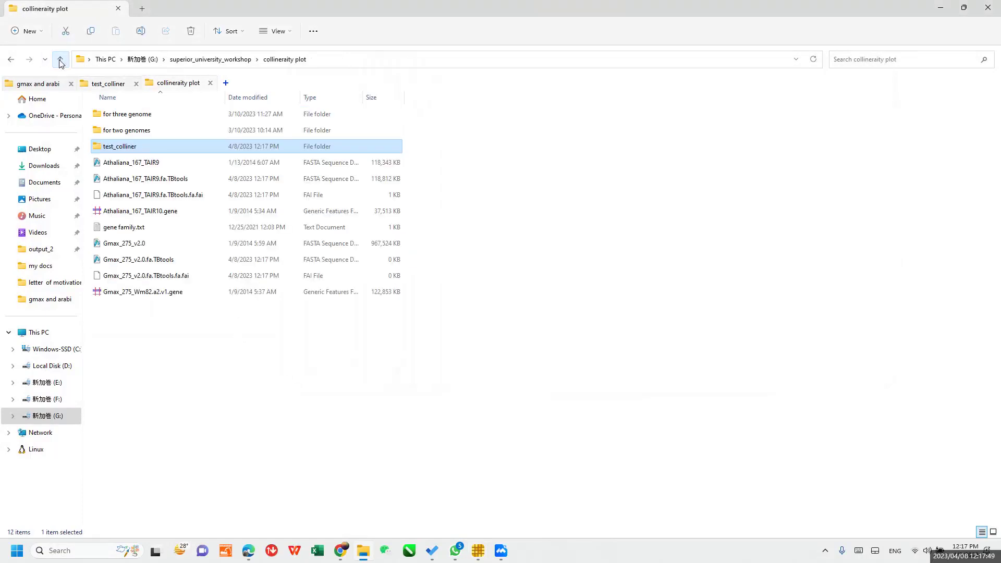
{"action": "double_click", "coordinate": [134, 131]}
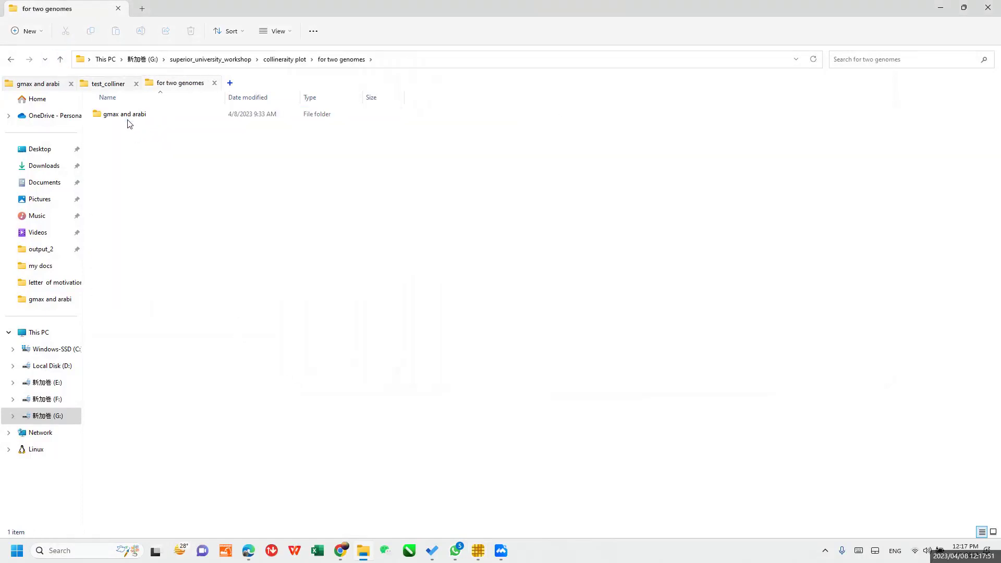
{"action": "double_click", "coordinate": [125, 121]}
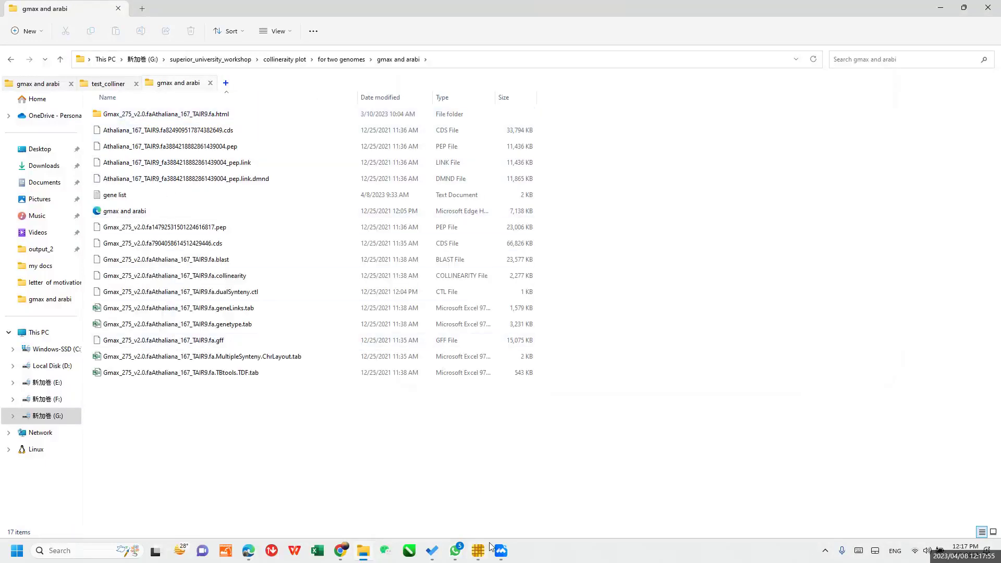
Check the TBtools-II run and compare the test_colliner output with the finished files in gmax and arabi
{"action": "mouse_move", "coordinate": [483, 551]}
{"action": "left_click", "coordinate": [477, 553]}
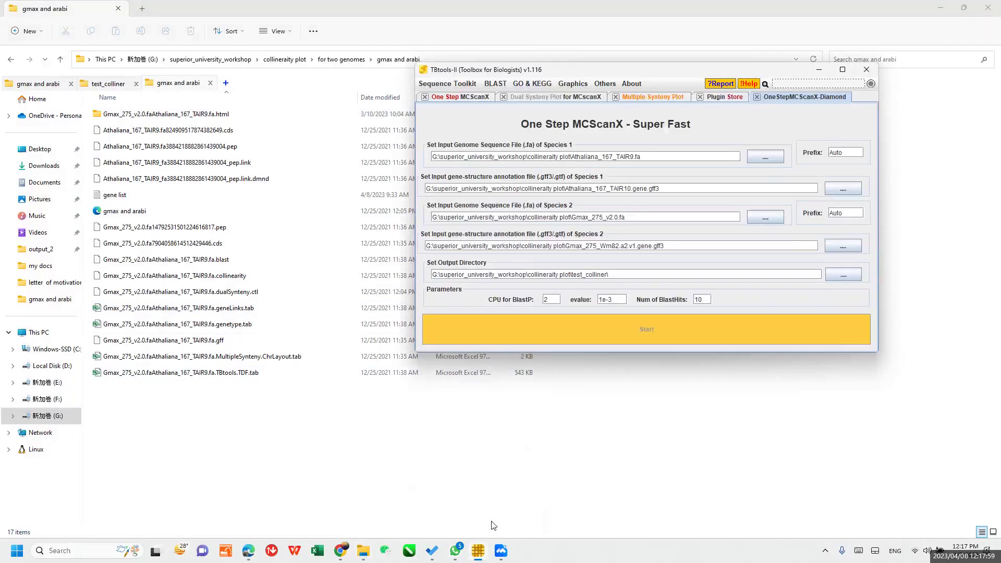
{"action": "left_click", "coordinate": [116, 84]}
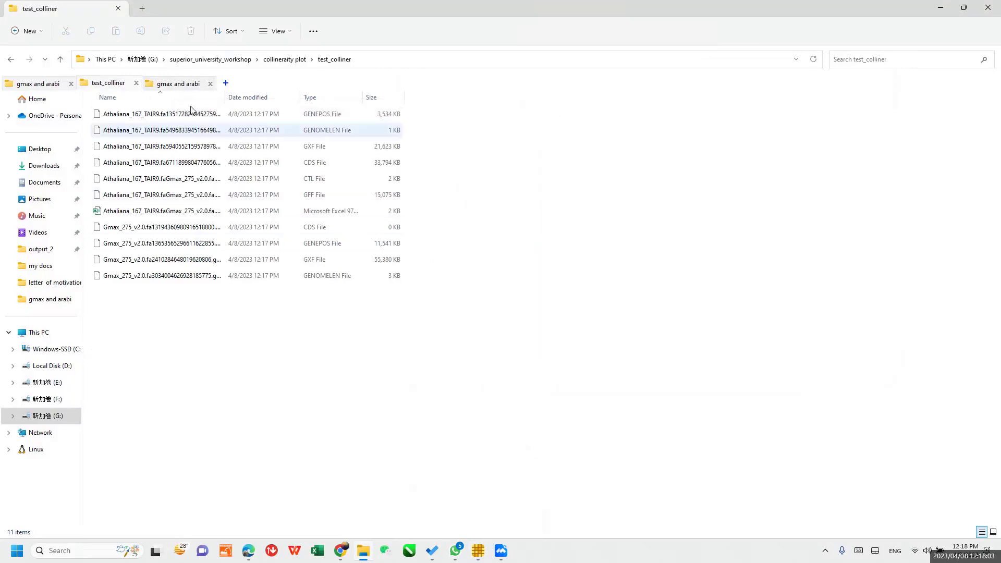
{"action": "left_click", "coordinate": [185, 86]}
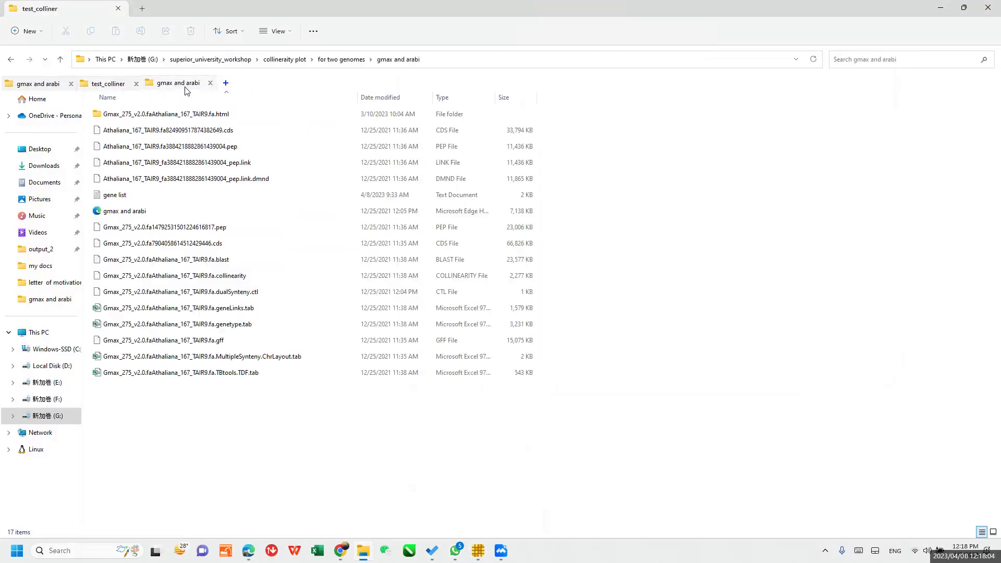
{"action": "left_click", "coordinate": [477, 557]}
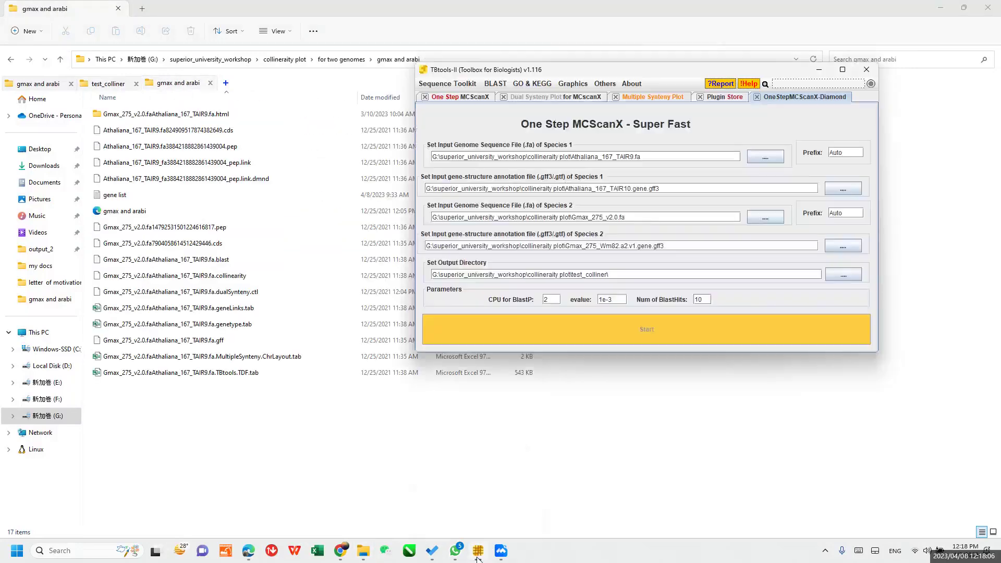
Review the filled-in Dual Systeny Plot form and the finished gmax and arabi.svg plot in the Edge browser
{"action": "left_click", "coordinate": [577, 99]}
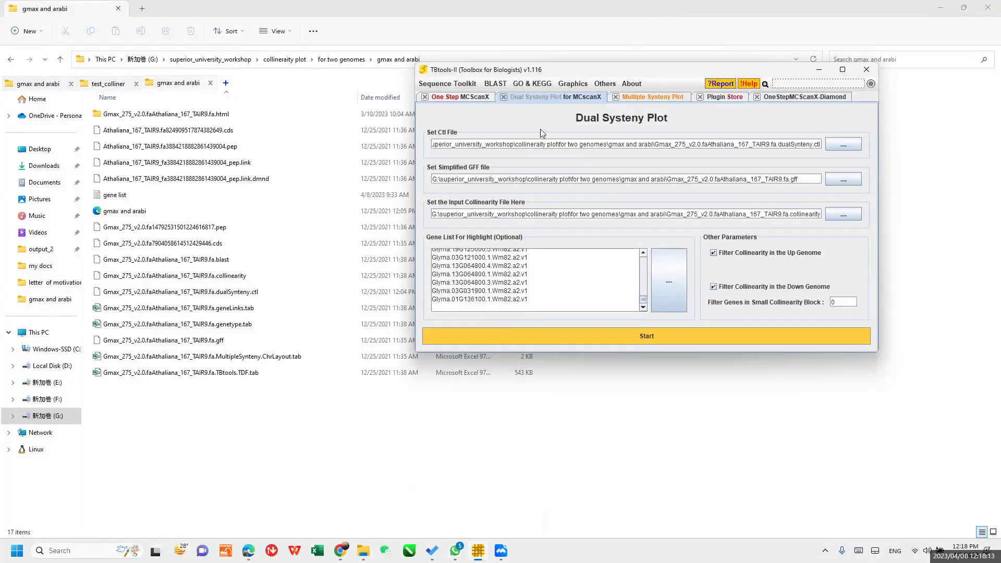
{"action": "left_click", "coordinate": [253, 557]}
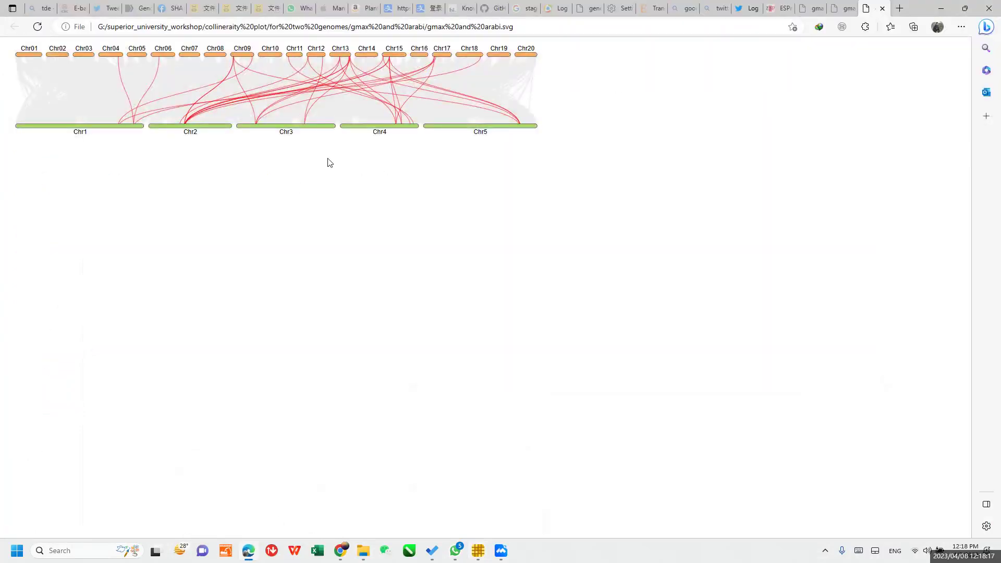
{"action": "left_click", "coordinate": [941, 8]}
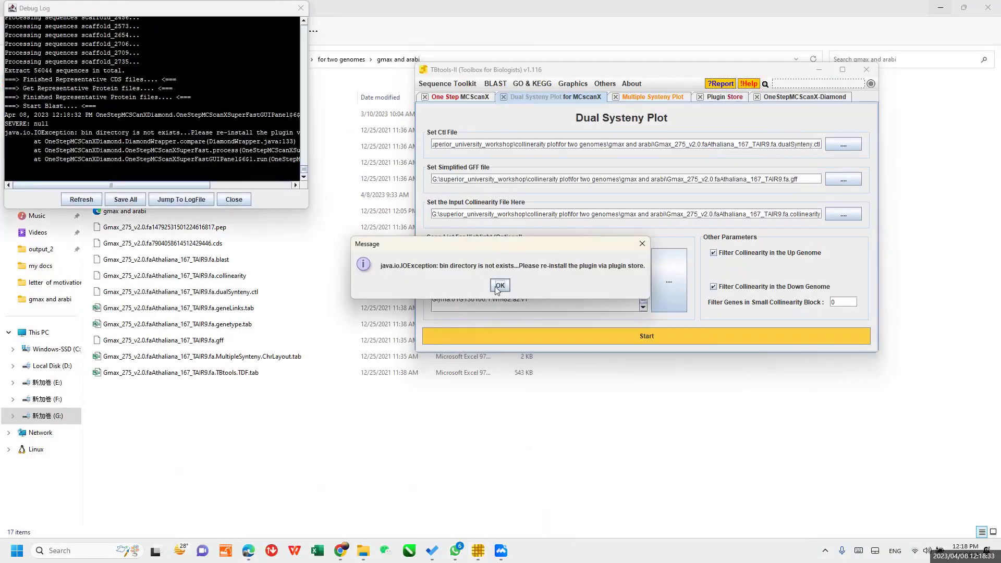
Dismiss the plugin error message and debug log, check the regular One Step MCScanX form, and return to Dual Systeny Plot
{"action": "left_click", "coordinate": [498, 286]}
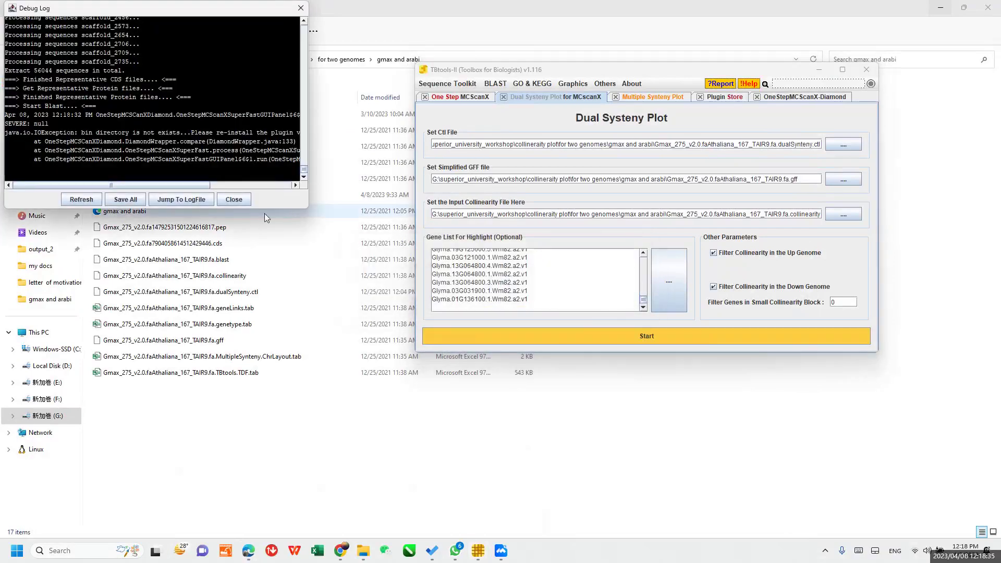
{"action": "left_click", "coordinate": [233, 200]}
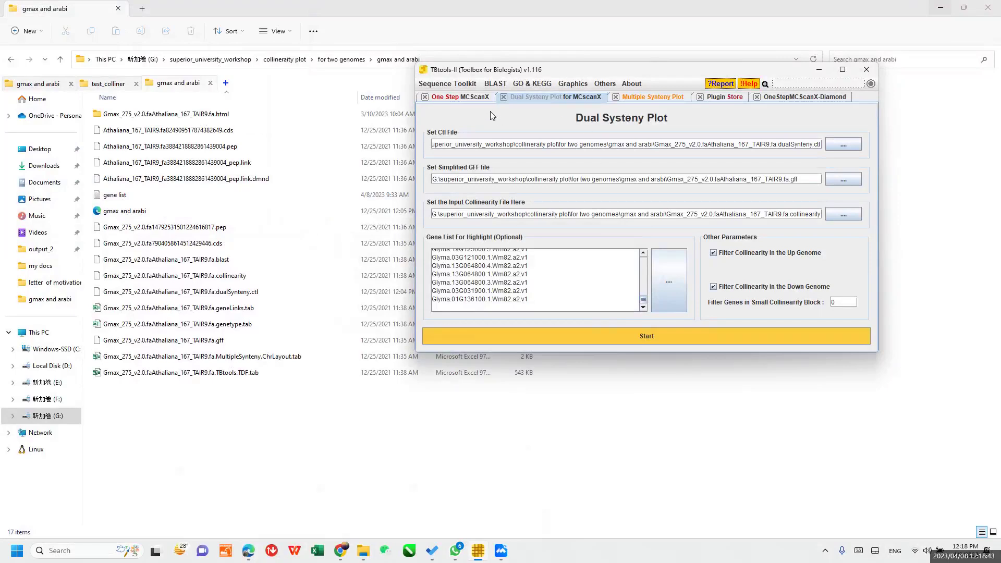
{"action": "left_click", "coordinate": [469, 98]}
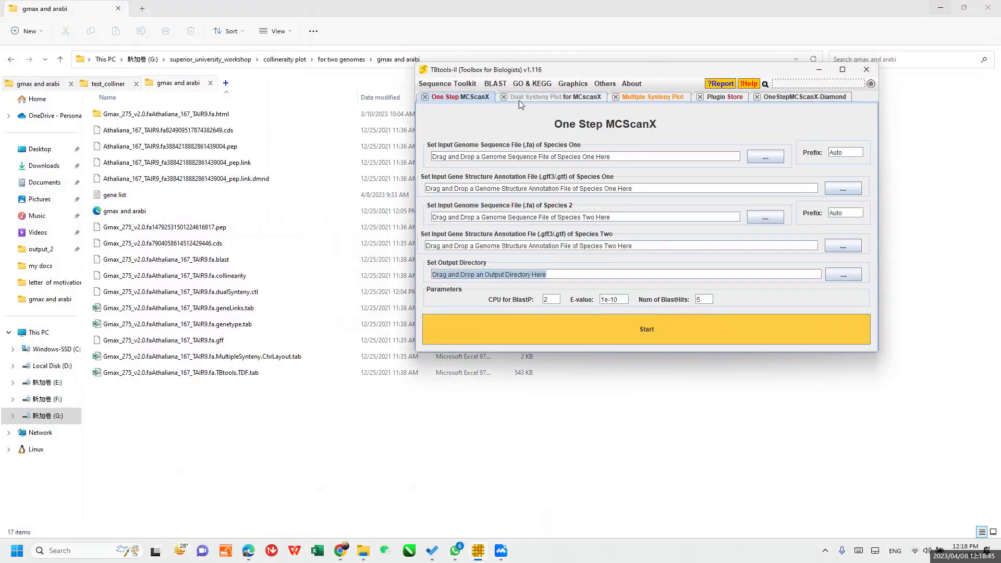
{"action": "left_click", "coordinate": [543, 98]}
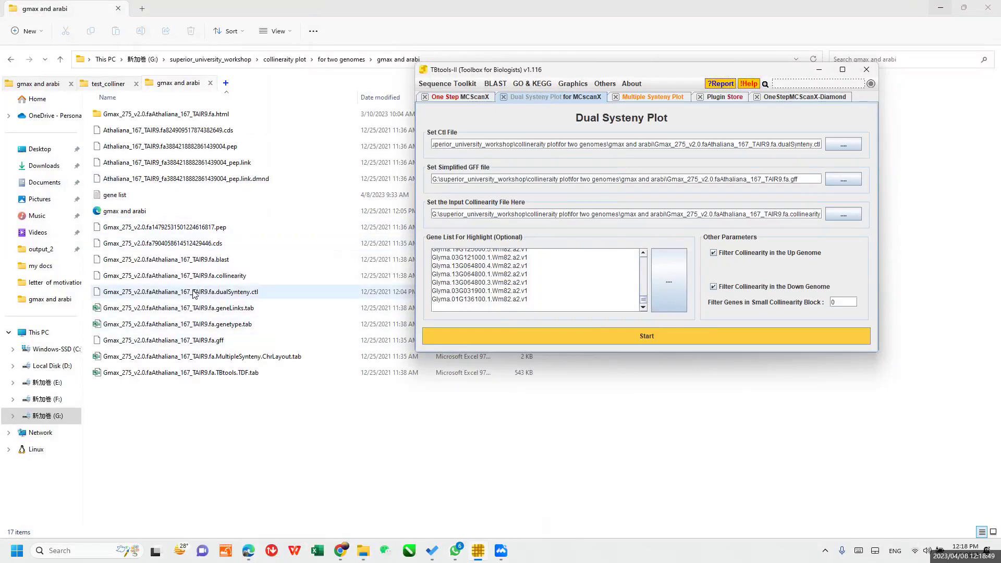
Open Gmax_275_v2.0.faAthaliana_167_TAIR9.fa.dualSynteny.ctl in EmEditor and highlight its Chr01 to Chr20 line to examine the plot's chromosome settings
{"action": "left_click", "coordinate": [253, 295]}
{"action": "right_click", "coordinate": [254, 294]}
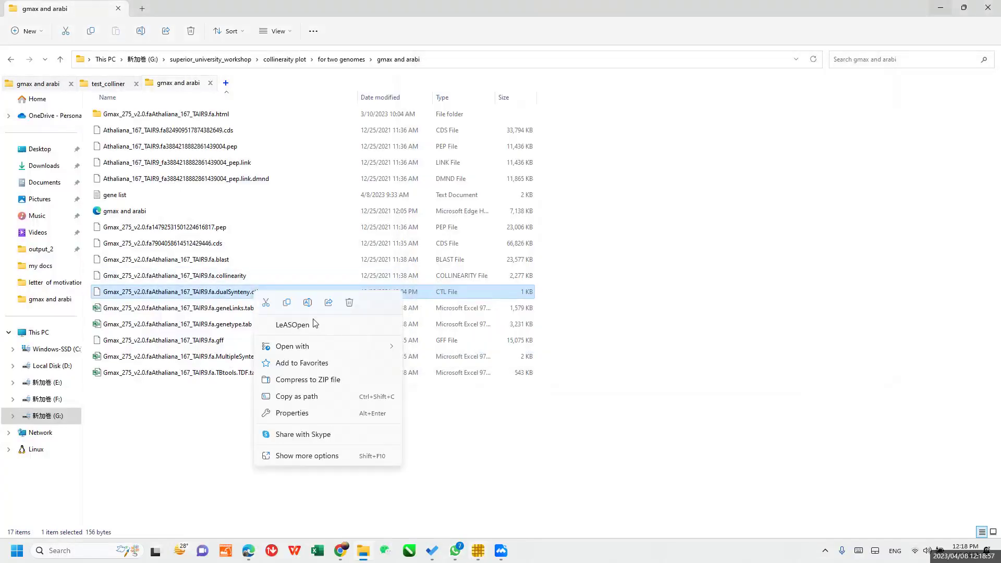
{"action": "mouse_move", "coordinate": [319, 346]}
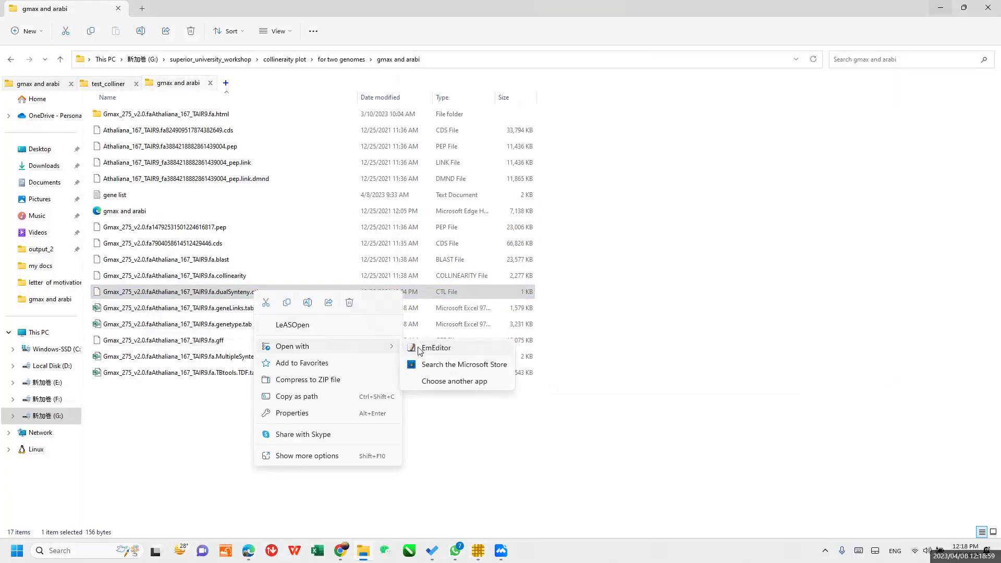
{"action": "left_click", "coordinate": [414, 350]}
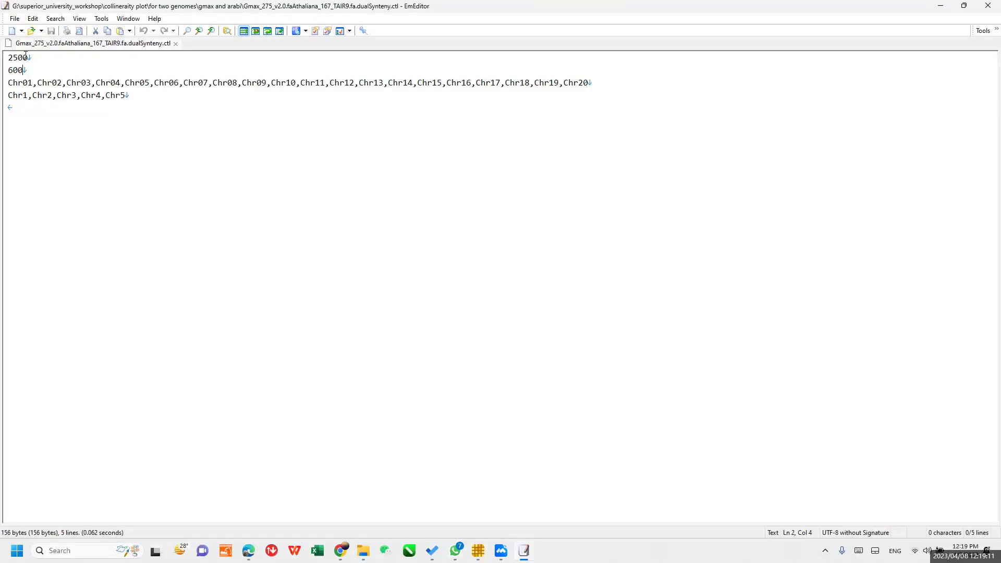
{"action": "key", "text": "shift+Down"}
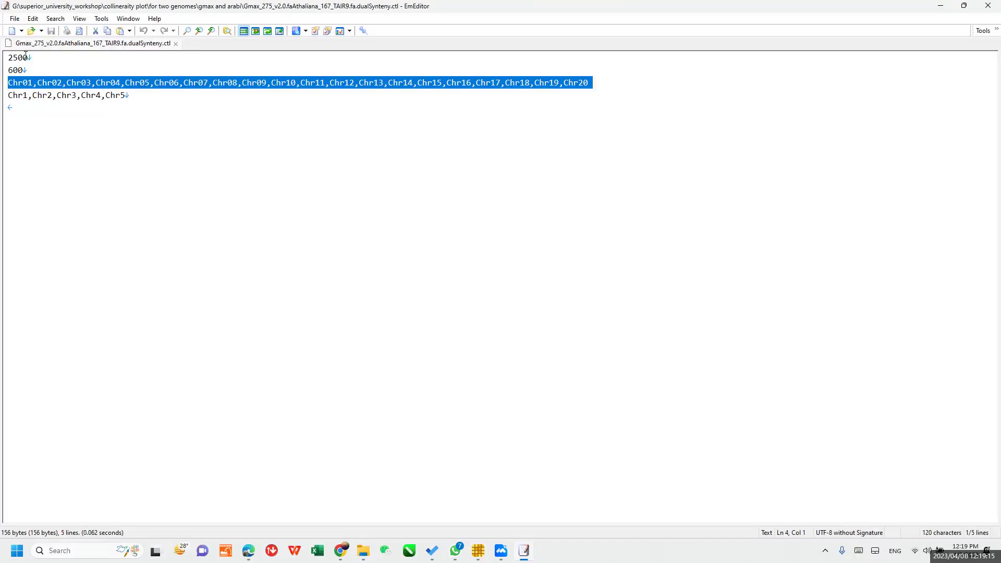
Highlight the Chr1 to Chr5 line and compare it with the Chr01 to Chr20 line, and close the .ctl file
{"action": "key", "text": "Down"}
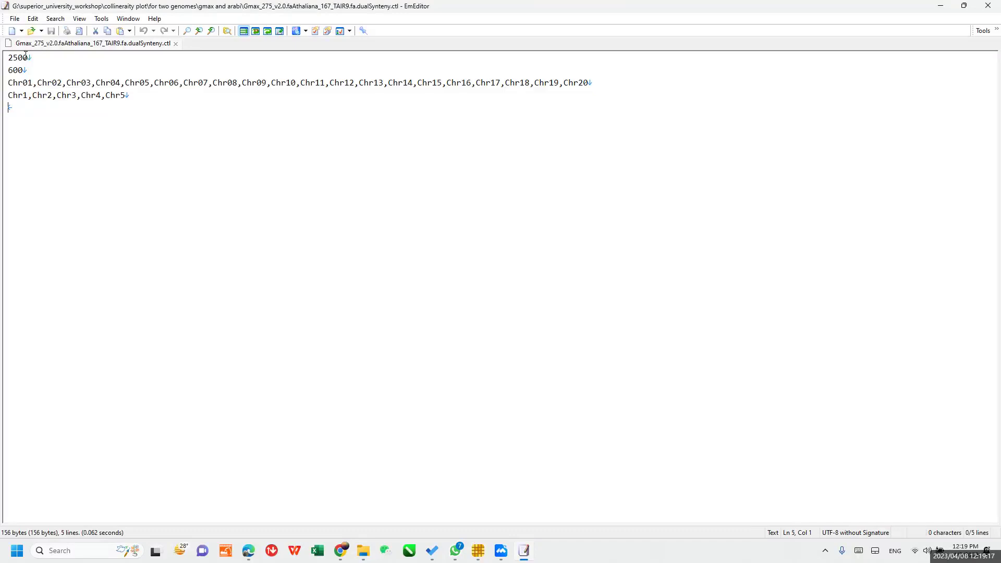
{"action": "key", "text": "shift+Down"}
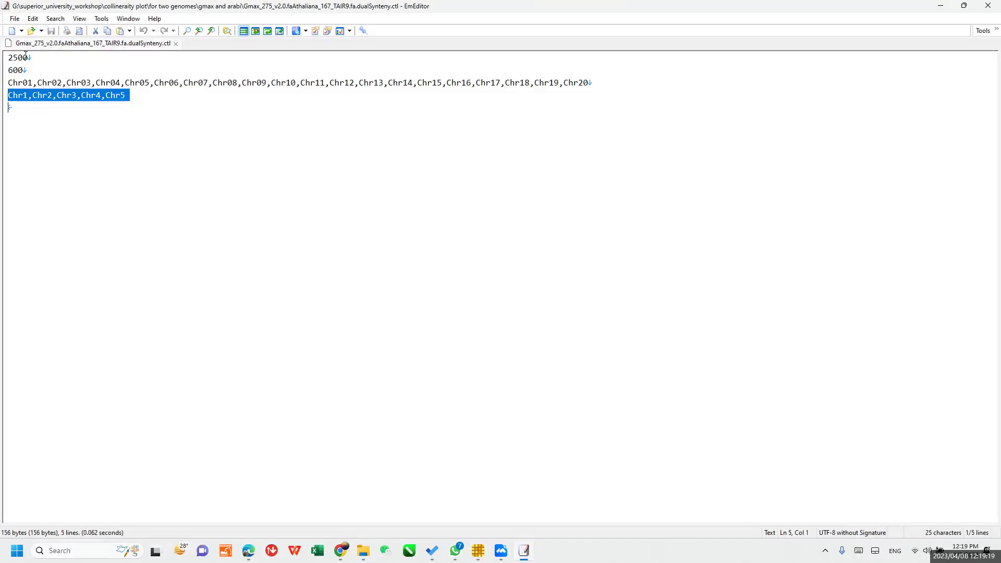
{"action": "key", "text": "Up"}
{"action": "key", "text": "Up"}
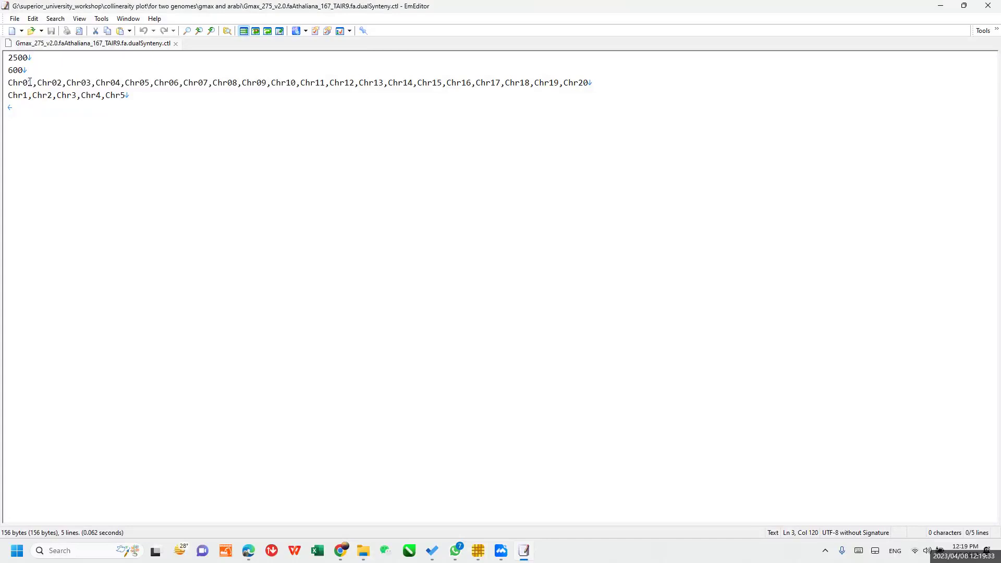
{"action": "left_click_drag", "start_coordinate": [29, 82], "coordinate": [593, 85]}
{"action": "left_click", "coordinate": [592, 86]}
{"action": "left_click_drag", "start_coordinate": [8, 97], "coordinate": [150, 103]}
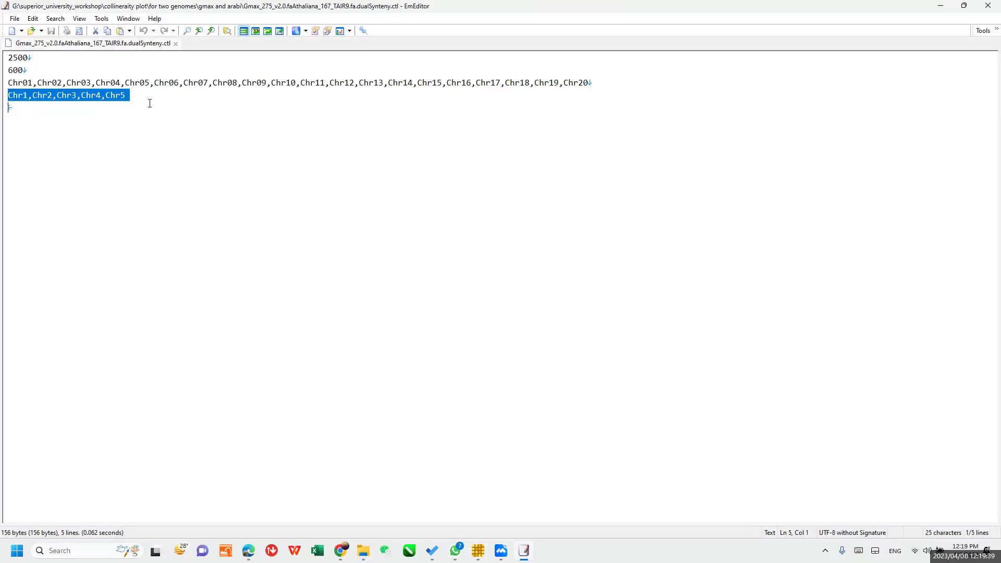
{"action": "left_click", "coordinate": [988, 5]}
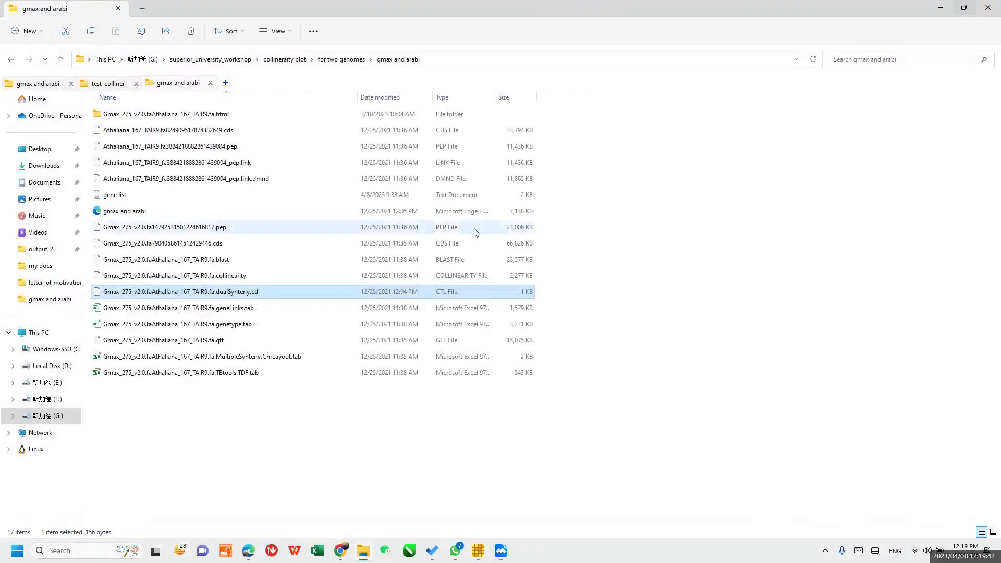
Switch back to TBtools-II, check the One Step MCScanX form, and return to the Dual Systeny Plot form
{"action": "left_click", "coordinate": [479, 551]}
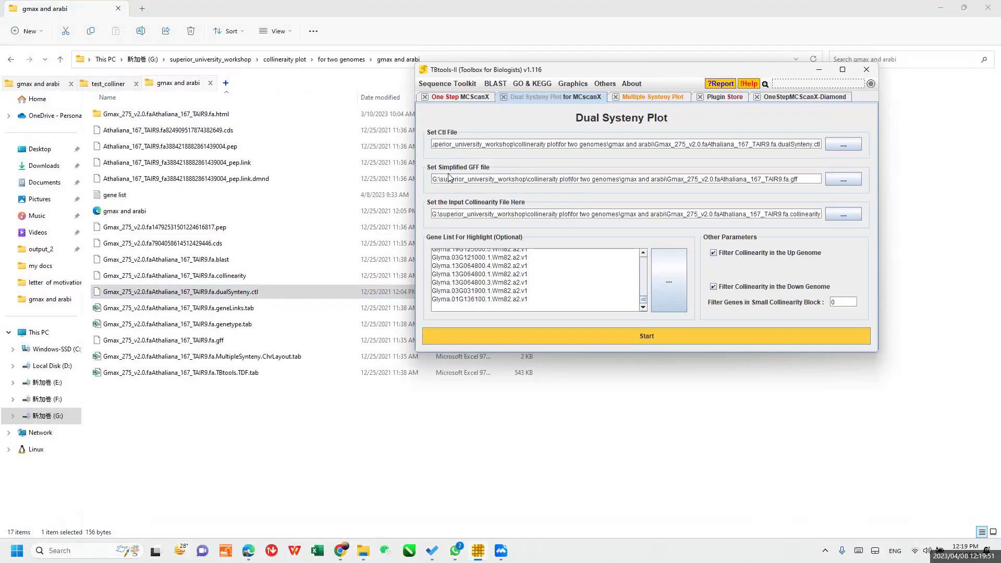
{"action": "left_click", "coordinate": [473, 98]}
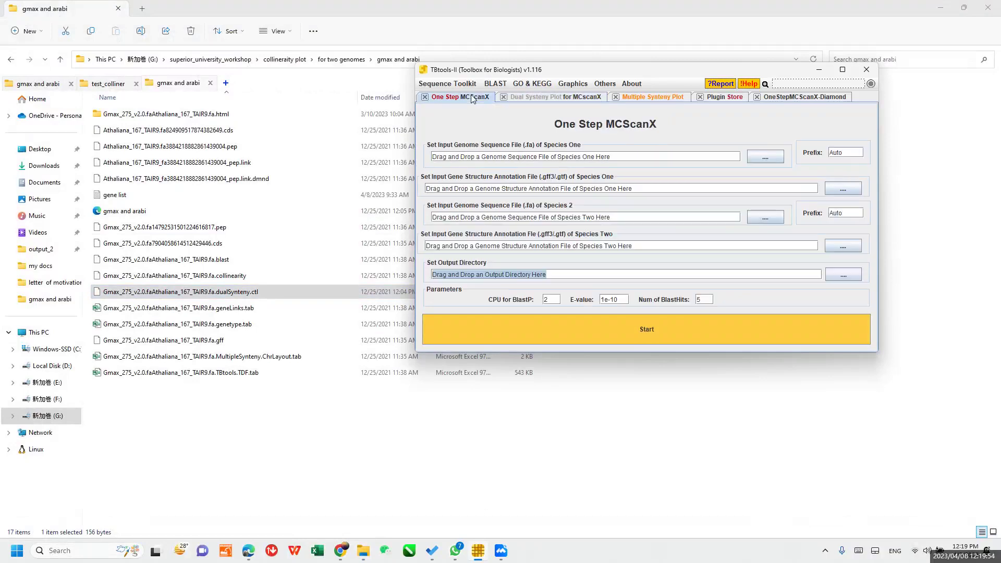
{"action": "left_click", "coordinate": [554, 97]}
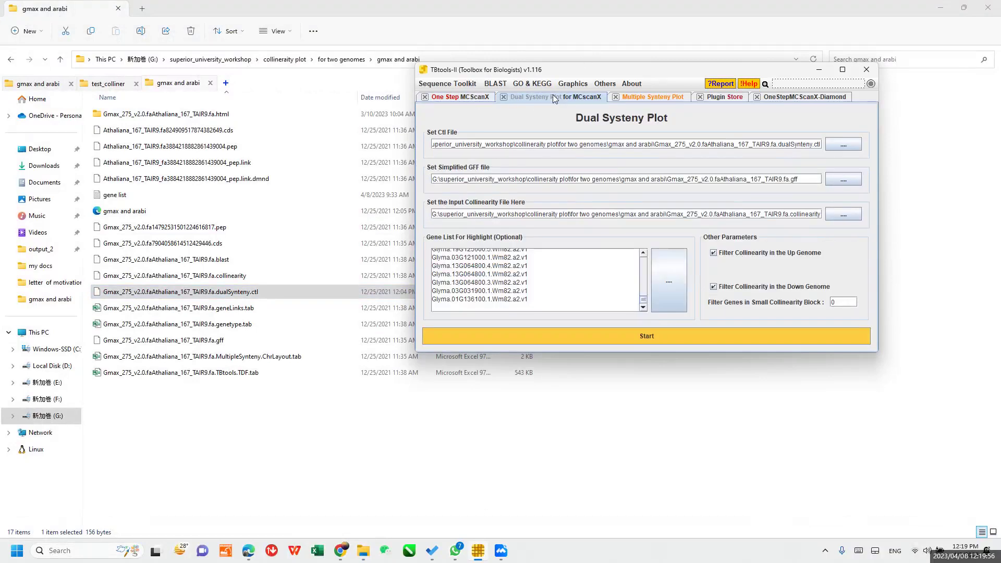
Open Gmax_275_v2.0.faAthaliana_167_TAIR9.fa.gff in EmEditor and examine the soybean Chr01 and Arabidopsis Chr2 gene rows
{"action": "left_click", "coordinate": [222, 346]}
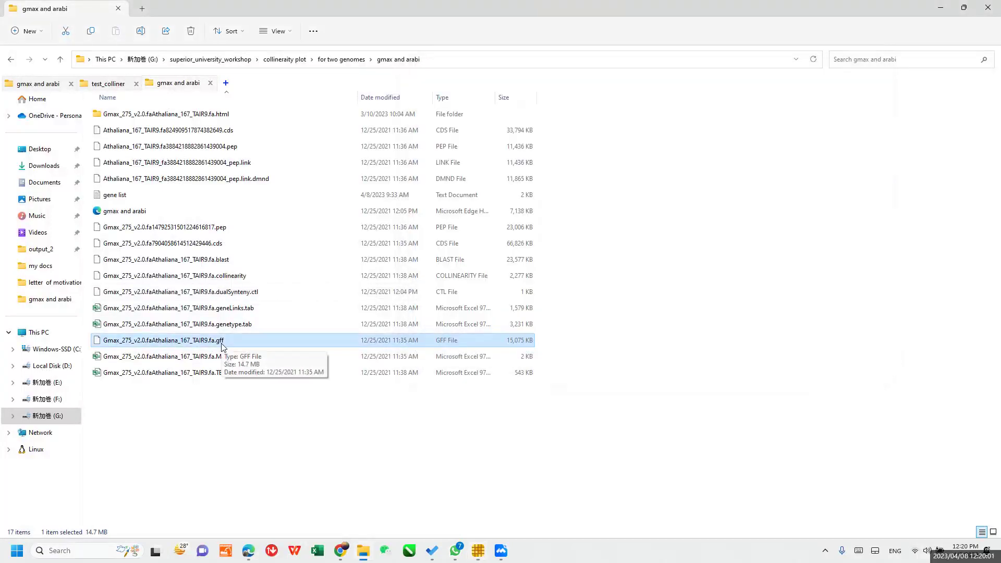
{"action": "right_click", "coordinate": [222, 346]}
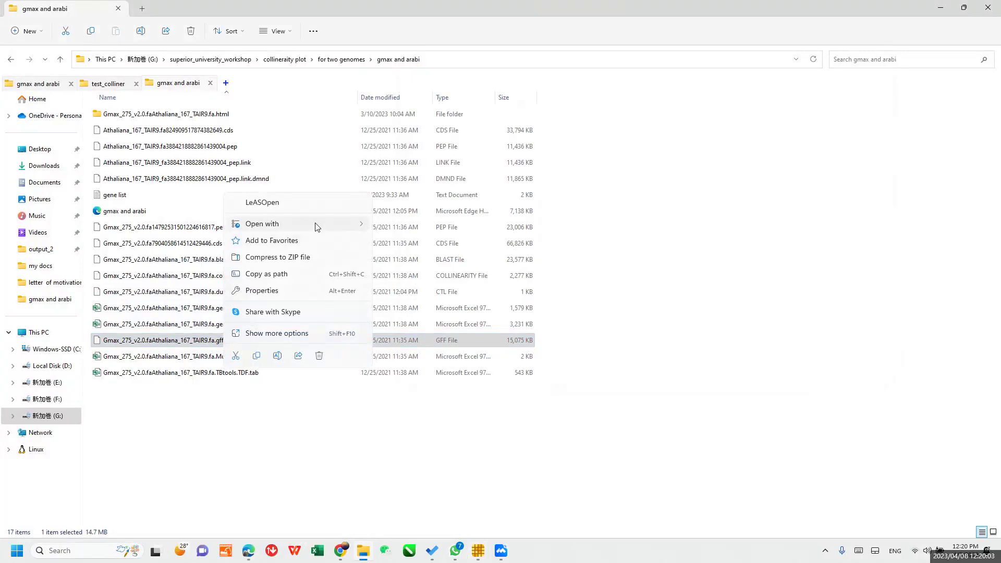
{"action": "mouse_move", "coordinate": [315, 223]}
{"action": "left_click", "coordinate": [417, 227]}
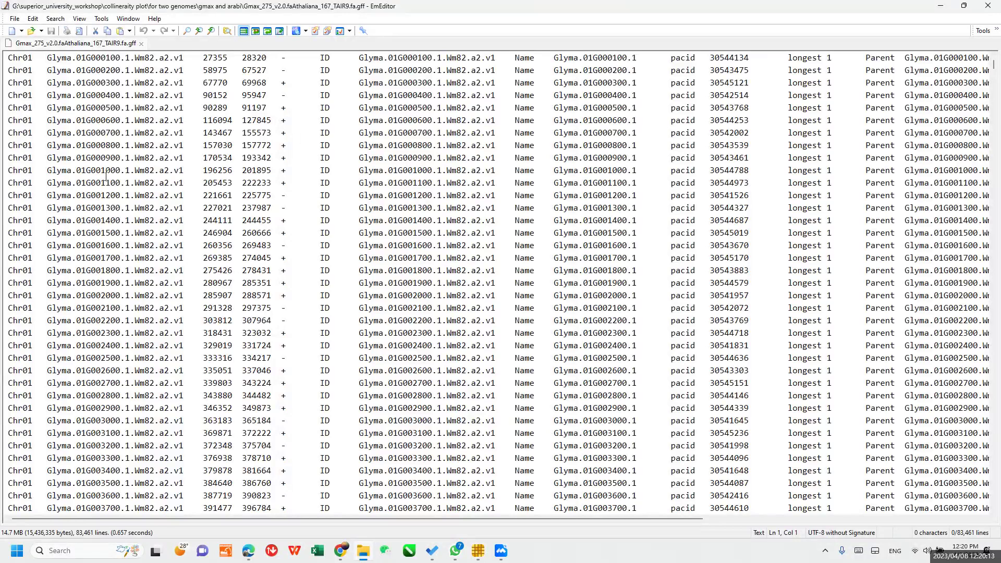
{"action": "left_click_drag", "start_coordinate": [993, 65], "coordinate": [985, 403]}
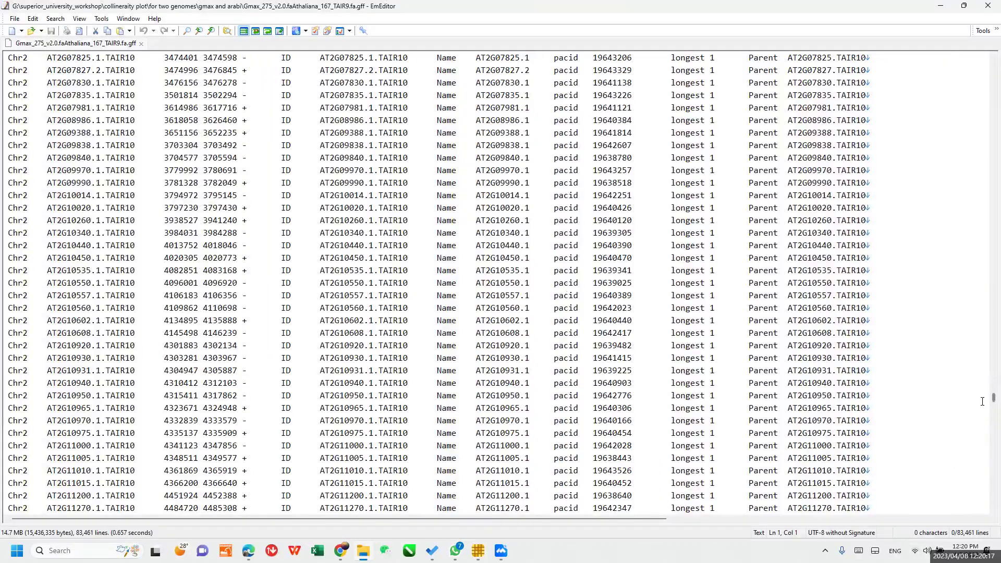
{"action": "left_click_drag", "start_coordinate": [153, 331], "coordinate": [8, 333]}
Go back to the soybean Chr20 gene rows in the GFF file and look through them to where the chromosome ends
{"action": "left_click_drag", "start_coordinate": [994, 404], "coordinate": [993, 358]}
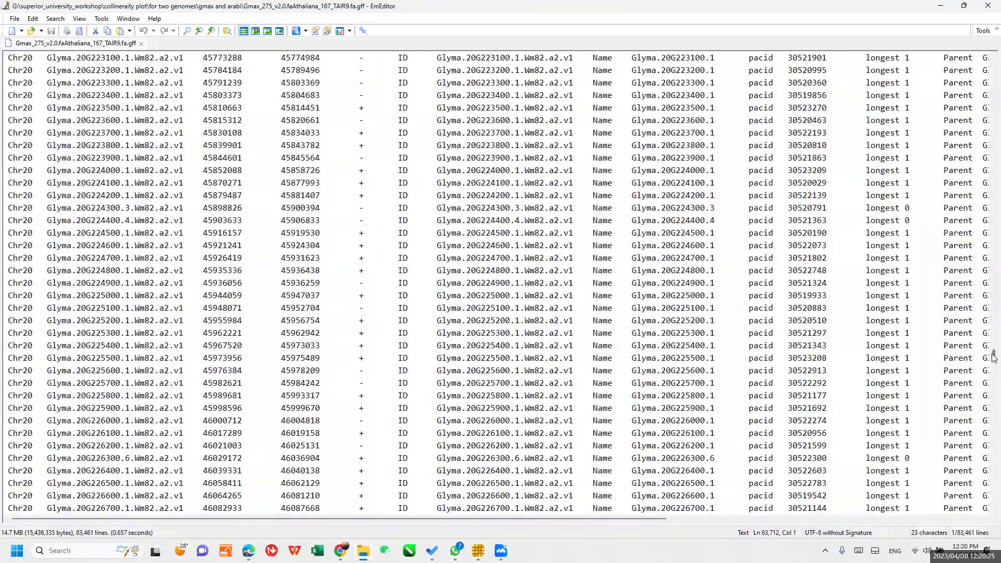
{"action": "left_click", "coordinate": [115, 469]}
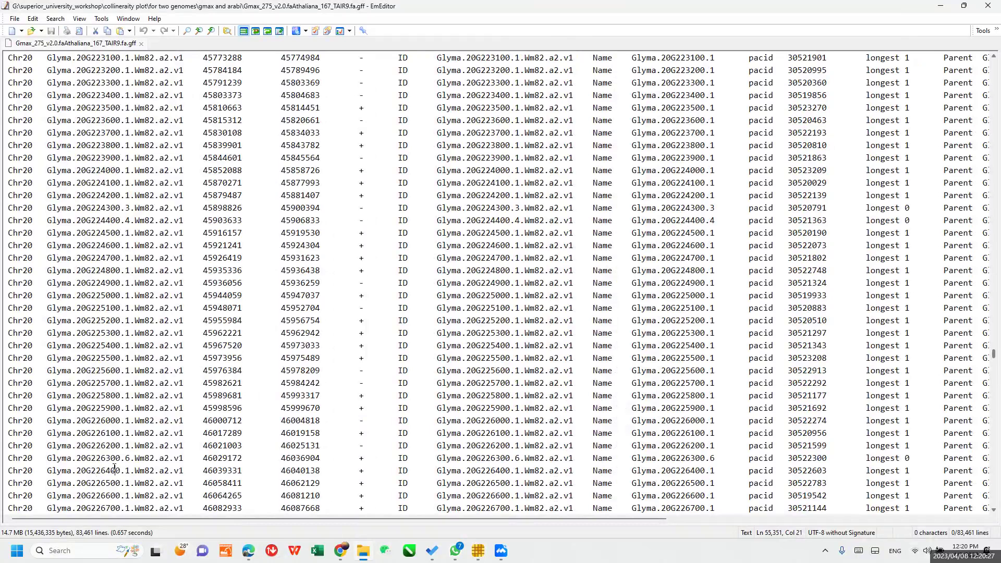
{"action": "key", "text": "Down"}
{"action": "key", "text": "Down"}
{"action": "key", "text": "Down"}
{"action": "key", "text": "Down"}
{"action": "key", "text": "Down"}
{"action": "key", "text": "Down"}
{"action": "key", "text": "Down"}
{"action": "key", "text": "Down"}
{"action": "key", "text": "Down"}
{"action": "key", "text": "Down"}
{"action": "key", "text": "Down"}
{"action": "key", "text": "Down"}
{"action": "key", "text": "Down"}
{"action": "key", "text": "Down"}
{"action": "key", "text": "Down"}
{"action": "key", "text": "Down"}
{"action": "key", "text": "Down"}
{"action": "key", "text": "Down"}
{"action": "key", "text": "Down"}
{"action": "key", "text": "Down"}
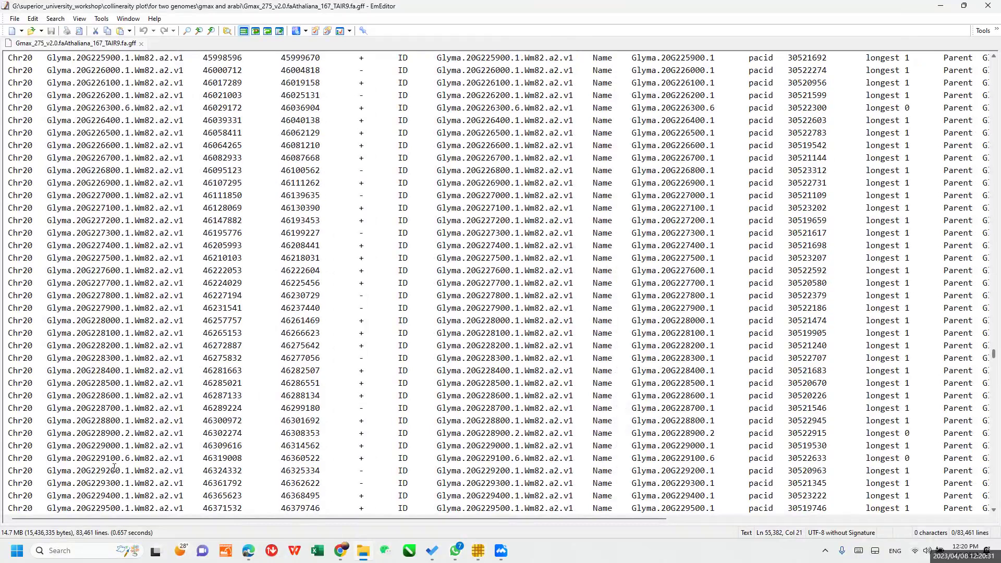
{"action": "scroll", "coordinate": [114, 468], "scroll_direction": "down", "scroll_amount": 3}
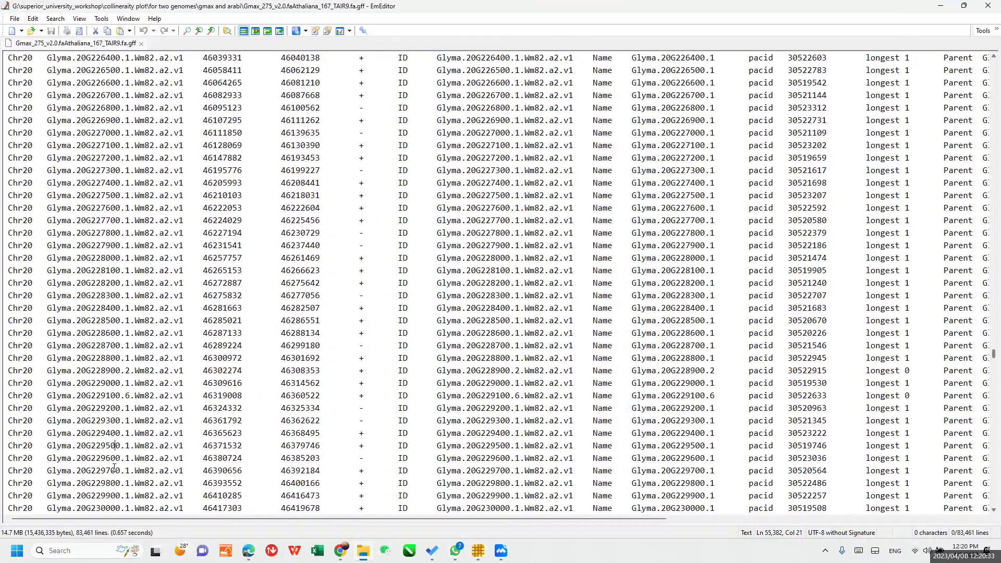
{"action": "scroll", "coordinate": [114, 467], "scroll_direction": "down", "scroll_amount": 6}
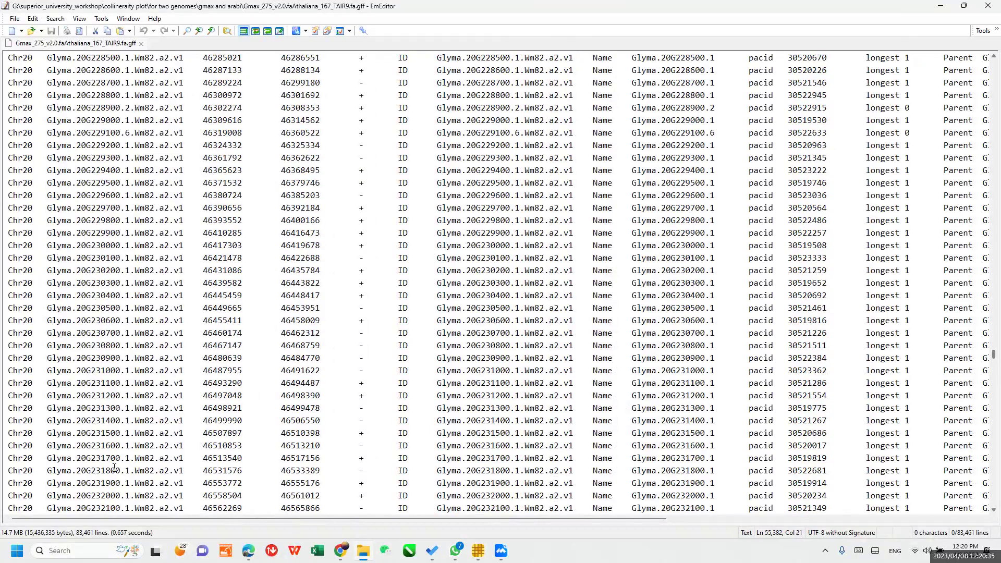
{"action": "scroll", "coordinate": [114, 468], "scroll_direction": "down", "scroll_amount": 15}
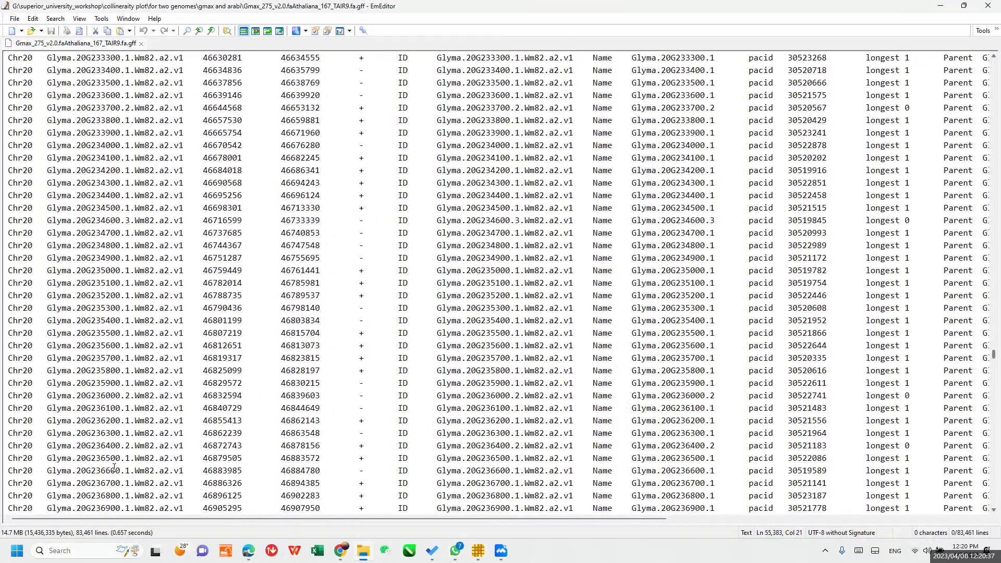
{"action": "scroll", "coordinate": [114, 467], "scroll_direction": "up", "scroll_amount": 2}
{"action": "scroll", "coordinate": [114, 468], "scroll_direction": "down", "scroll_amount": 1}
{"action": "scroll", "coordinate": [114, 468], "scroll_direction": "up", "scroll_amount": 3}
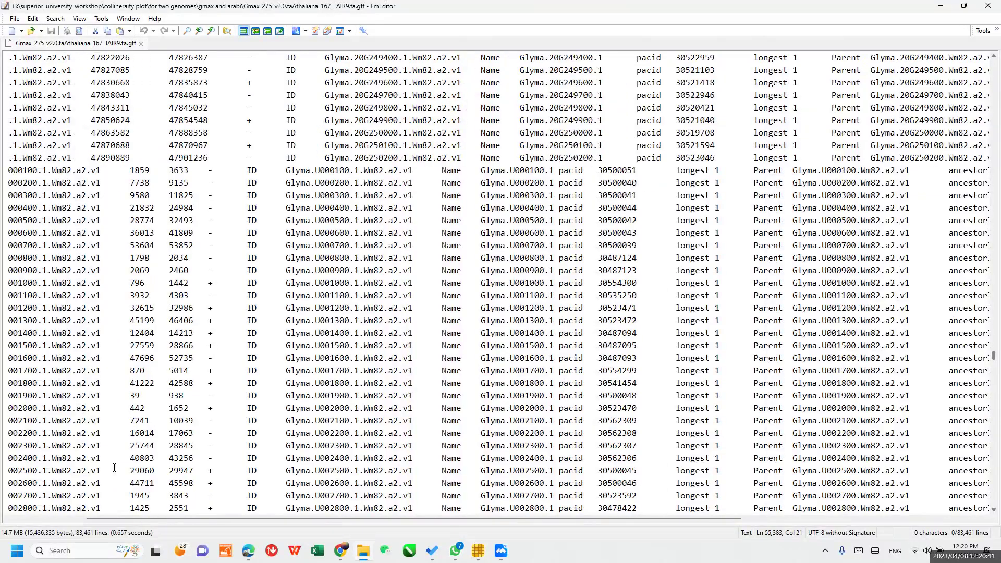
Find where the soybean scaffold rows change to Arabidopsis Chr1, and highlight the scaffold_99 Glyma.U045500 and AT1G01010 entries
{"action": "scroll", "coordinate": [114, 468], "scroll_direction": "down", "scroll_amount": 20}
{"action": "scroll", "coordinate": [114, 467], "scroll_direction": "down", "scroll_amount": 15}
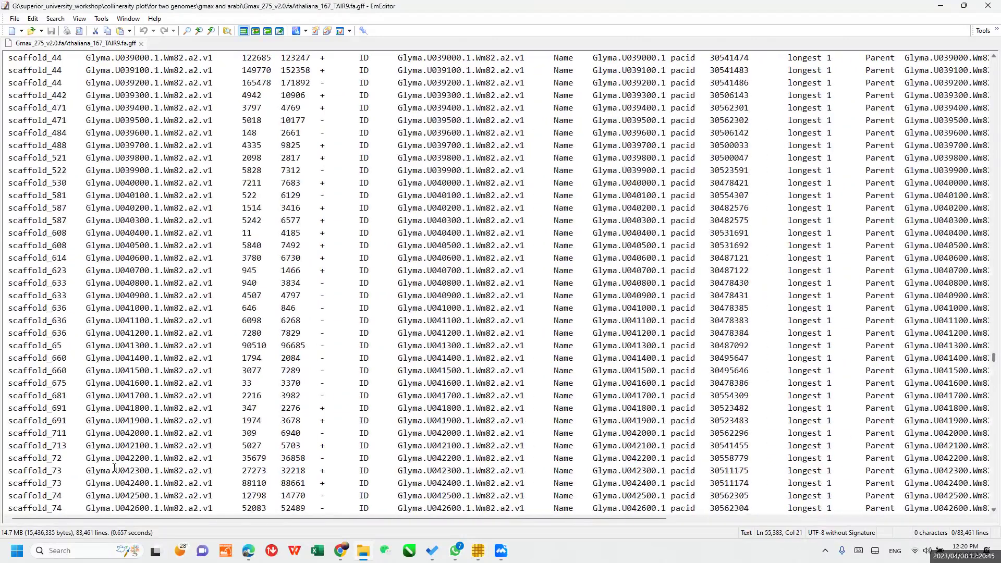
{"action": "scroll", "coordinate": [279, 312], "scroll_direction": "down", "scroll_amount": 20}
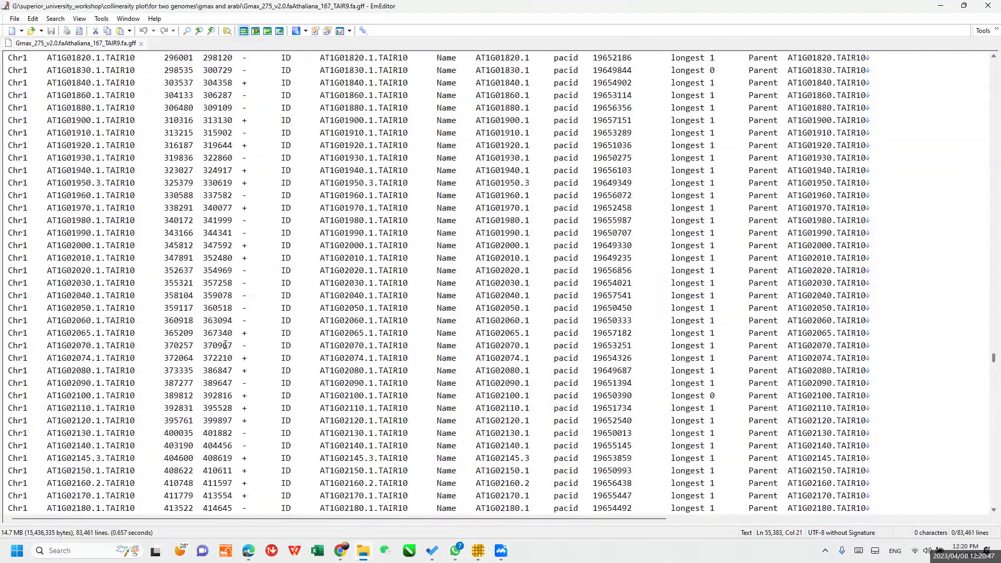
{"action": "scroll", "coordinate": [225, 345], "scroll_direction": "up", "scroll_amount": 18}
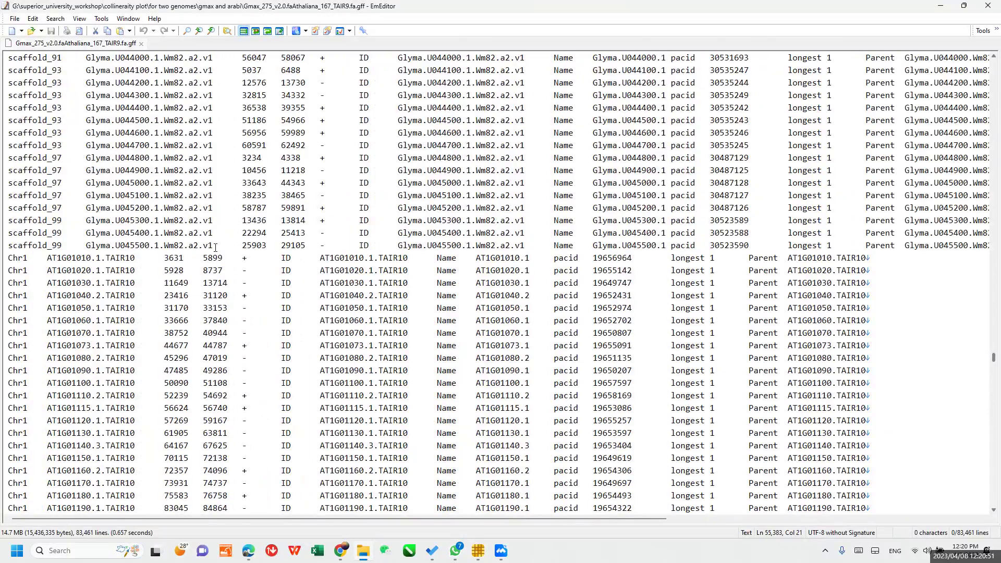
{"action": "key", "text": "shift+Home"}
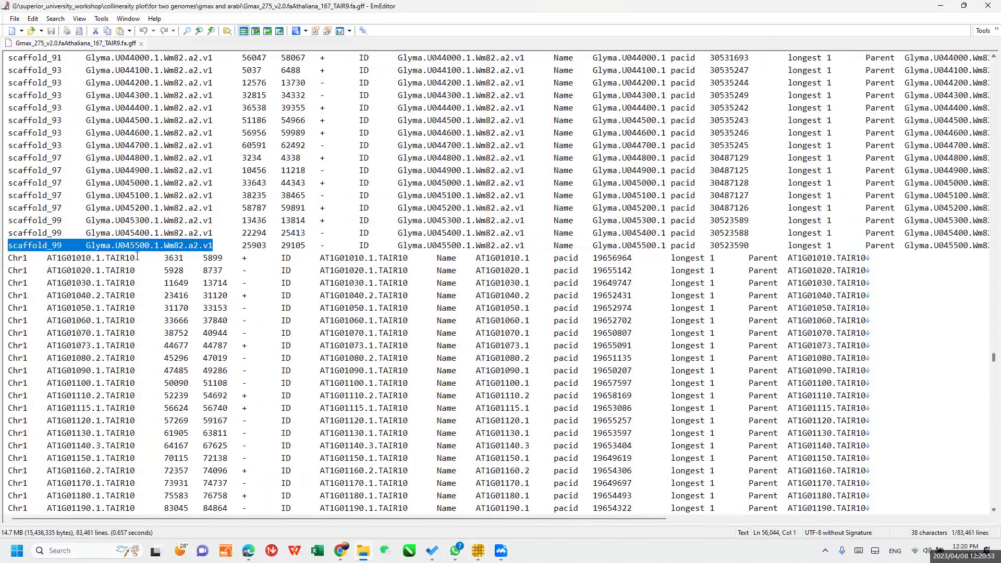
{"action": "left_click_drag", "start_coordinate": [139, 260], "coordinate": [24, 260]}
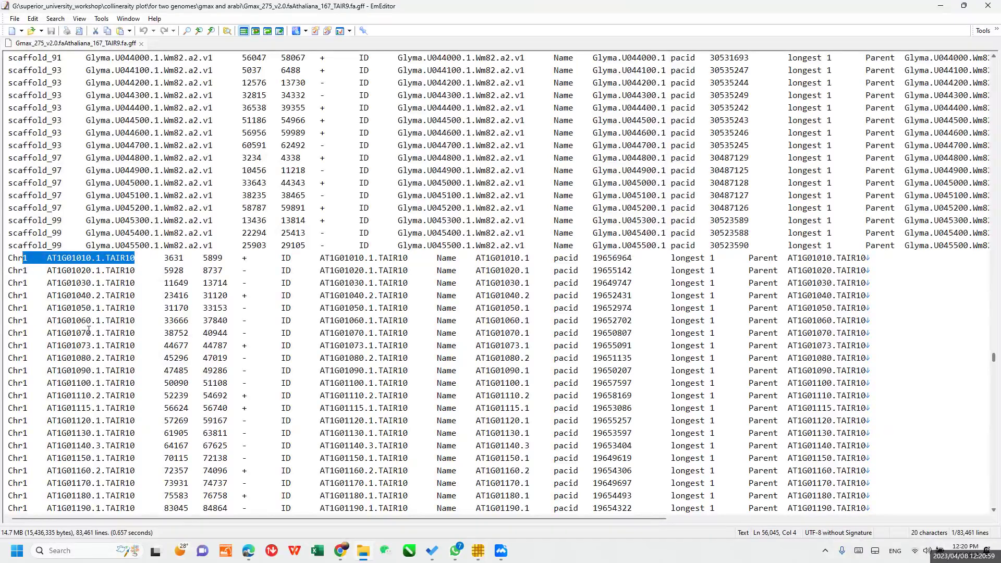
{"action": "left_click", "coordinate": [209, 333]}
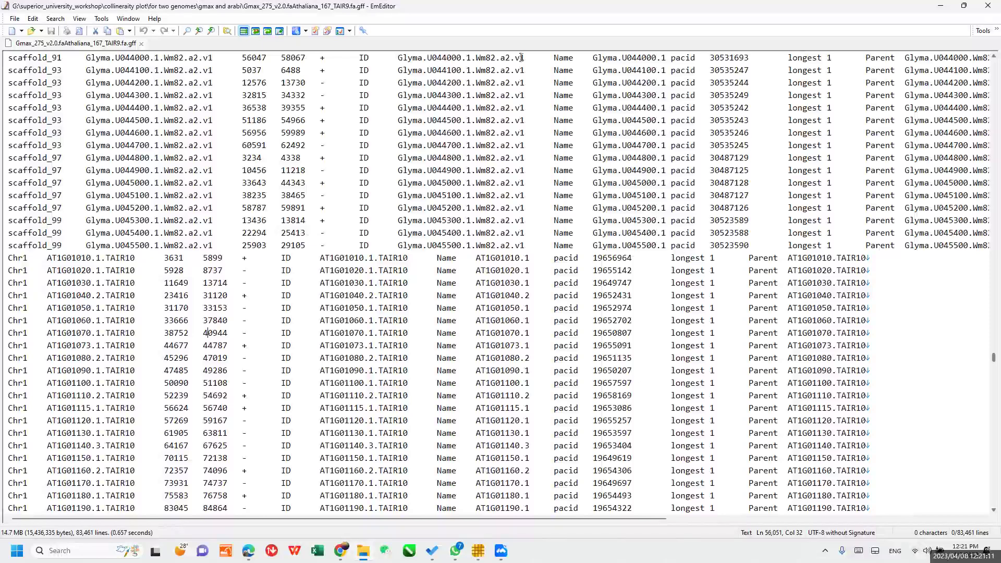
Close the GFF file and supply it as the simplified GFF input of Dual Systeny Plot in TBtools-II
{"action": "left_click", "coordinate": [988, 6]}
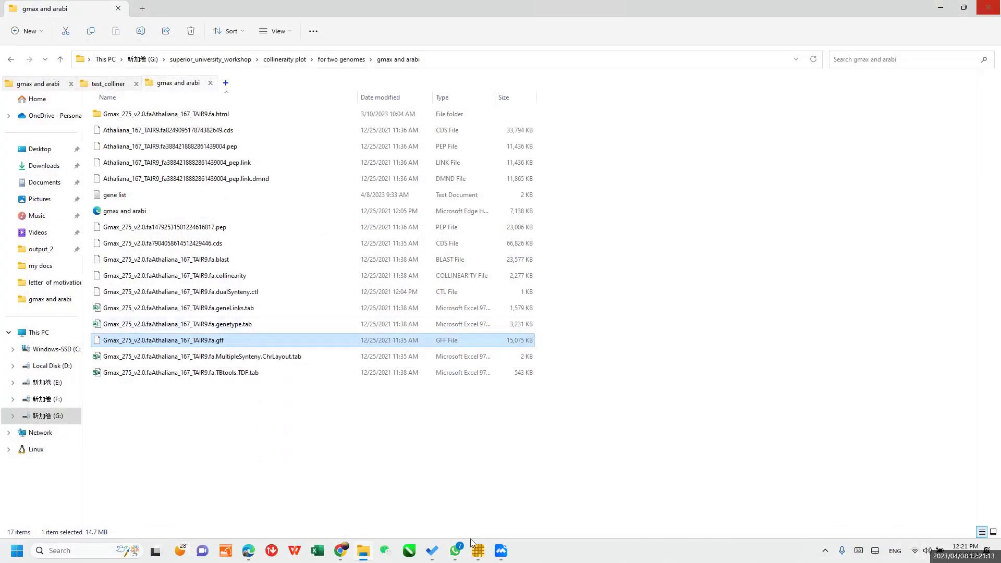
{"action": "left_click", "coordinate": [478, 556]}
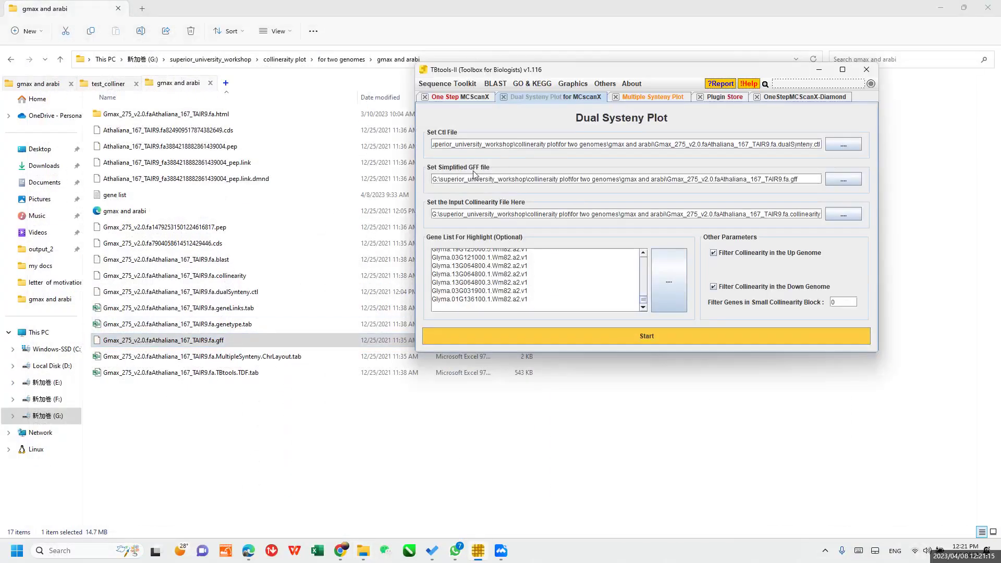
{"action": "left_click_drag", "start_coordinate": [202, 343], "coordinate": [514, 180]}
Open Gmax_275_v2.0.faAthaliana_167_TAIR9.fa.collinearity in EmEditor, examine the paired soybean and Arabidopsis genes in its alignments, and close it
{"action": "left_click", "coordinate": [236, 280]}
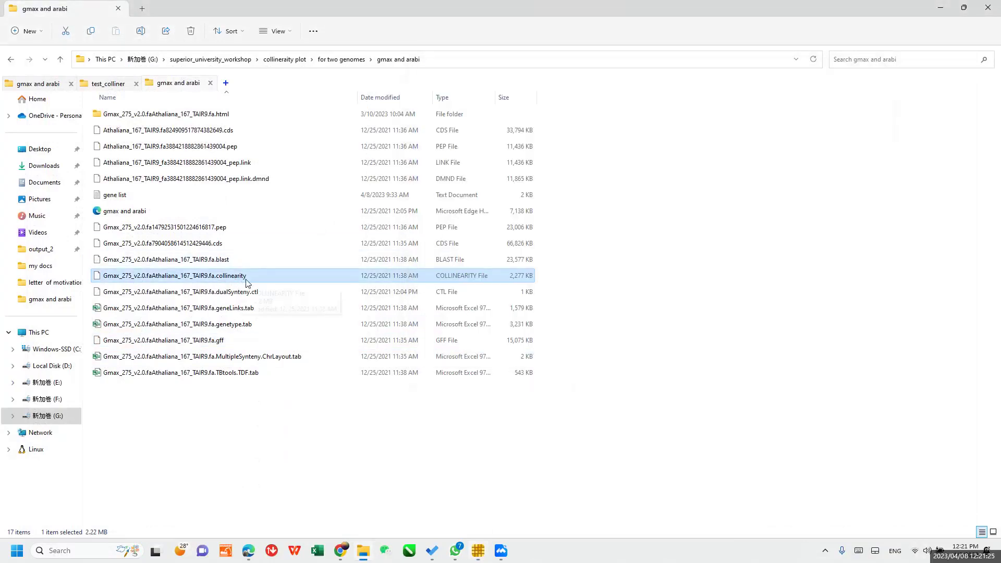
{"action": "right_click", "coordinate": [232, 278]}
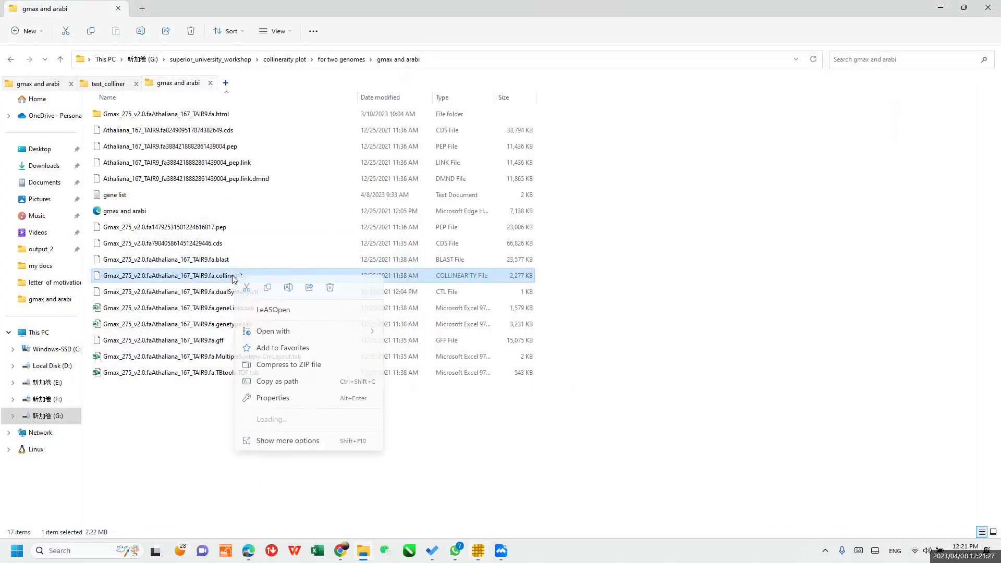
{"action": "mouse_move", "coordinate": [306, 334]}
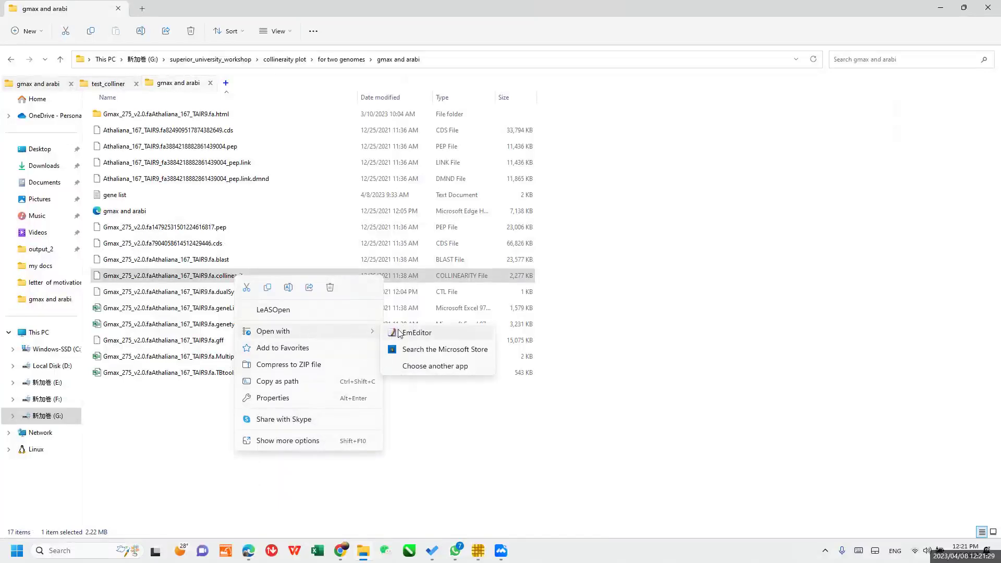
{"action": "left_click", "coordinate": [415, 327]}
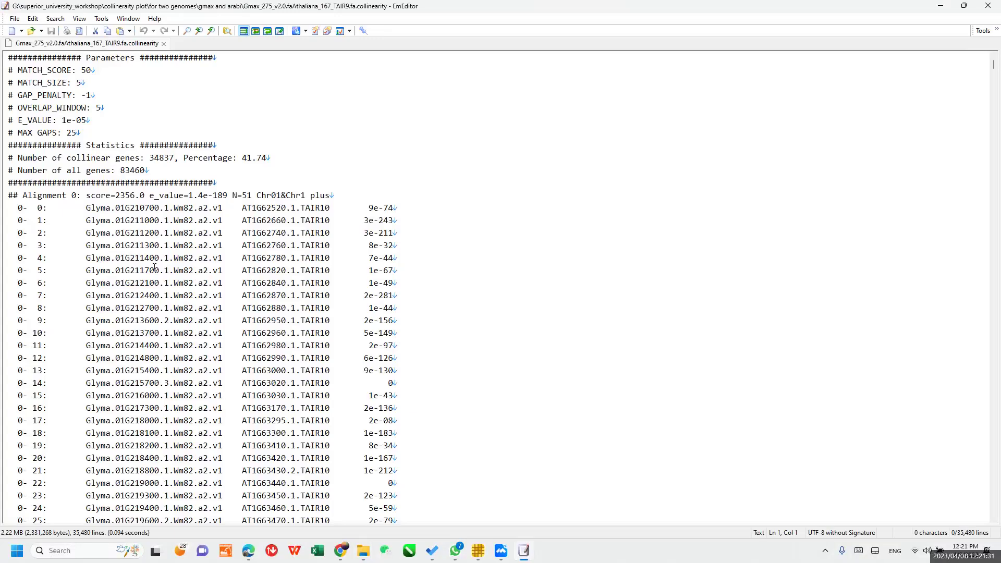
{"action": "scroll", "coordinate": [201, 300], "scroll_direction": "down", "scroll_amount": 2}
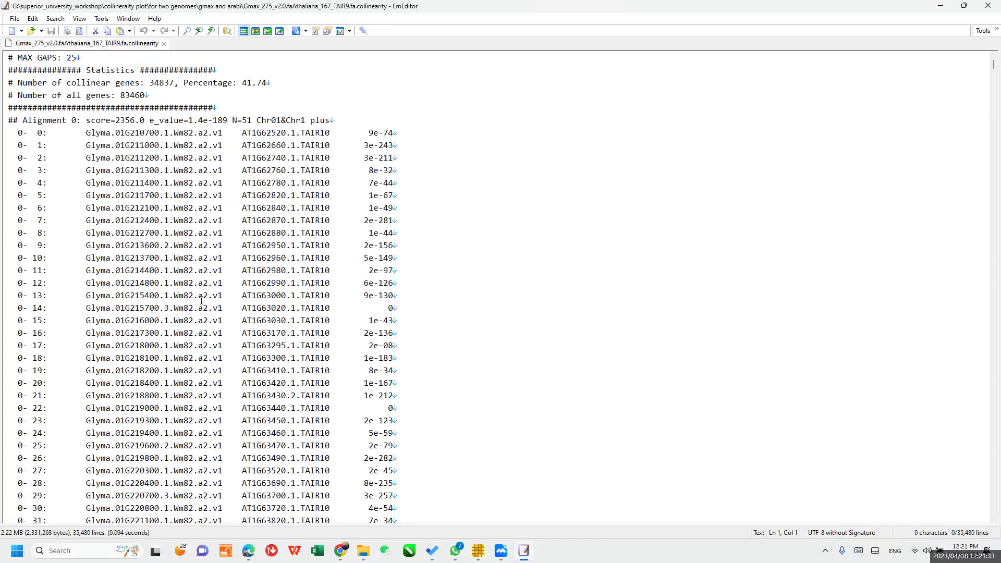
{"action": "scroll", "coordinate": [201, 300], "scroll_direction": "down", "scroll_amount": 1}
{"action": "scroll", "coordinate": [206, 228], "scroll_direction": "up", "scroll_amount": 1}
{"action": "left_click_drag", "start_coordinate": [88, 132], "coordinate": [418, 132]}
{"action": "left_click", "coordinate": [370, 132]}
{"action": "scroll", "coordinate": [290, 259], "scroll_direction": "down", "scroll_amount": 20}
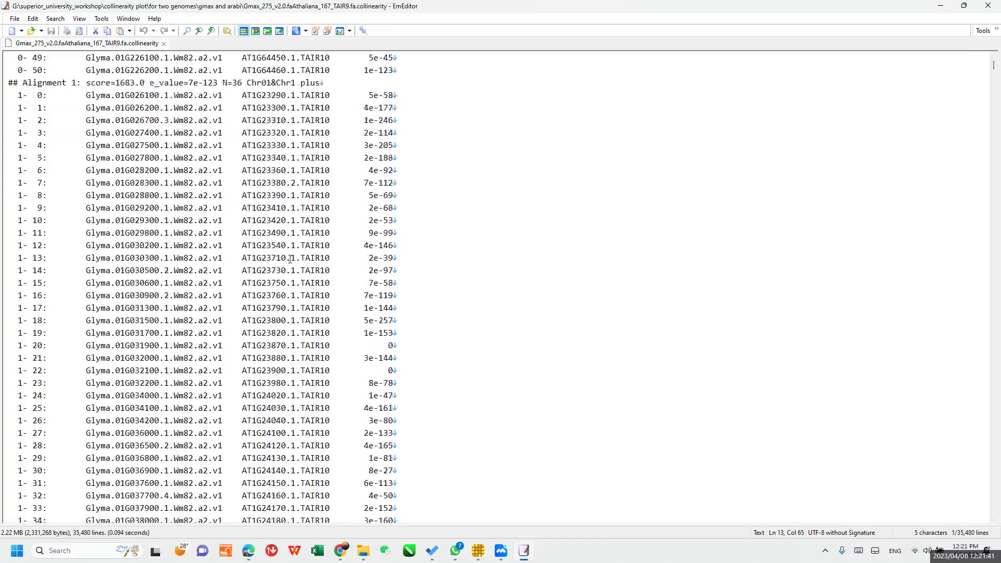
{"action": "scroll", "coordinate": [290, 259], "scroll_direction": "down", "scroll_amount": 2}
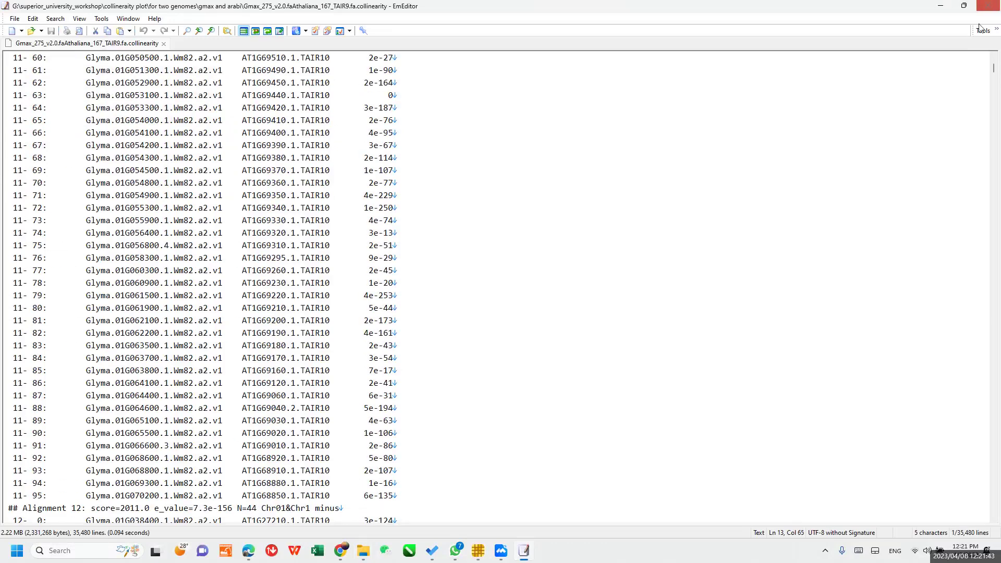
{"action": "left_click", "coordinate": [987, 6]}
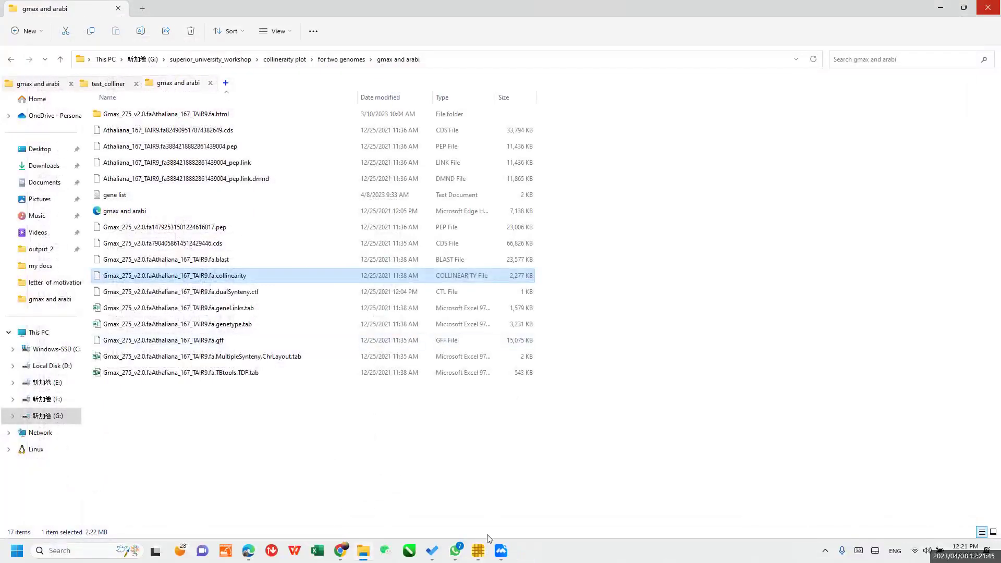
Return to TBtools-II and supply Gmax_275_v2.0.faAthaliana_167_TAIR9.fa.collinearity as the collinearity input of Dual Systeny Plot
{"action": "left_click", "coordinate": [483, 553]}
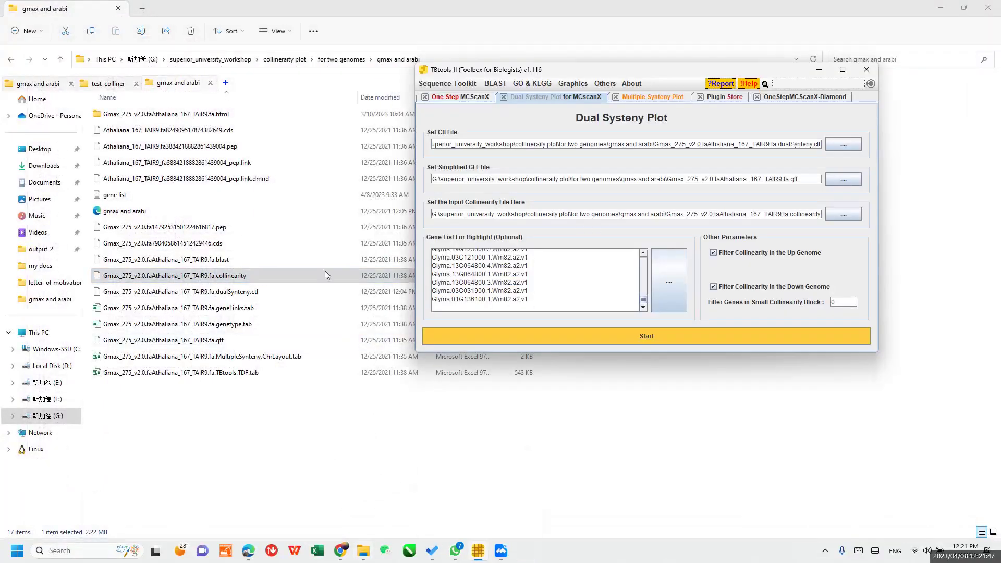
{"action": "left_click_drag", "start_coordinate": [197, 279], "coordinate": [518, 214]}
Copy and clear the highlight gene list, generate the soybean–Arabidopsis plot without highlighted genes in an enlarged window, and close it
{"action": "key", "text": "ctrl+a"}
{"action": "key", "text": "ctrl+c"}
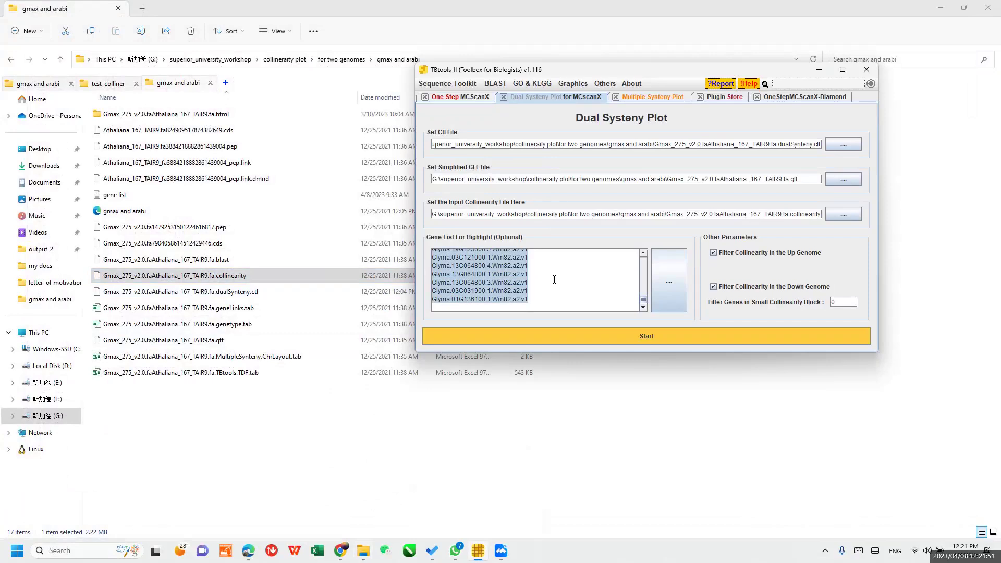
{"action": "key", "text": "BackSpace"}
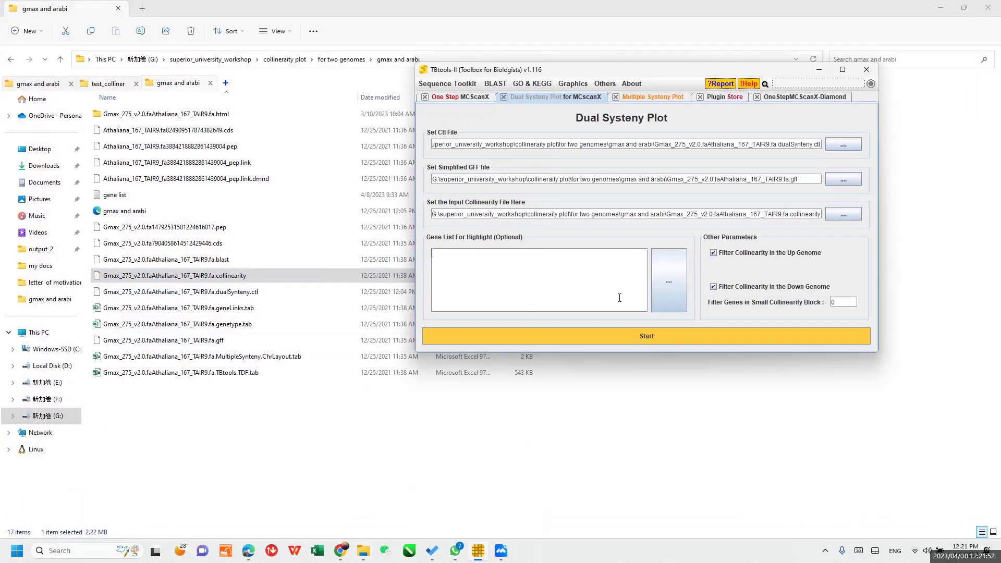
{"action": "left_click", "coordinate": [647, 339]}
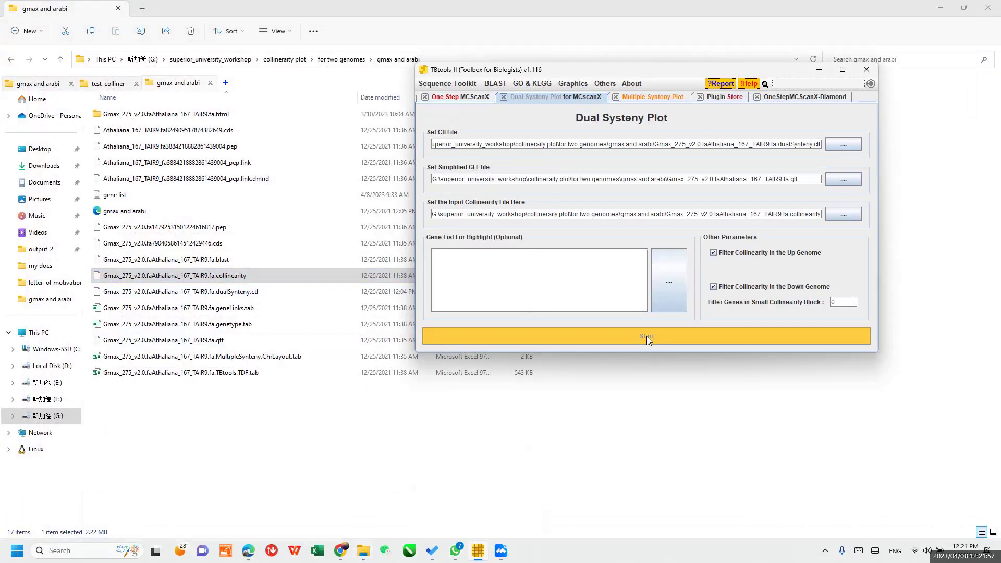
{"action": "left_click_drag", "start_coordinate": [515, 342], "coordinate": [952, 400]}
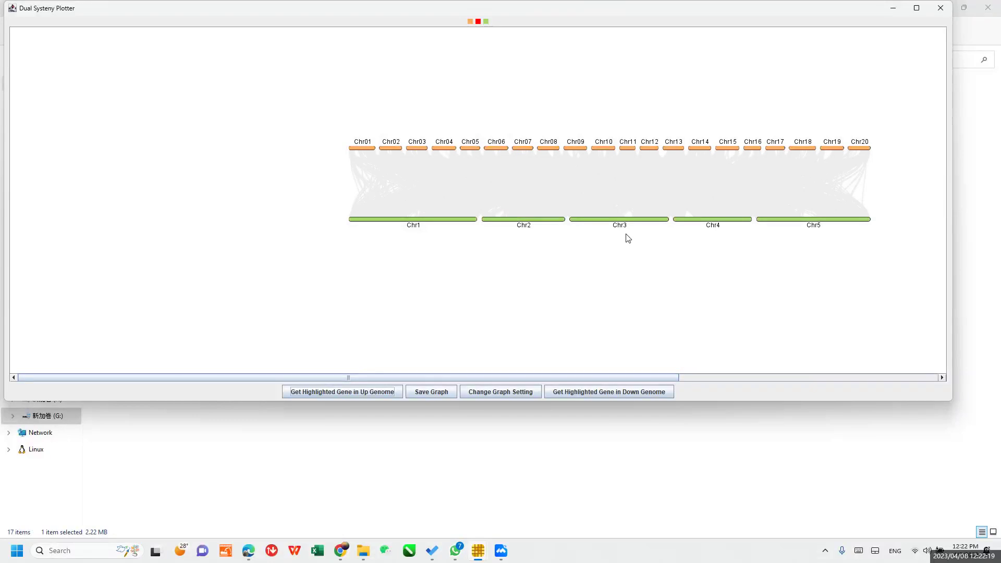
{"action": "left_click", "coordinate": [940, 8]}
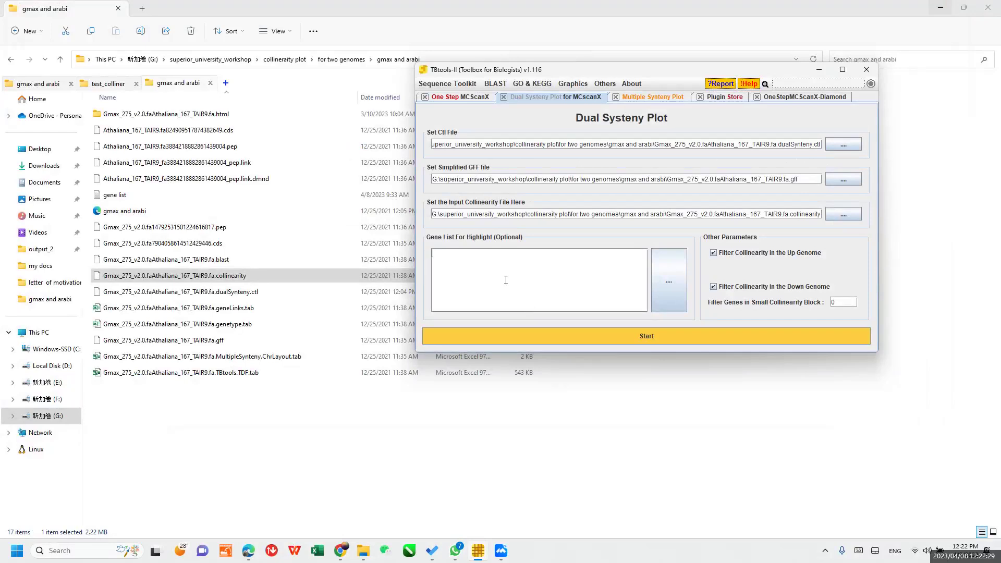
Paste the copied Glyma genes back into the highlight gene list, generate the dual synteny plot, and enlarge its window to show all chromosomes
{"action": "key", "text": "ctrl+v"}
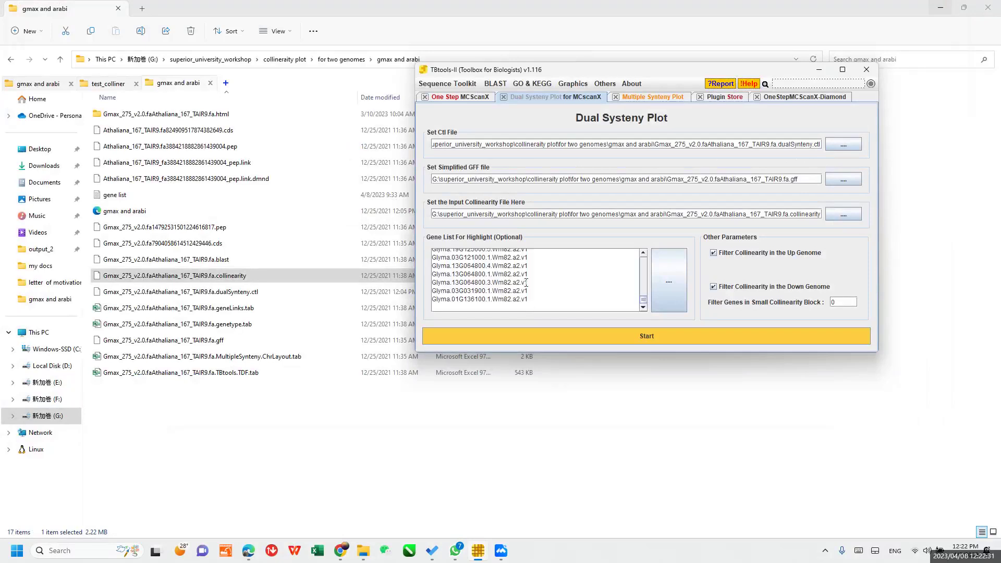
{"action": "scroll", "coordinate": [531, 283], "scroll_direction": "up", "scroll_amount": 10}
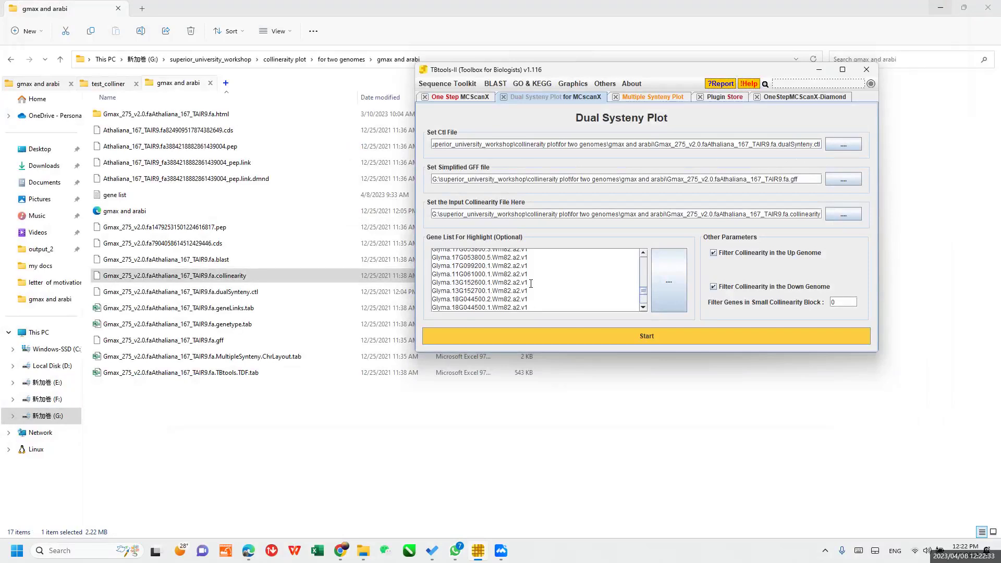
{"action": "scroll", "coordinate": [540, 286], "scroll_direction": "down", "scroll_amount": 10}
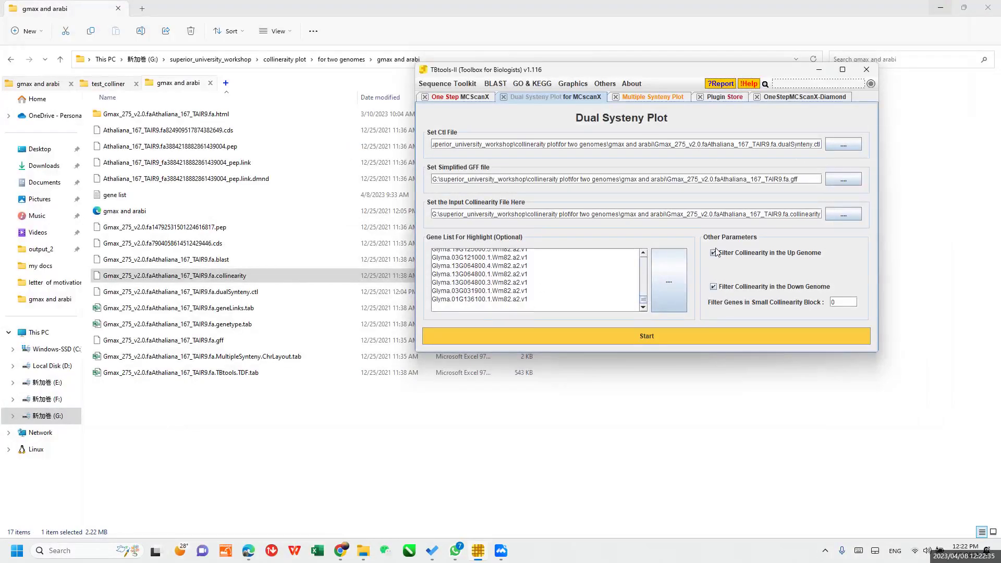
{"action": "left_click", "coordinate": [618, 338]}
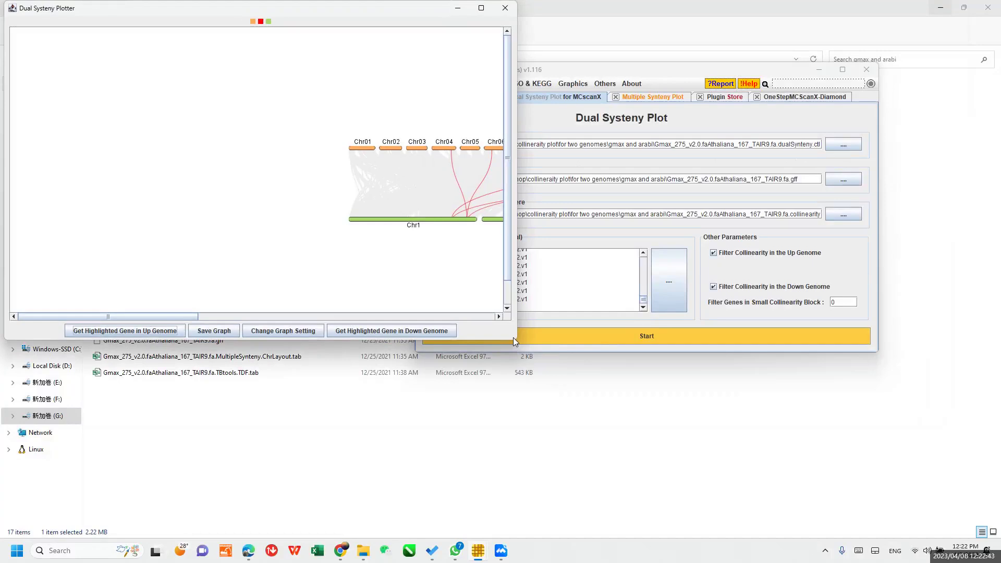
{"action": "left_click_drag", "start_coordinate": [517, 342], "coordinate": [994, 386]}
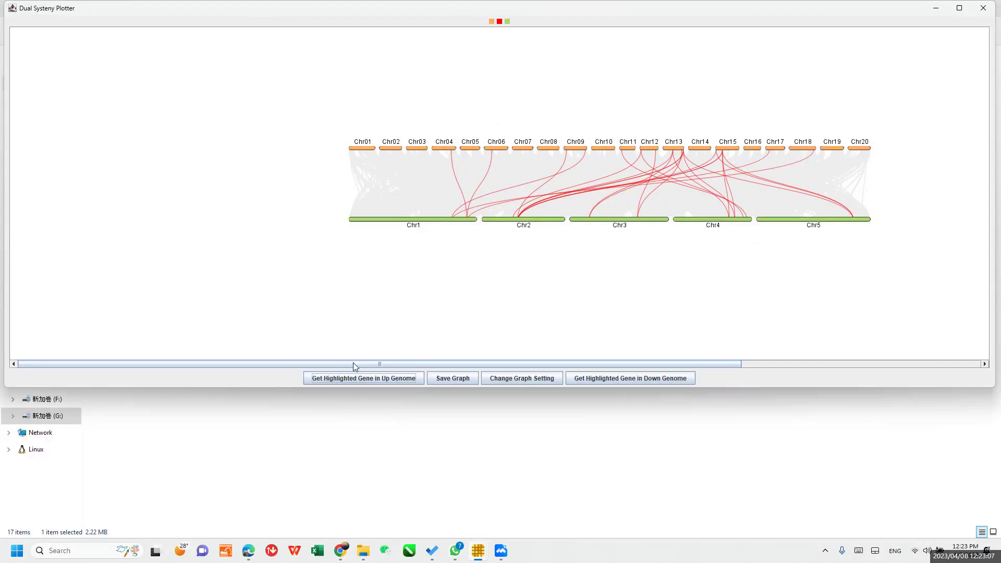
Get the highlighted genes in the up genome and examine the first pair, Glyma.04G170400.1 on Chr04 and AT1G74560.3 on Chr1
{"action": "left_click", "coordinate": [341, 382]}
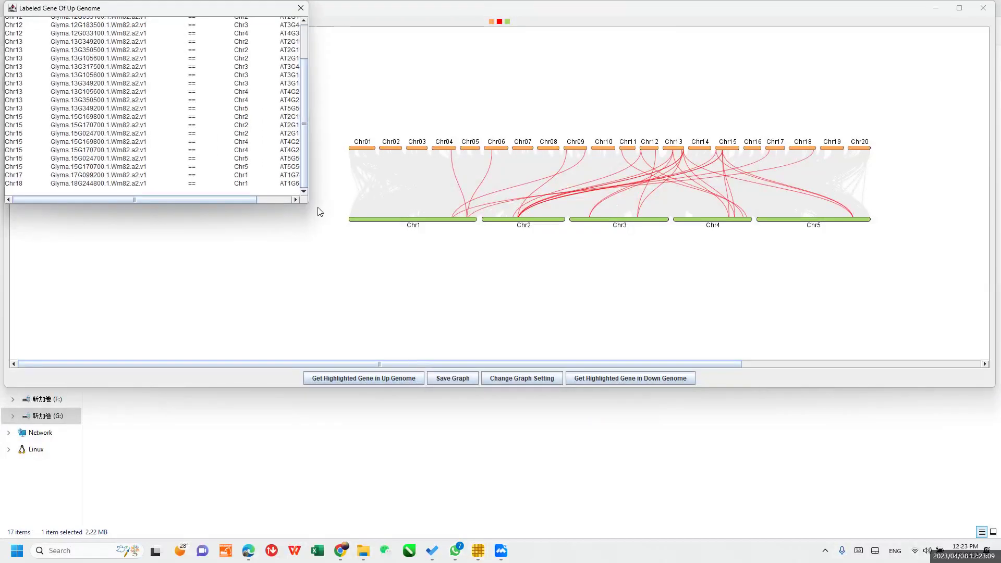
{"action": "left_click_drag", "start_coordinate": [307, 204], "coordinate": [411, 332]}
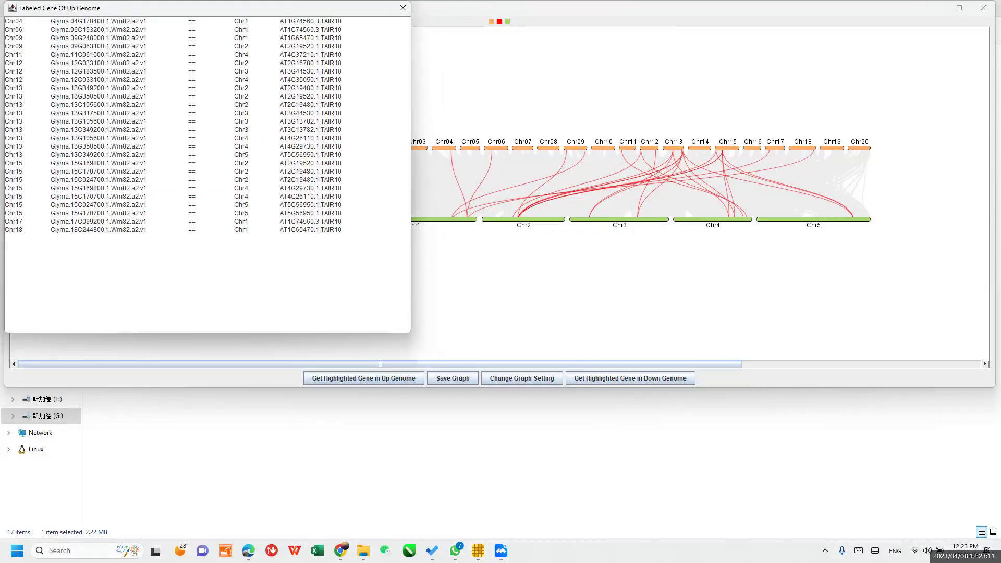
{"action": "double_click", "coordinate": [24, 21]}
{"action": "left_click_drag", "start_coordinate": [51, 21], "coordinate": [148, 19]}
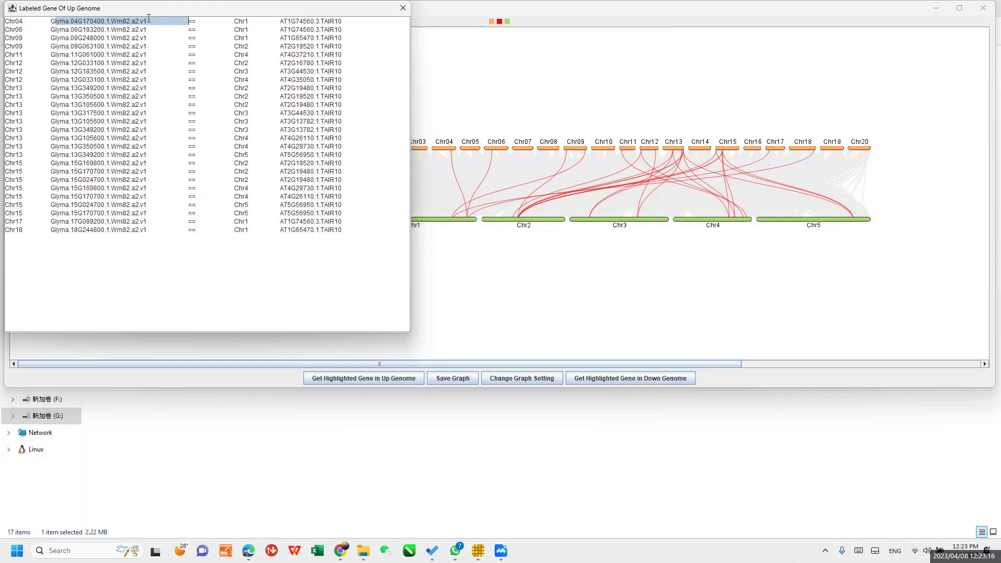
{"action": "double_click", "coordinate": [238, 21]}
{"action": "left_click_drag", "start_coordinate": [280, 22], "coordinate": [349, 20]}
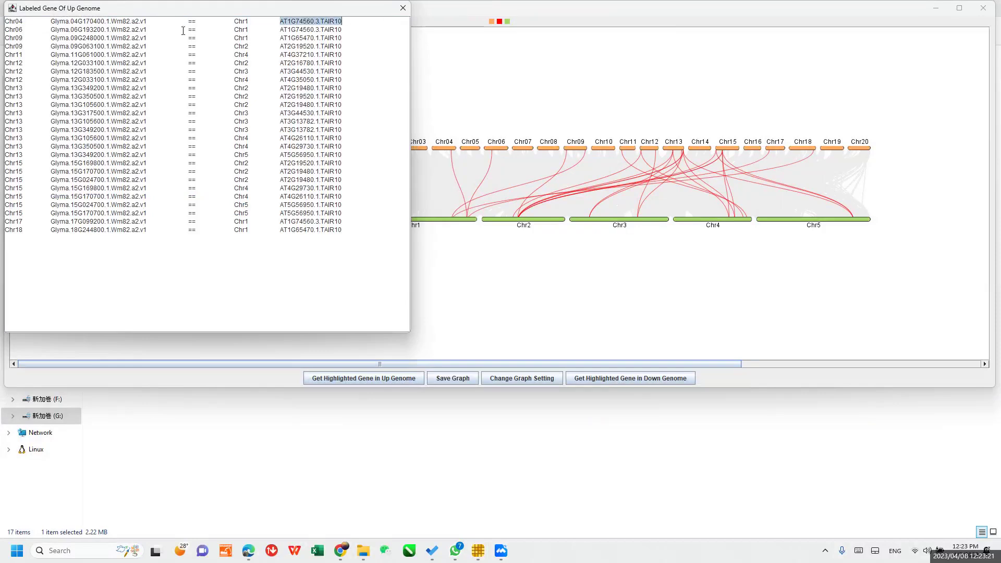
Compare the Chr06 gene Glyma.06G193200.1 with the first soybean gene as partners of AT1G74560.3, and close the highlighted gene list
{"action": "left_click_drag", "start_coordinate": [51, 29], "coordinate": [49, 37]}
{"action": "left_click_drag", "start_coordinate": [232, 29], "coordinate": [332, 26]}
{"action": "left_click", "coordinate": [339, 30]}
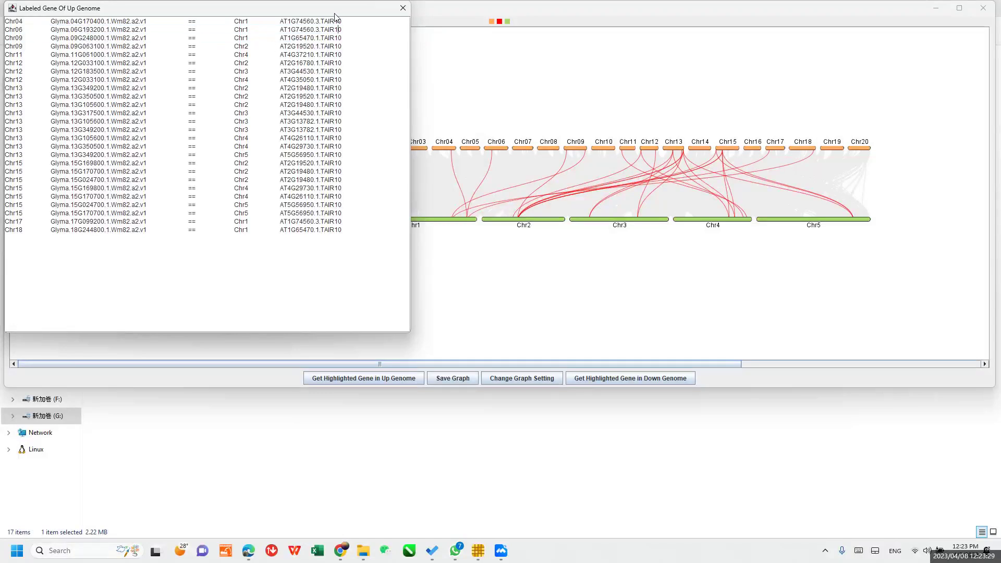
{"action": "mouse_move", "coordinate": [342, 30]}
{"action": "left_mouse_down"}
{"action": "mouse_move", "coordinate": [280, 32]}
{"action": "mouse_move", "coordinate": [281, 21]}
{"action": "mouse_move", "coordinate": [342, 23]}
{"action": "left_mouse_up"}
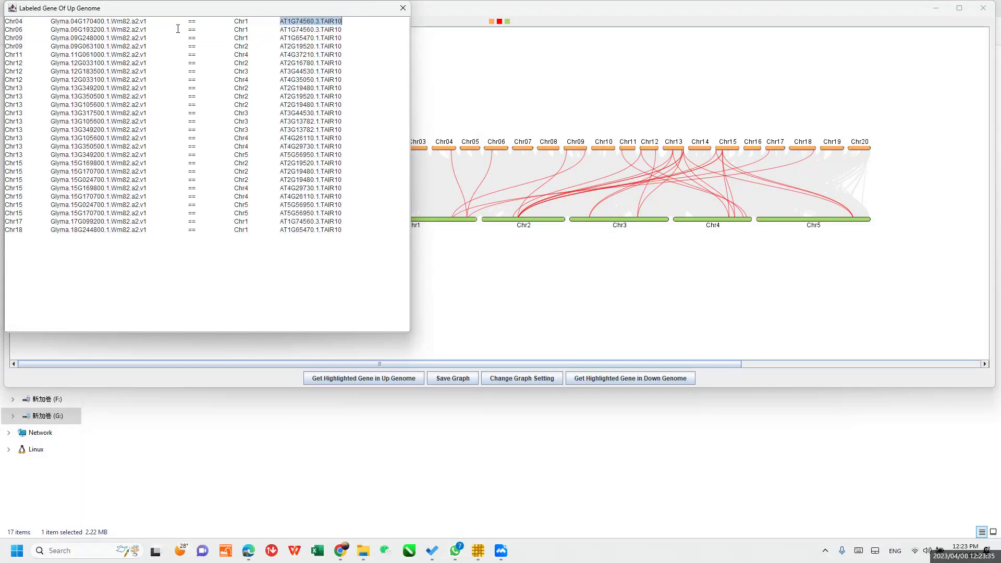
{"action": "left_click_drag", "start_coordinate": [150, 30], "coordinate": [40, 25]}
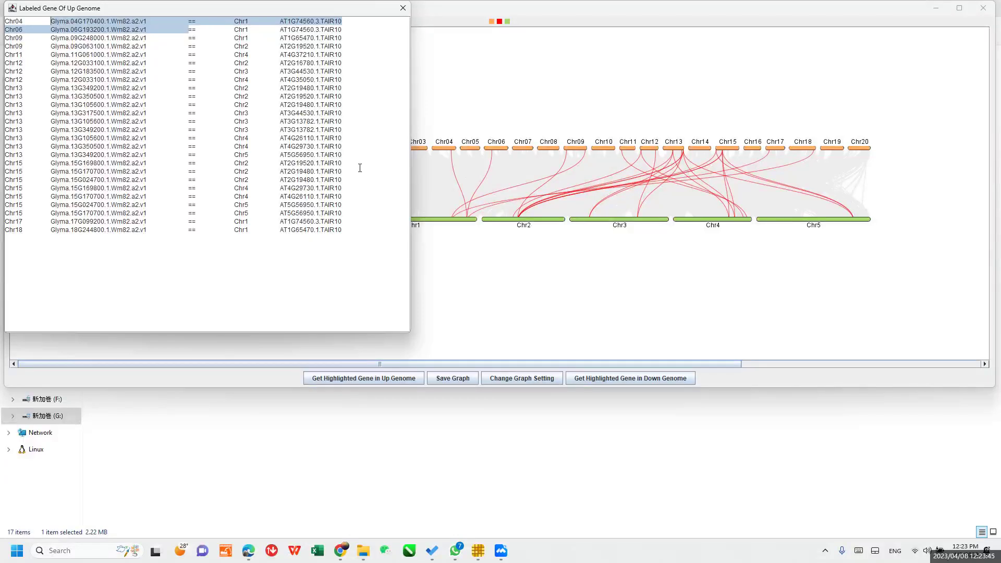
{"action": "left_click", "coordinate": [402, 10]}
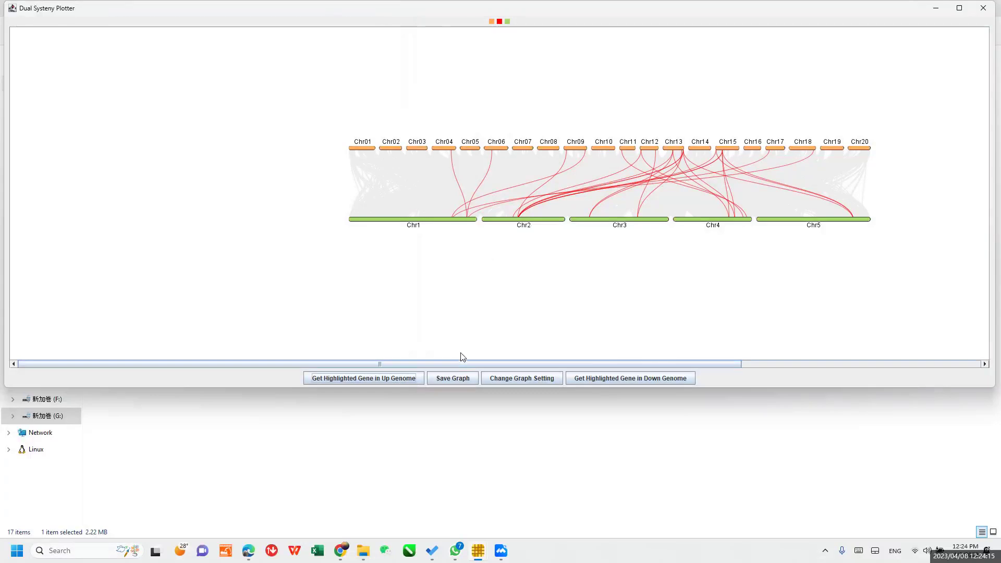
Check the .svg and .pdf format options for saving the graph, cancel without saving, and close the plot
{"action": "left_click", "coordinate": [454, 377]}
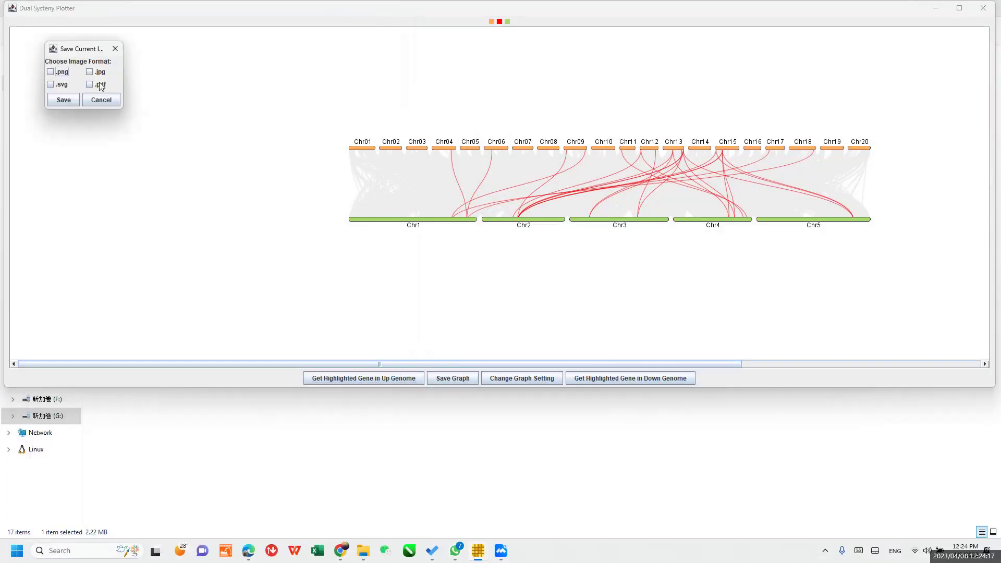
{"action": "left_click", "coordinate": [63, 85]}
{"action": "left_click", "coordinate": [97, 87]}
{"action": "left_click", "coordinate": [101, 99]}
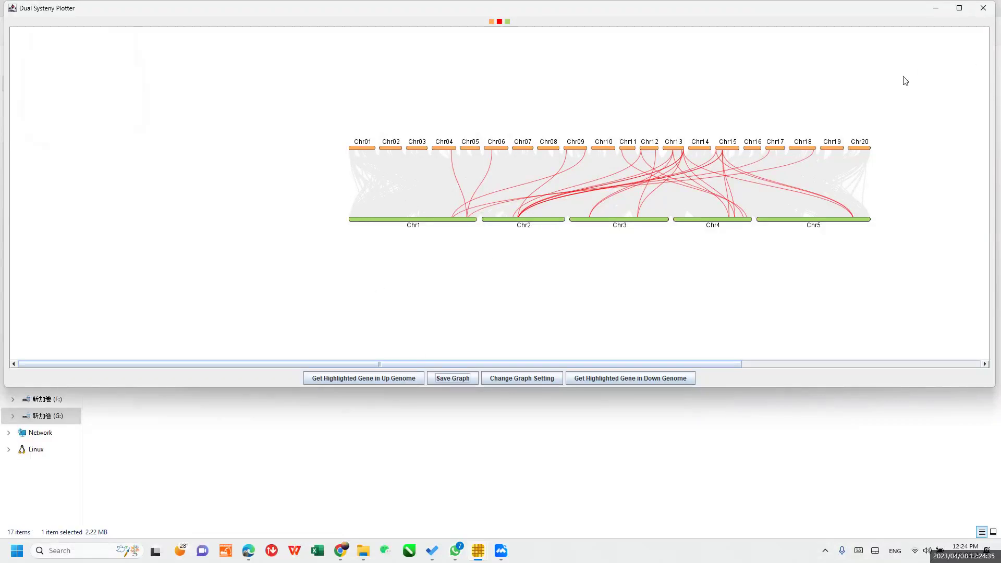
{"action": "left_click", "coordinate": [982, 8]}
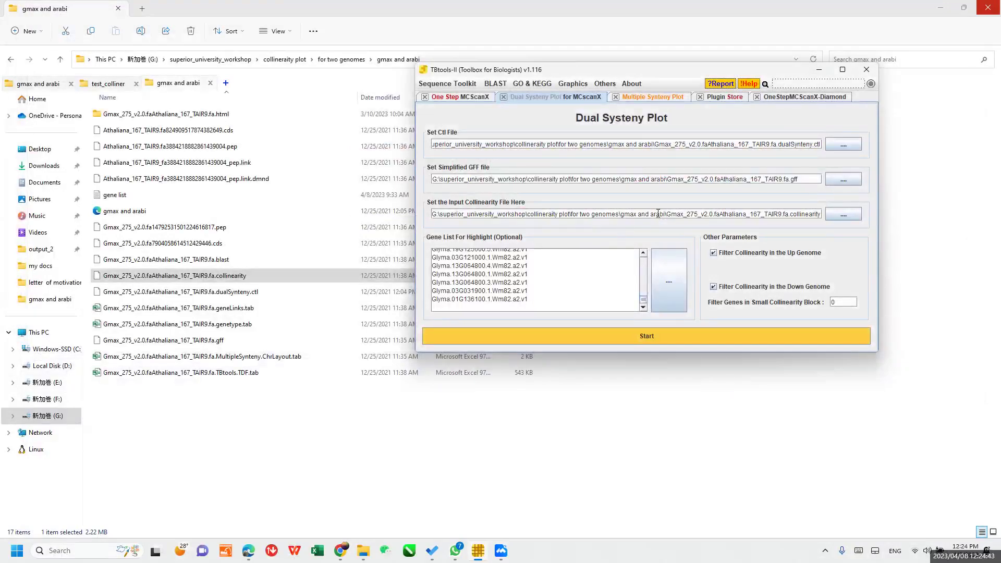
Try to run One Step MCScanX - Super Fast on the Arabidopsis and soybean genomes with the test_colliner output directory
{"action": "left_click", "coordinate": [790, 99]}
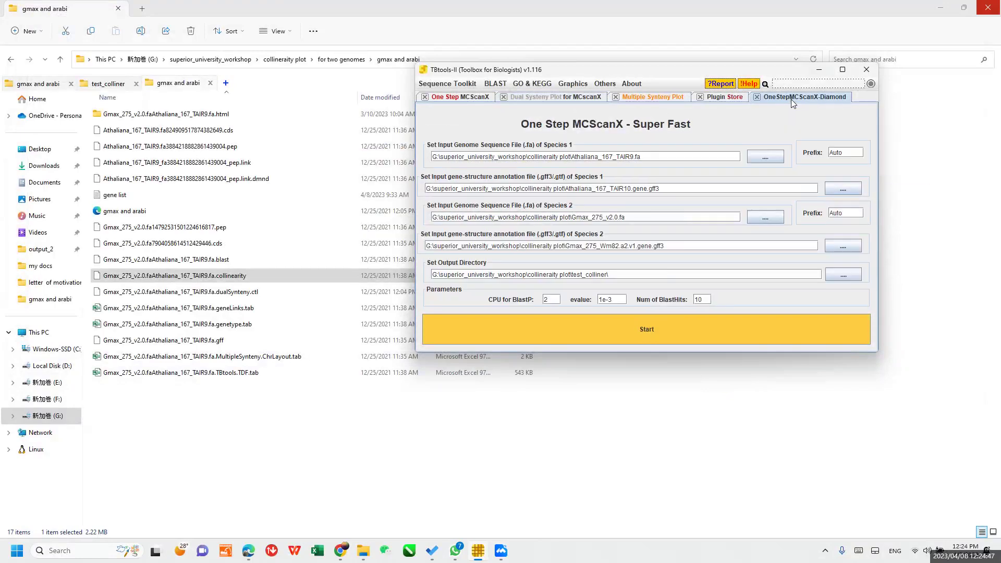
{"action": "left_click", "coordinate": [656, 329]}
Generate the three-genome Multiple Synteny Plot from the supplied input files, enlarge it to view all three species, and minimize it
{"action": "left_click", "coordinate": [661, 98]}
{"action": "left_click", "coordinate": [648, 332]}
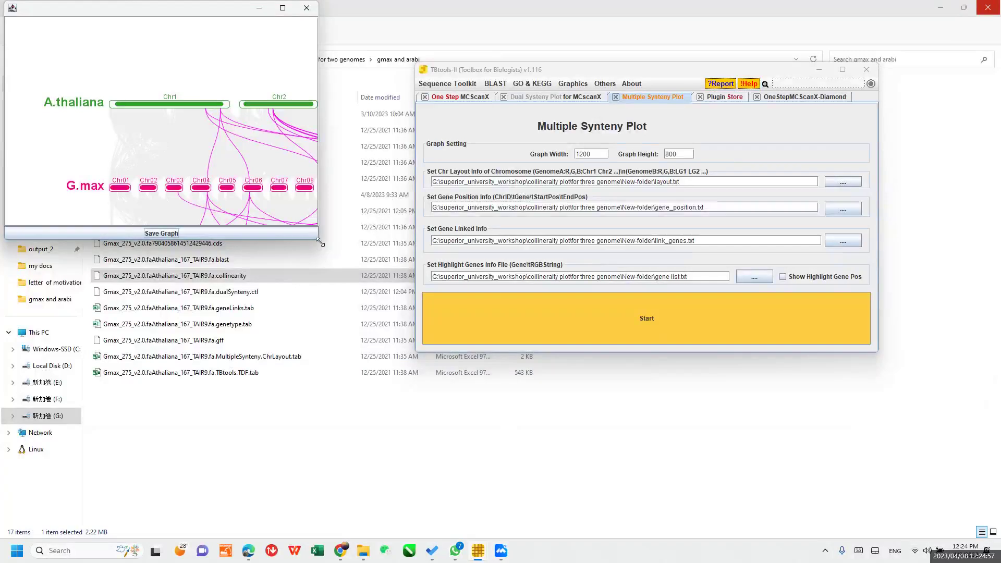
{"action": "left_click", "coordinate": [283, 8]}
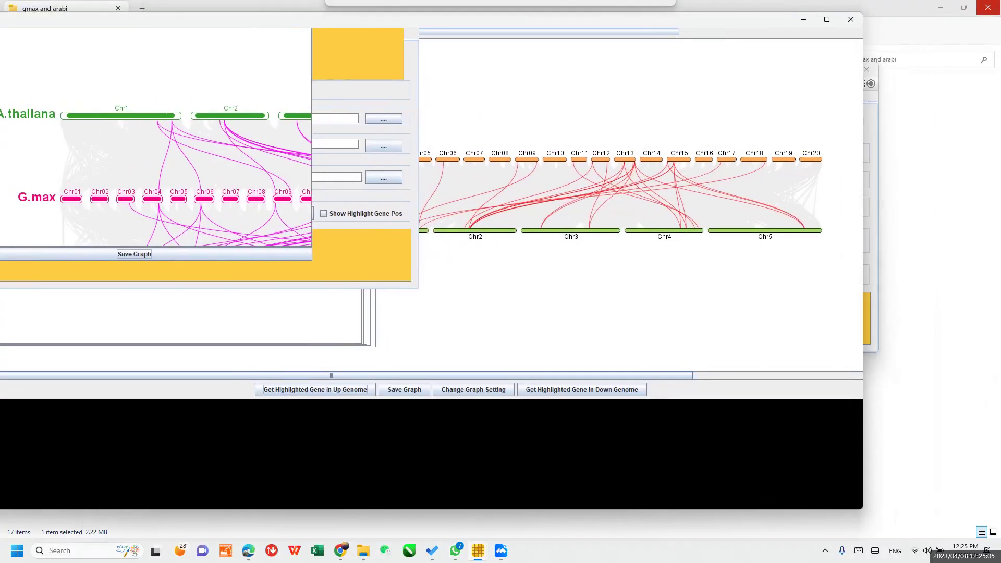
{"action": "double_click", "coordinate": [349, 15]}
{"action": "left_click_drag", "start_coordinate": [245, 25], "coordinate": [288, 22]}
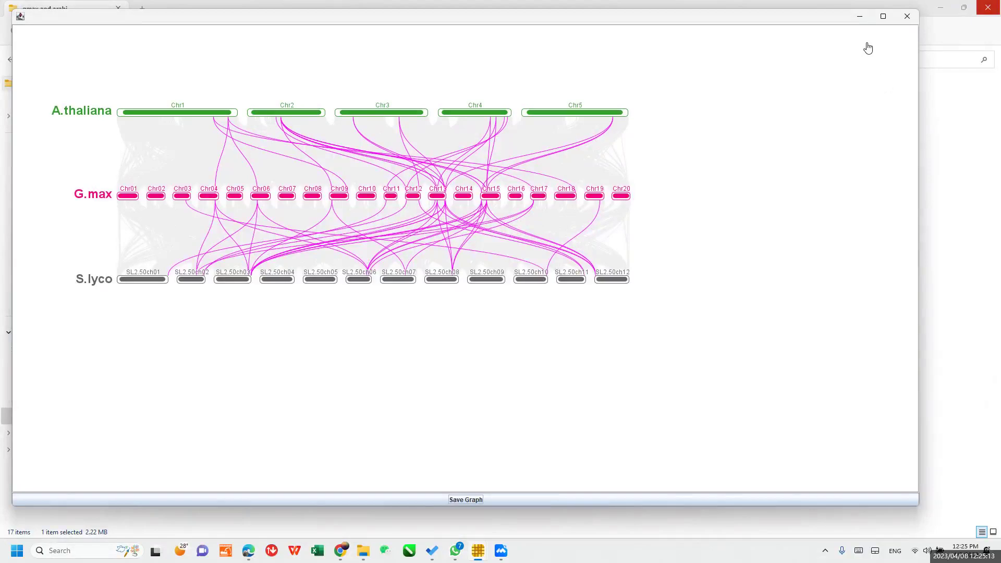
{"action": "left_click", "coordinate": [859, 17]}
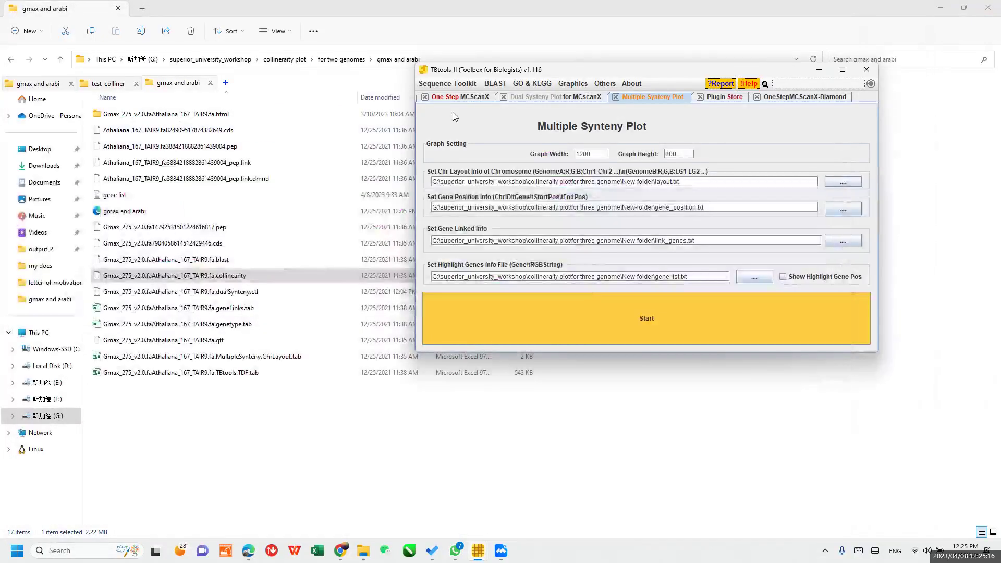
Switch to One Step MCScanX, dismiss the plugin error message, and close the debug log
{"action": "left_click", "coordinate": [477, 99]}
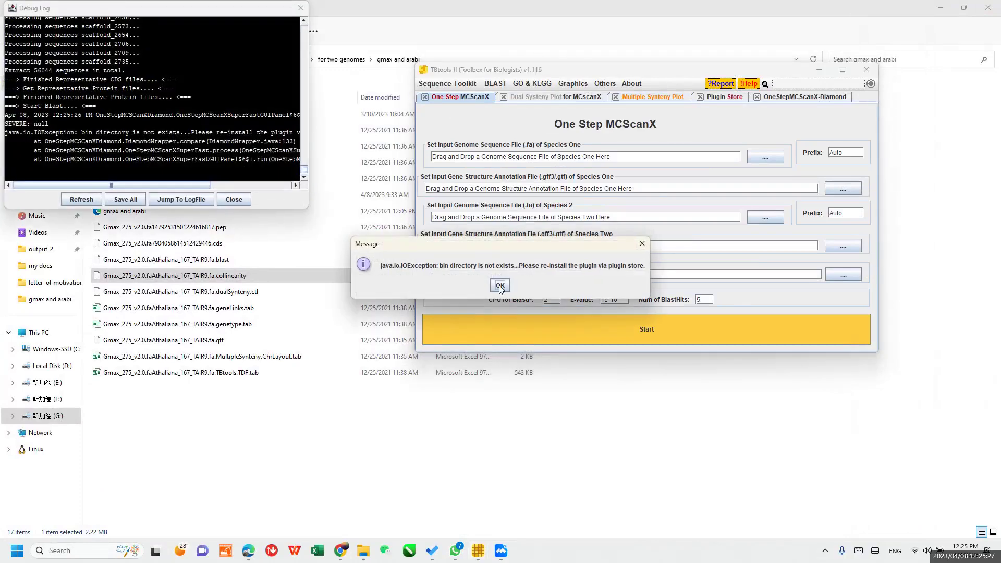
{"action": "left_click", "coordinate": [500, 286]}
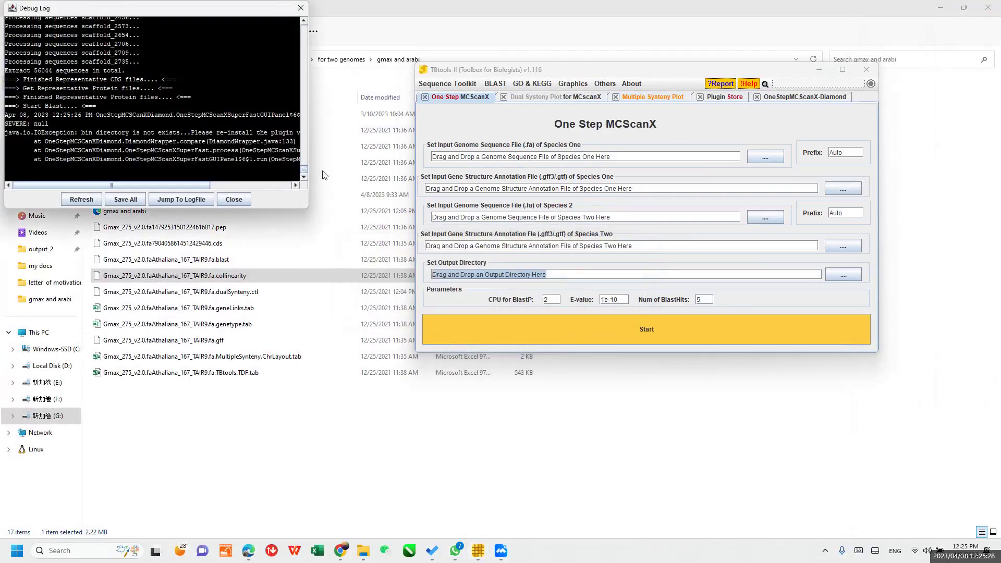
{"action": "left_click", "coordinate": [233, 199]}
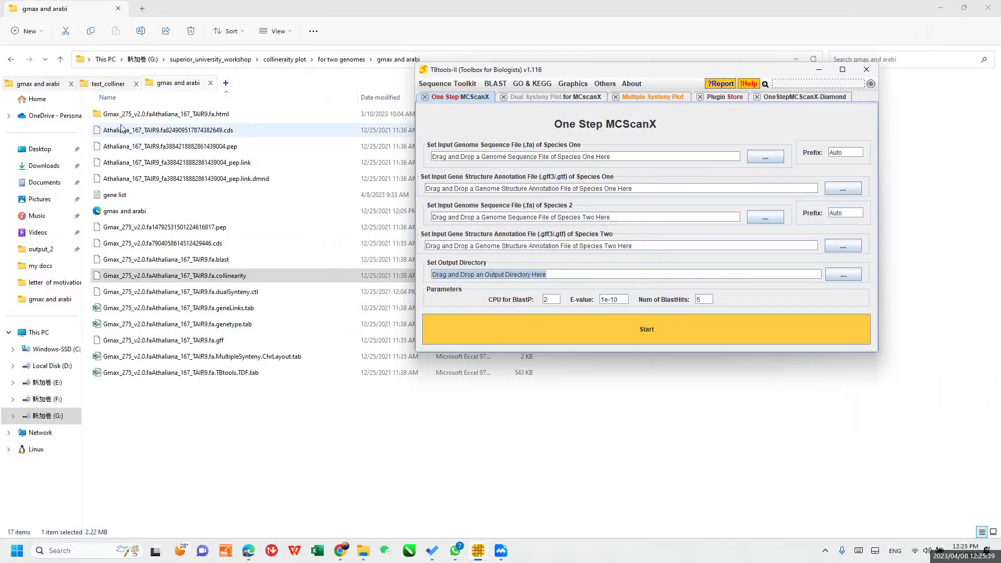
Review the One Step MCScanX output directory setting and the result files in the gmax and arabi folder, and return to TBtools-II
{"action": "left_click", "coordinate": [561, 274]}
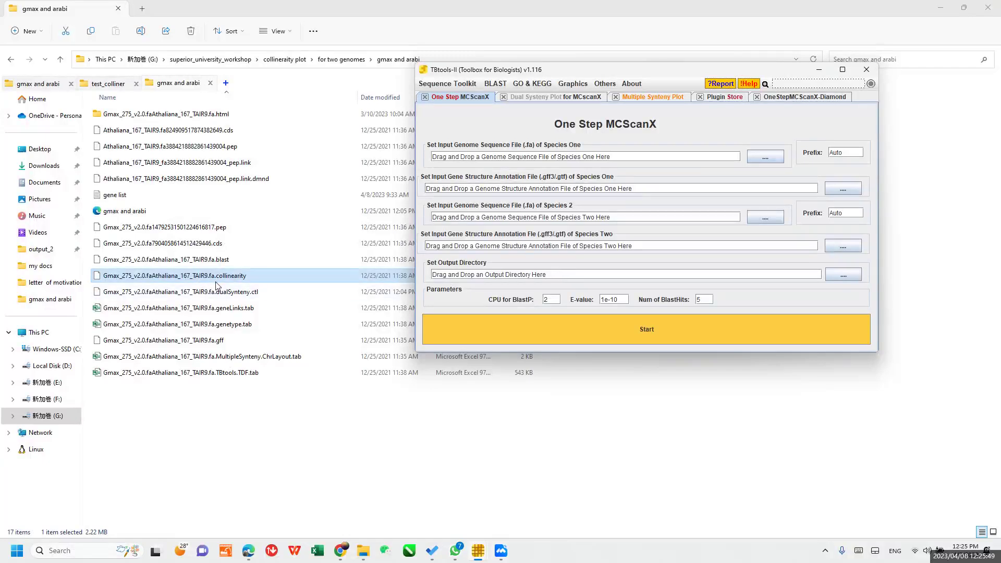
{"action": "left_click", "coordinate": [233, 293]}
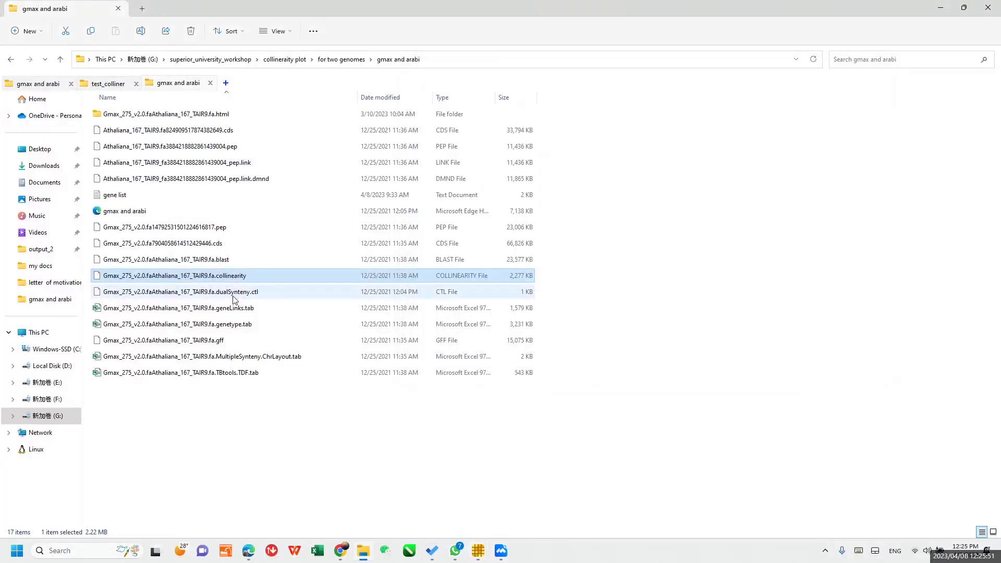
{"action": "left_click", "coordinate": [215, 344]}
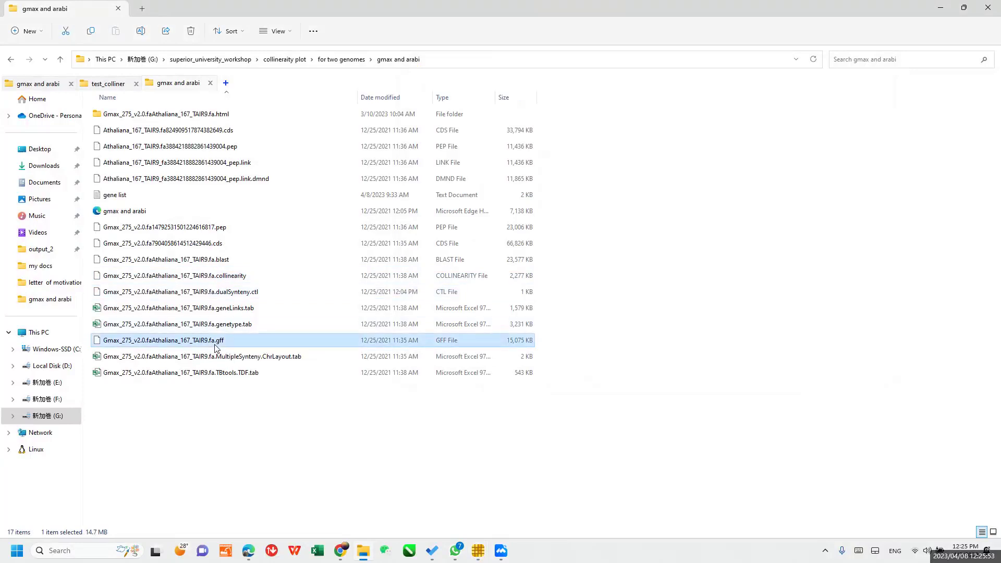
{"action": "left_click", "coordinate": [483, 552]}
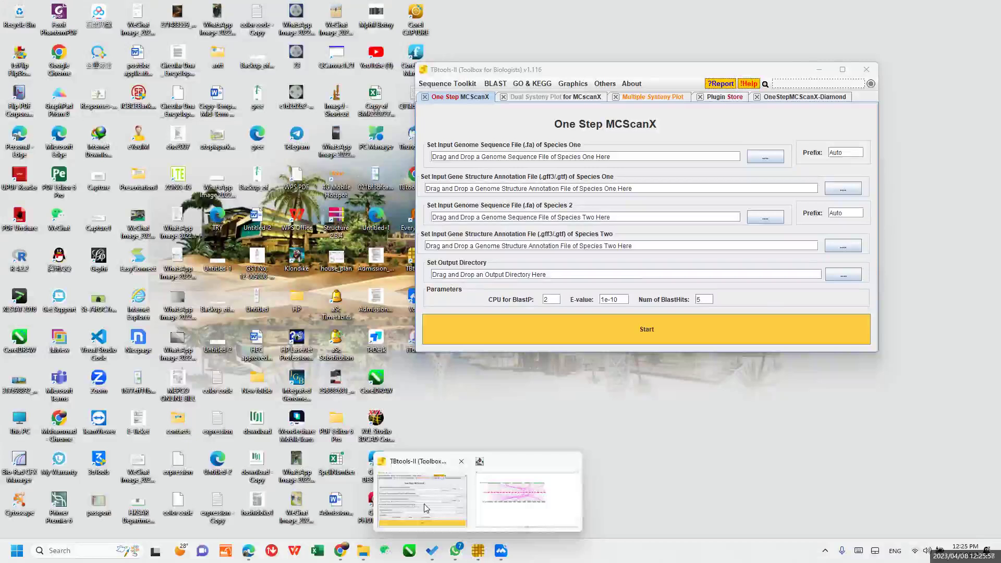
{"action": "left_click", "coordinate": [423, 499]}
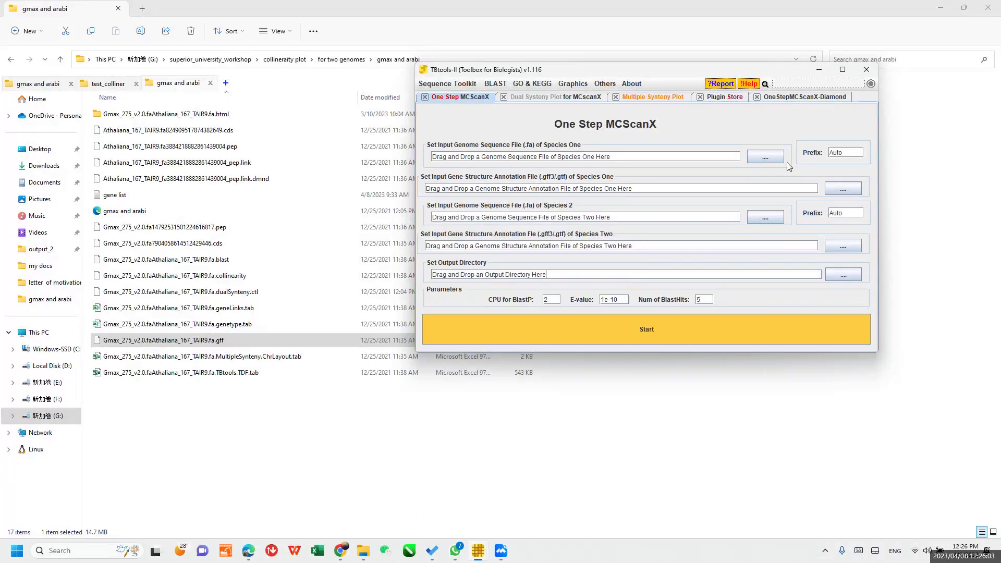
Switch to Multiple Synteny Plot, check the chromosome layout file path, and browse to New-folder inside the for three genome folder
{"action": "left_click", "coordinate": [646, 97]}
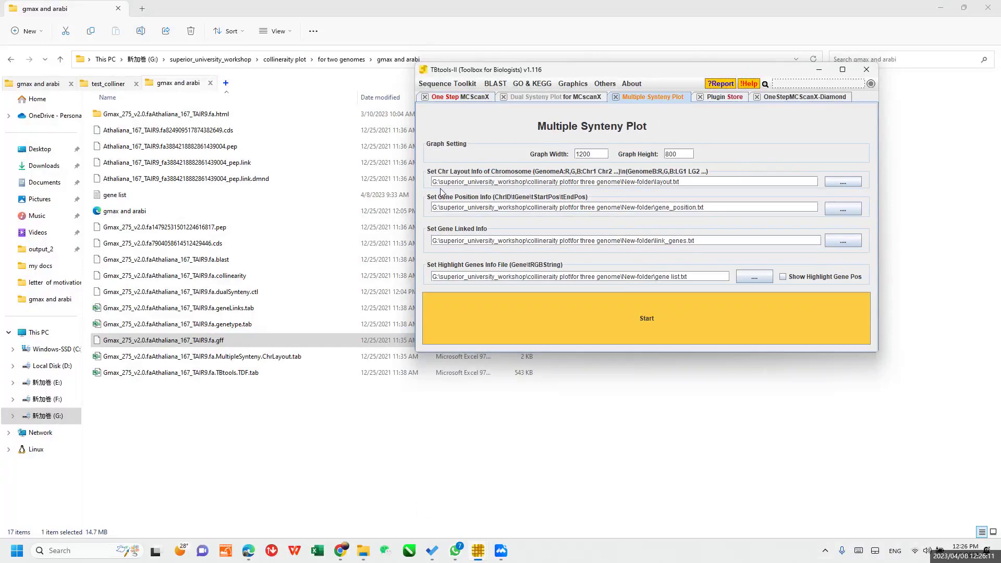
{"action": "left_click_drag", "start_coordinate": [443, 179], "coordinate": [682, 179]}
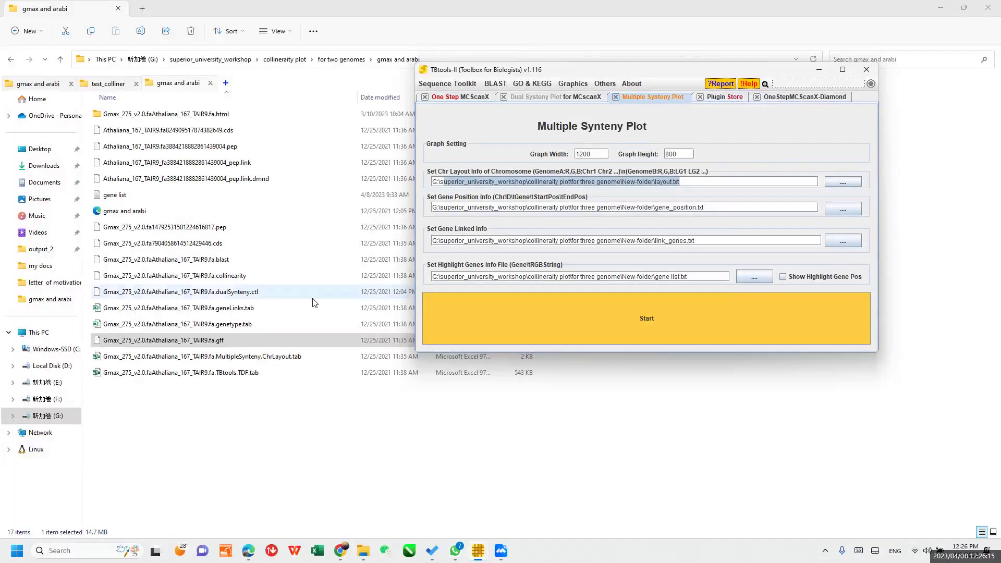
{"action": "left_click", "coordinate": [110, 84]}
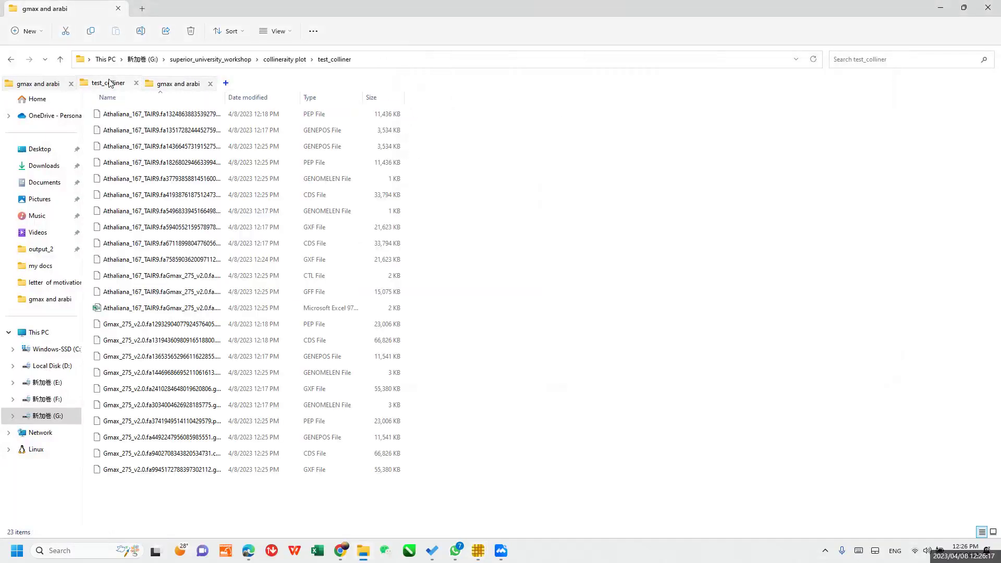
{"action": "left_click", "coordinate": [176, 89]}
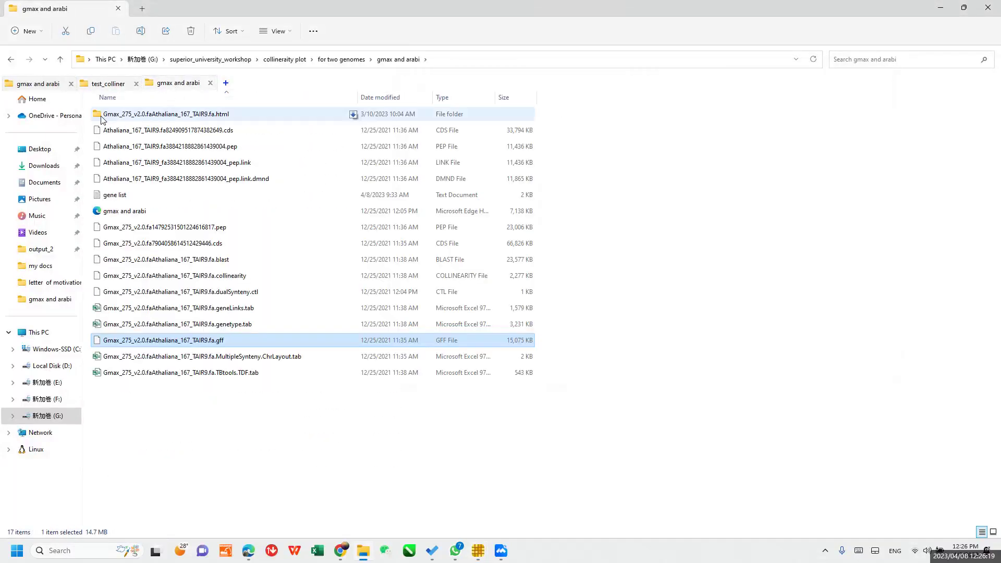
{"action": "left_click", "coordinate": [62, 60]}
{"action": "left_click", "coordinate": [60, 59]}
{"action": "double_click", "coordinate": [138, 119]}
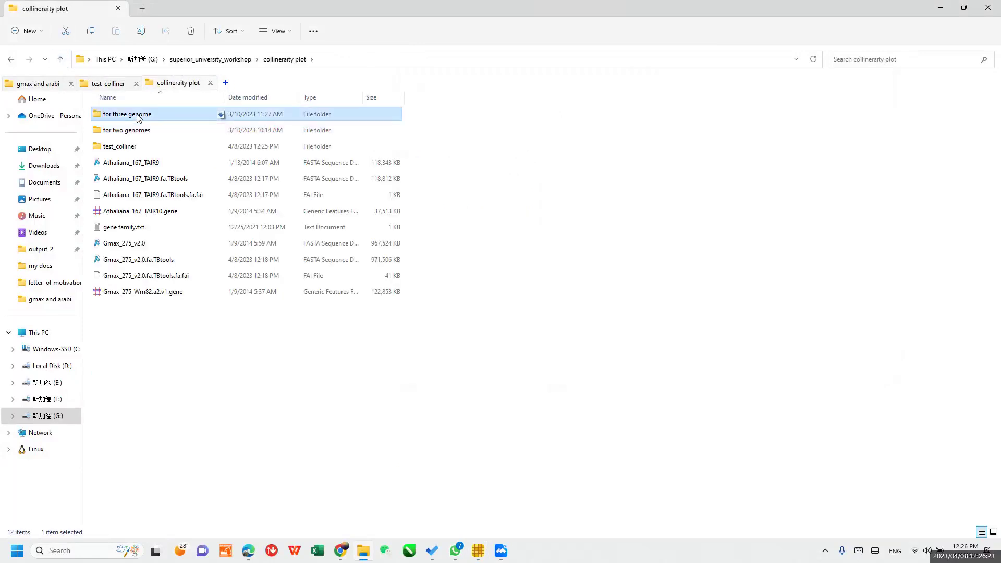
{"action": "double_click", "coordinate": [130, 116]}
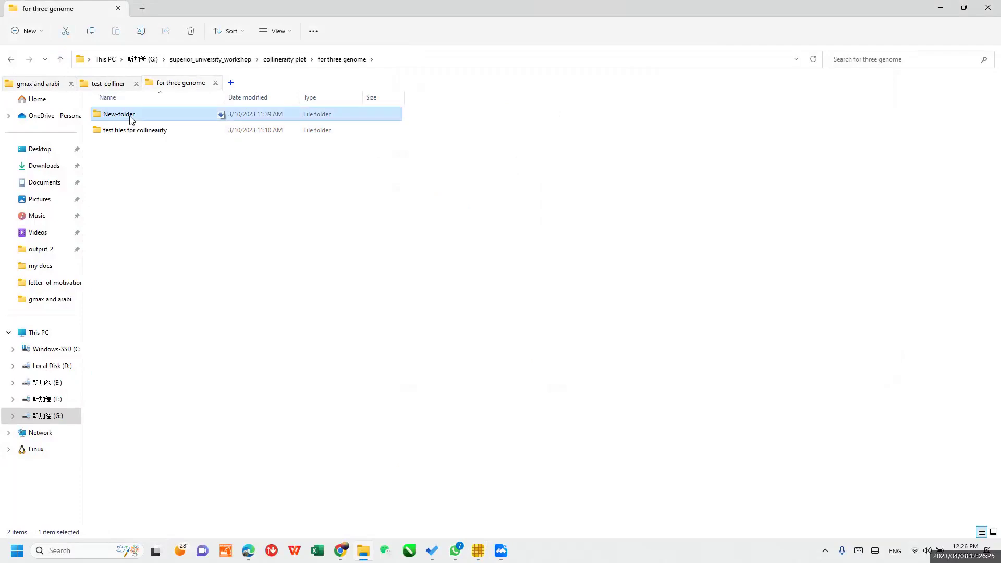
Open the layout text file and examine the A.thaliana line's genome name, RGB colour, and chromosome names
{"action": "double_click", "coordinate": [111, 282]}
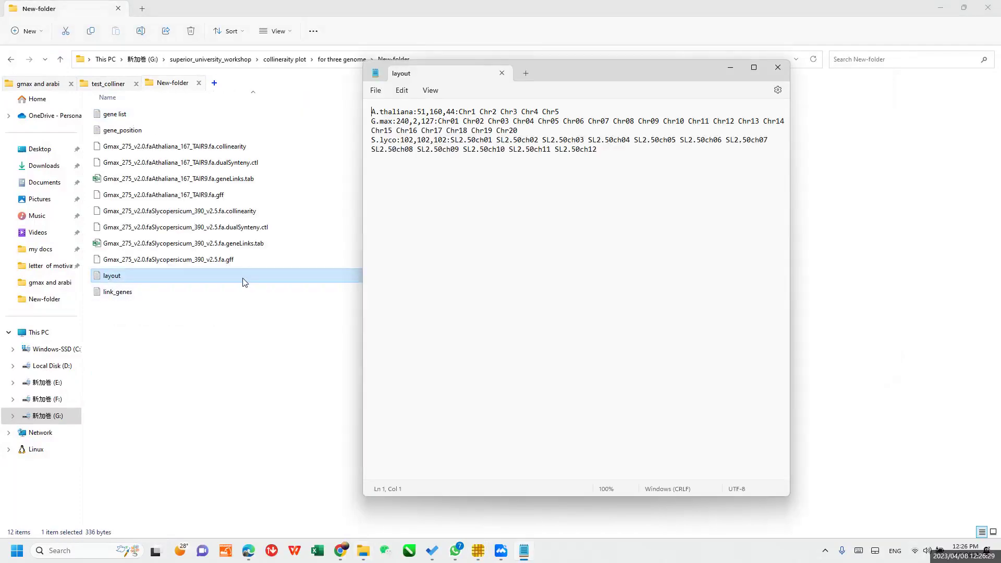
{"action": "left_click_drag", "start_coordinate": [565, 75], "coordinate": [376, 79]}
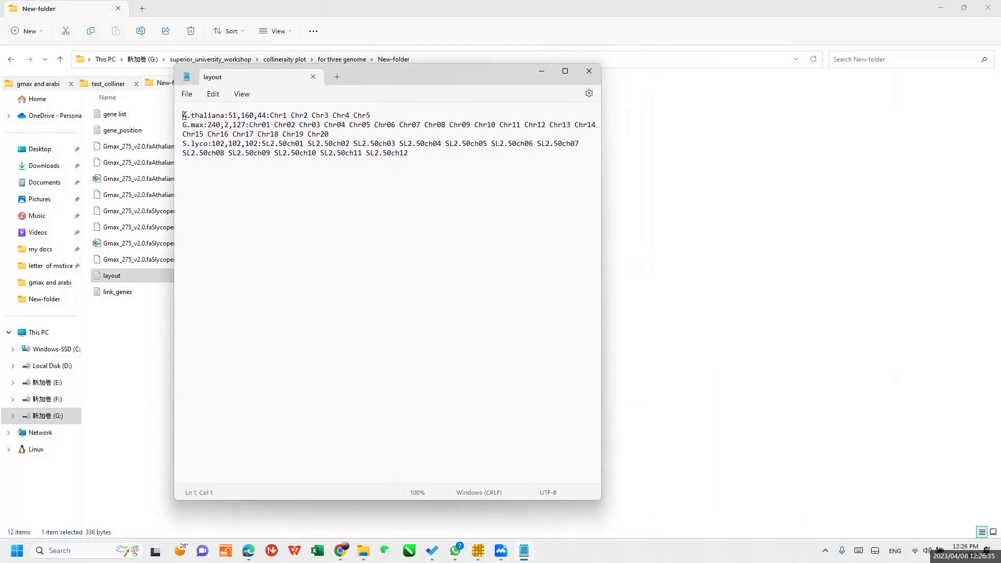
{"action": "left_click_drag", "start_coordinate": [183, 115], "coordinate": [268, 116]}
{"action": "left_click_drag", "start_coordinate": [225, 117], "coordinate": [176, 121]}
{"action": "left_click", "coordinate": [270, 117]}
{"action": "left_click_drag", "start_coordinate": [270, 117], "coordinate": [373, 115]}
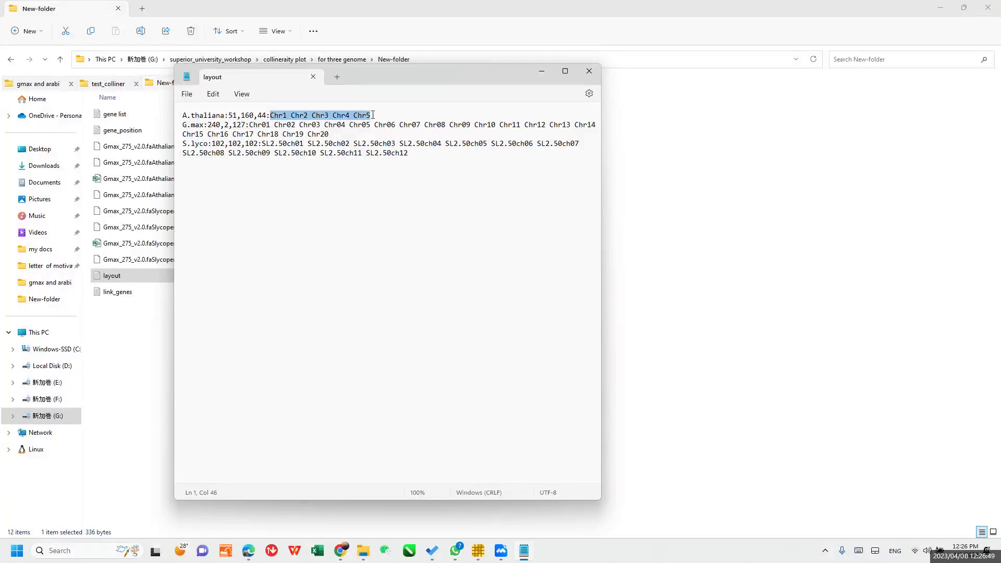
{"action": "left_click", "coordinate": [327, 114]}
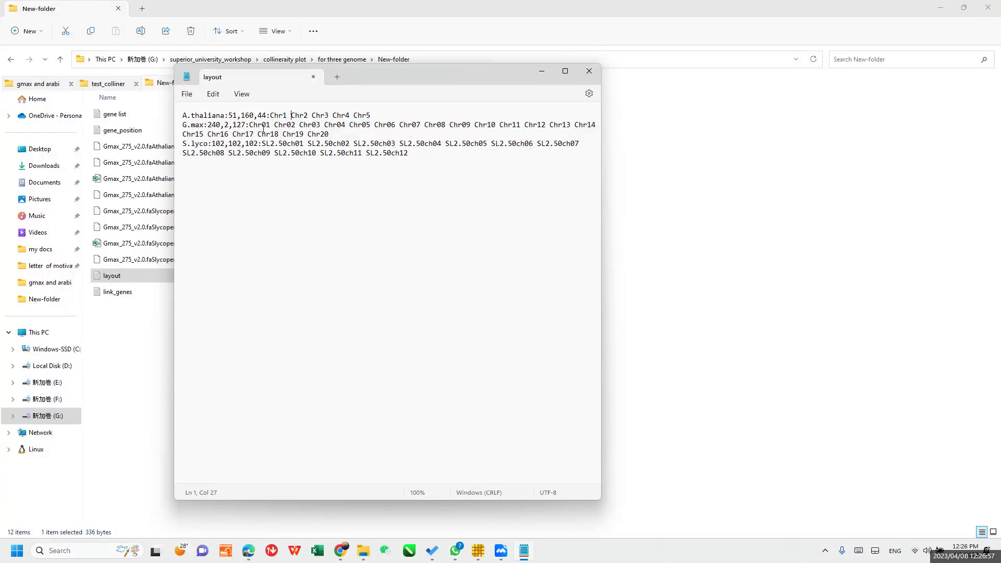
Examine the genome names, RGB colours, and chromosome lists of the G.max and S.lyco lines in the layout file
{"action": "left_click_drag", "start_coordinate": [183, 125], "coordinate": [243, 125]}
{"action": "left_click", "coordinate": [207, 125]}
{"action": "left_click", "coordinate": [246, 125]}
{"action": "left_click_drag", "start_coordinate": [267, 124], "coordinate": [331, 133]}
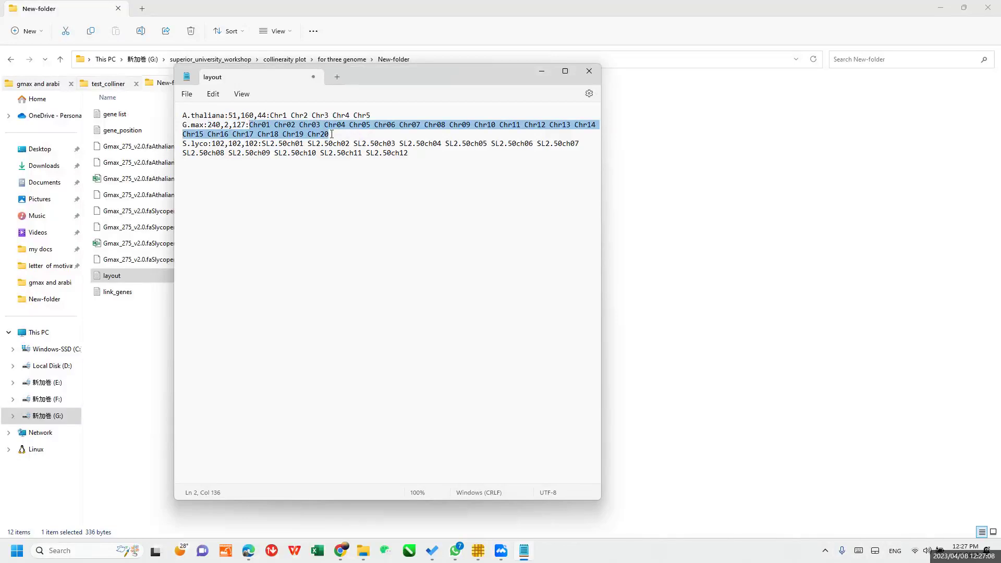
{"action": "left_click_drag", "start_coordinate": [184, 146], "coordinate": [413, 155]}
{"action": "left_click", "coordinate": [216, 145]}
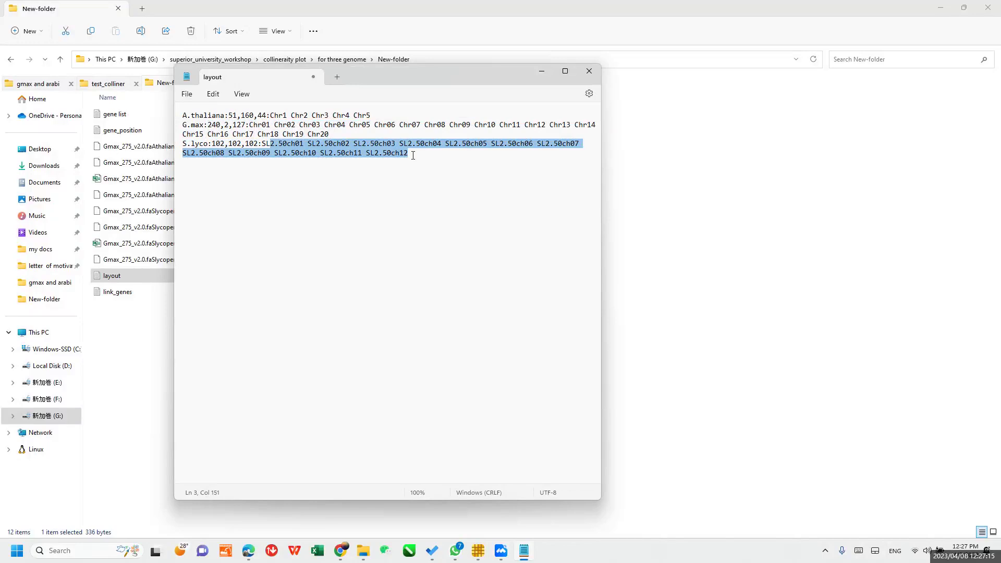
{"action": "left_click", "coordinate": [376, 170]}
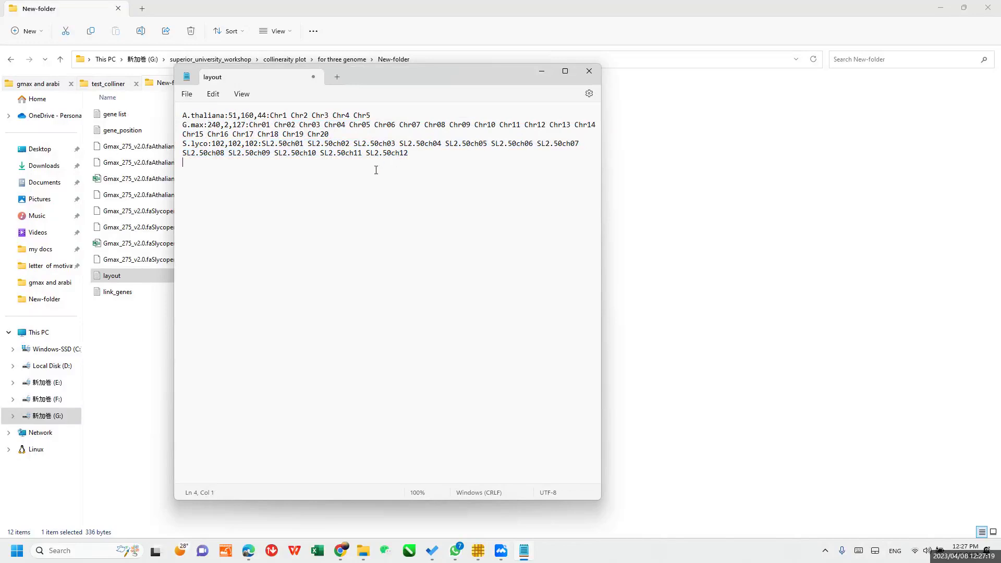
Compare the layout file with the three-genome synteny plot, then close the file without saving and close the plot
{"action": "mouse_move", "coordinate": [480, 559]}
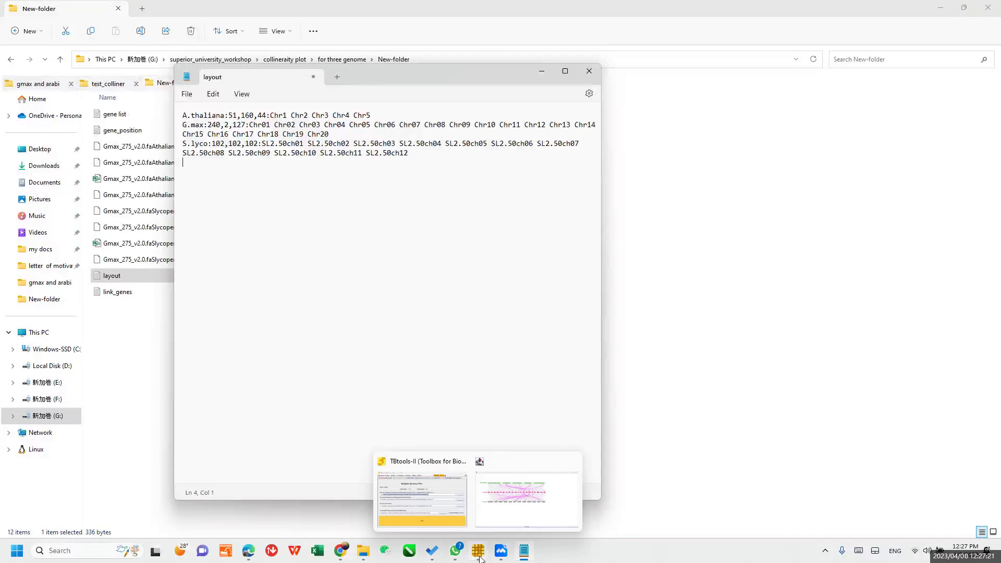
{"action": "left_click", "coordinate": [517, 509]}
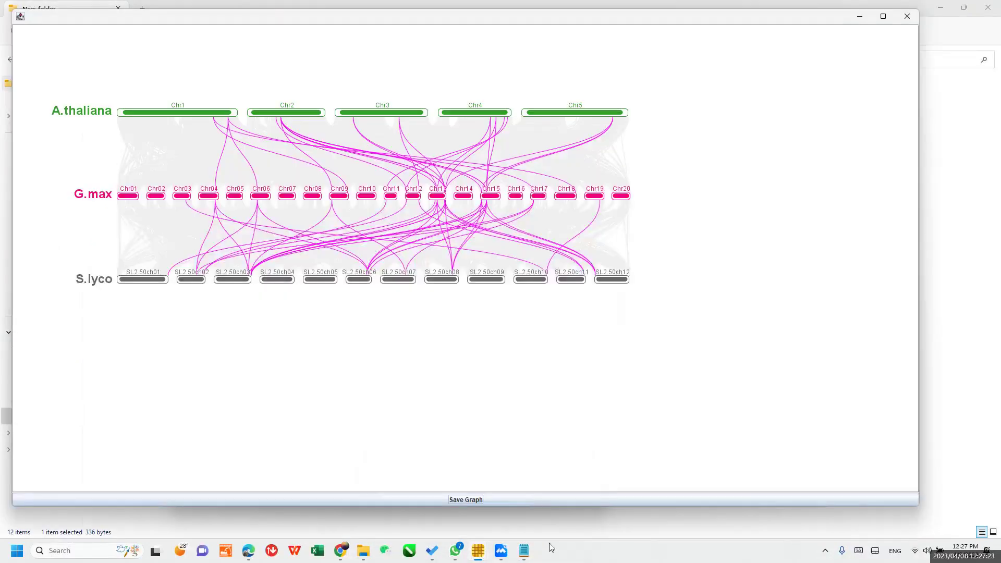
{"action": "left_click", "coordinate": [524, 553]}
{"action": "left_click_drag", "start_coordinate": [380, 82], "coordinate": [641, 77]}
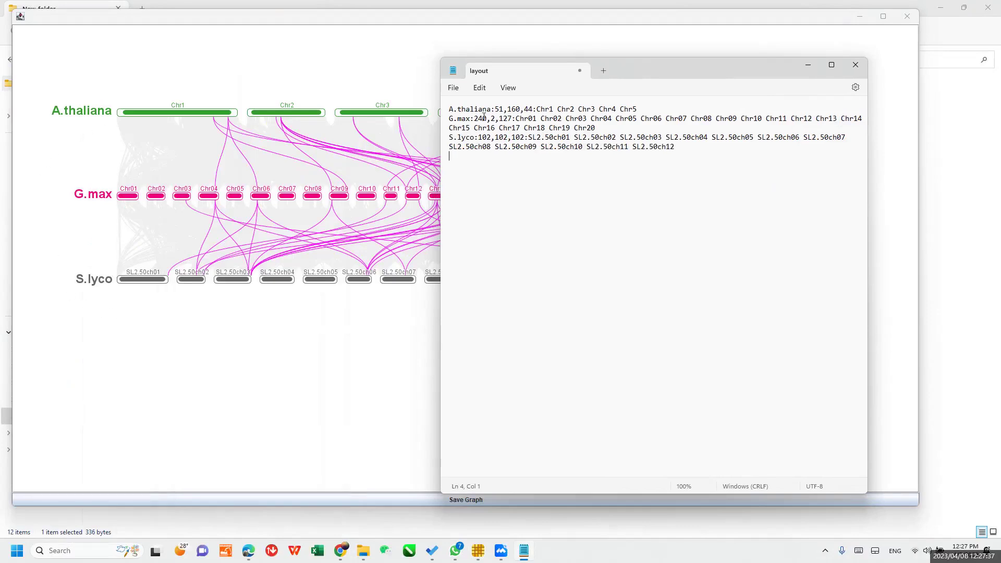
{"action": "left_click_drag", "start_coordinate": [596, 128], "coordinate": [451, 125]}
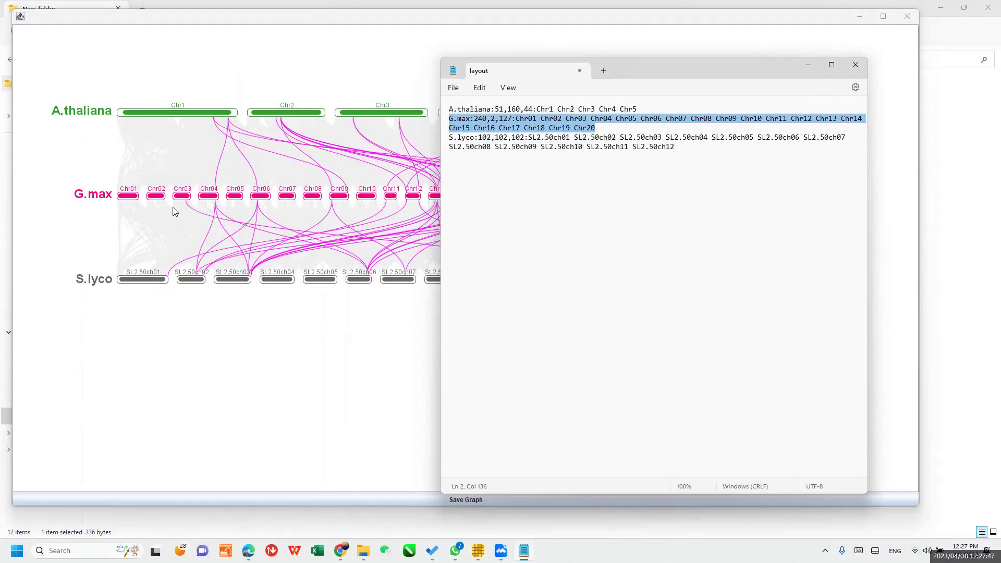
{"action": "left_click", "coordinate": [855, 70]}
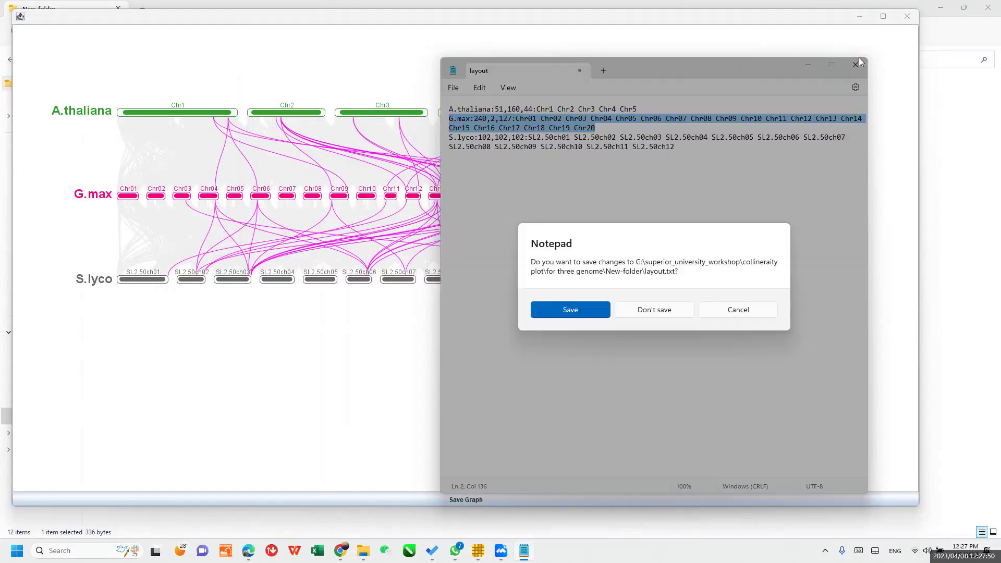
{"action": "left_click", "coordinate": [655, 311]}
{"action": "left_click", "coordinate": [905, 18]}
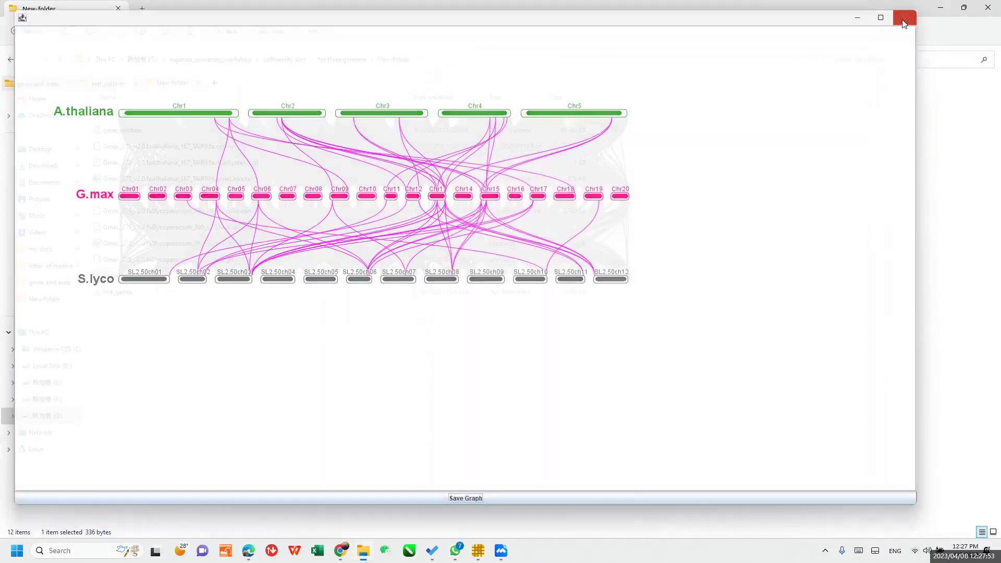
Return to TBtools-II, supply layout as the chromosome layout and gene_position as the gene position info, and close both content previews
{"action": "left_click", "coordinate": [479, 550]}
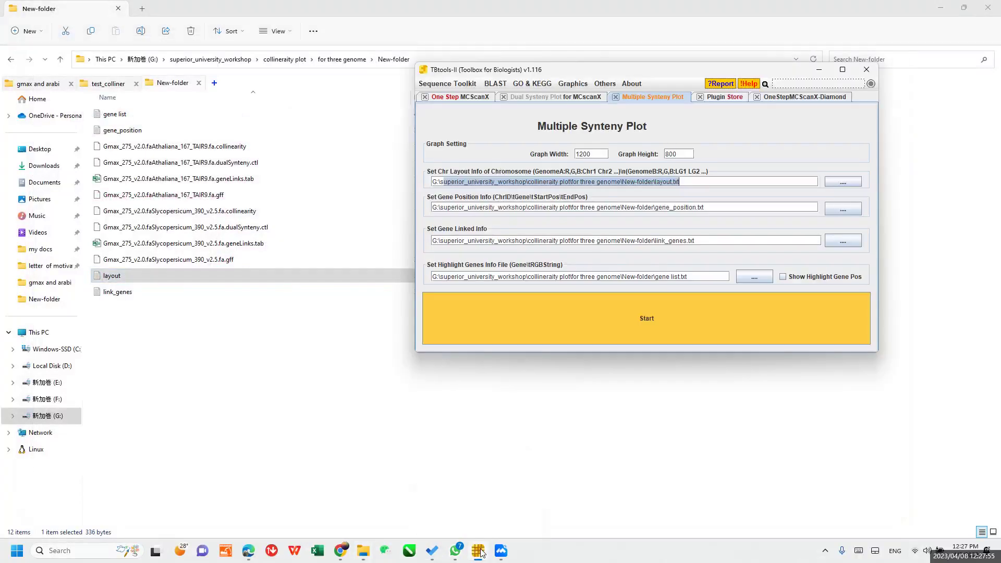
{"action": "left_click_drag", "start_coordinate": [128, 278], "coordinate": [496, 180]}
{"action": "right_click", "coordinate": [496, 180]}
{"action": "left_click", "coordinate": [508, 191]}
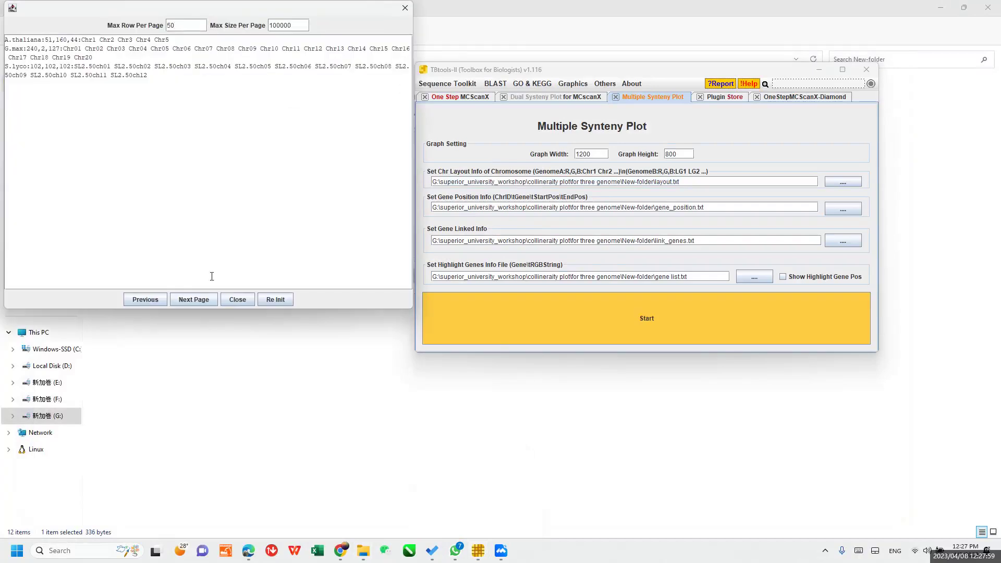
{"action": "left_click", "coordinate": [237, 299]}
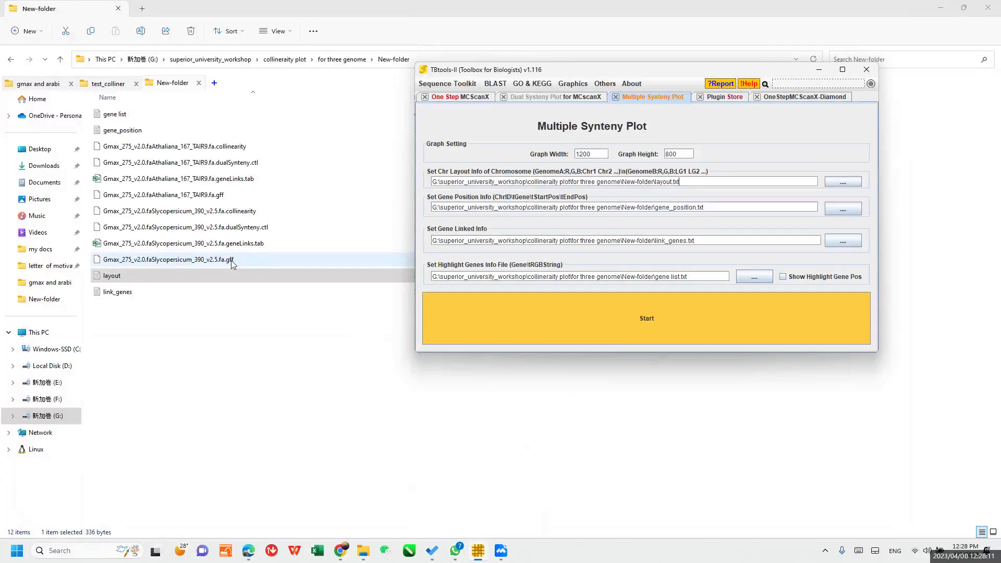
{"action": "left_click_drag", "start_coordinate": [118, 131], "coordinate": [535, 209]}
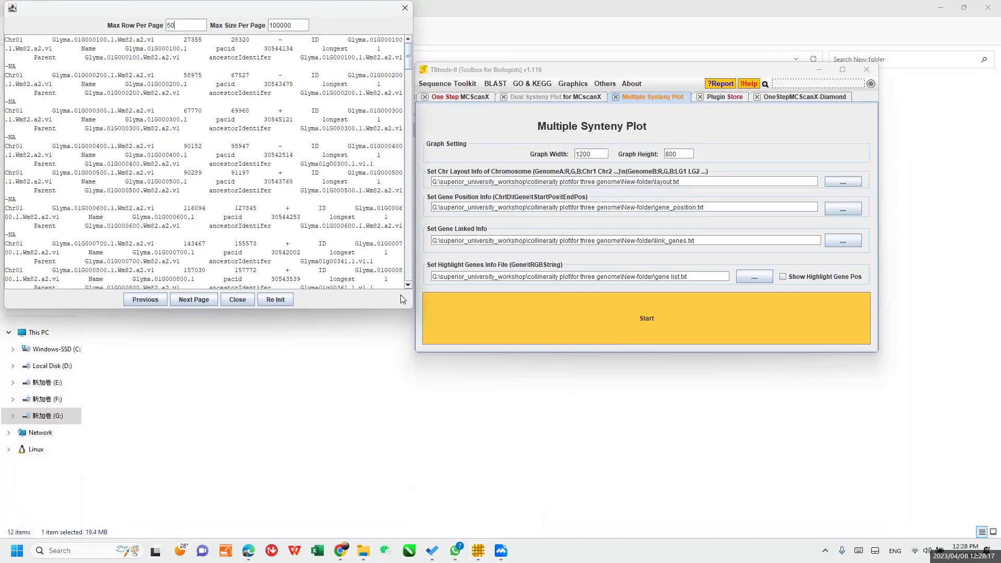
{"action": "left_click", "coordinate": [236, 301]}
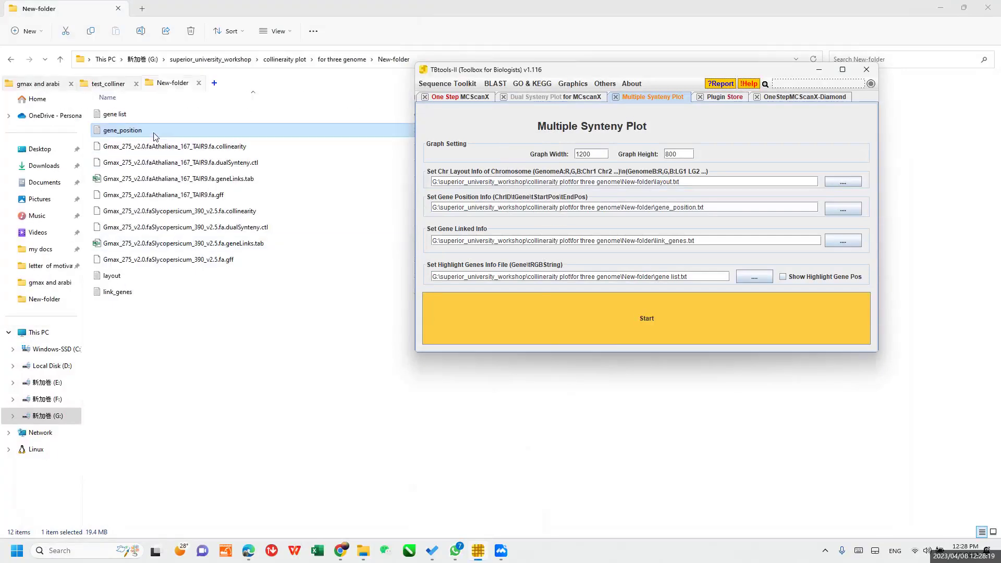
Open gene_position in EmEditor, examine the gene position rows through to the SL2.50 chromosomes, and close it
{"action": "right_click", "coordinate": [132, 133]}
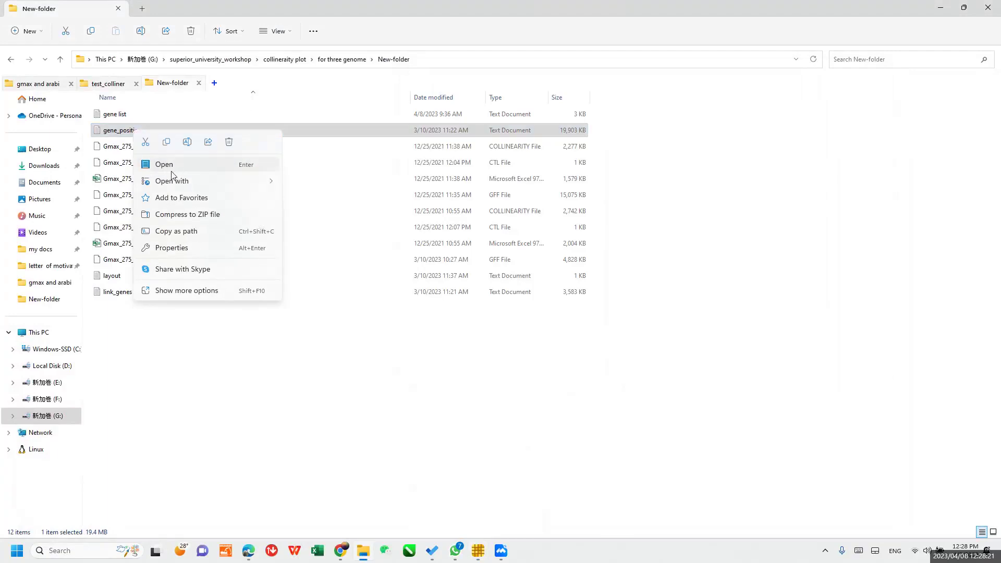
{"action": "mouse_move", "coordinate": [174, 180]}
{"action": "left_click", "coordinate": [293, 185]}
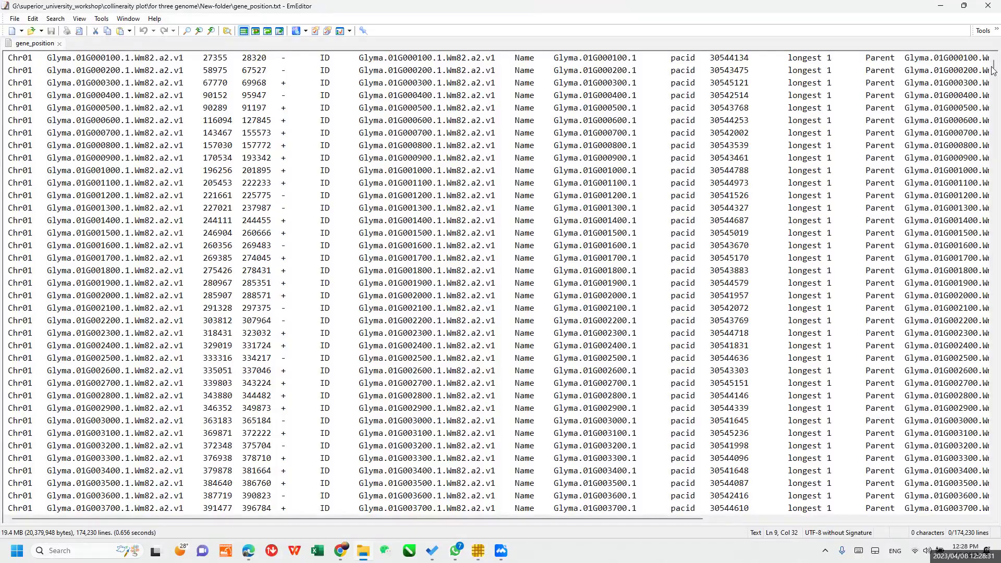
{"action": "left_click_drag", "start_coordinate": [995, 67], "coordinate": [990, 273]}
{"action": "left_click_drag", "start_coordinate": [989, 312], "coordinate": [999, 450]}
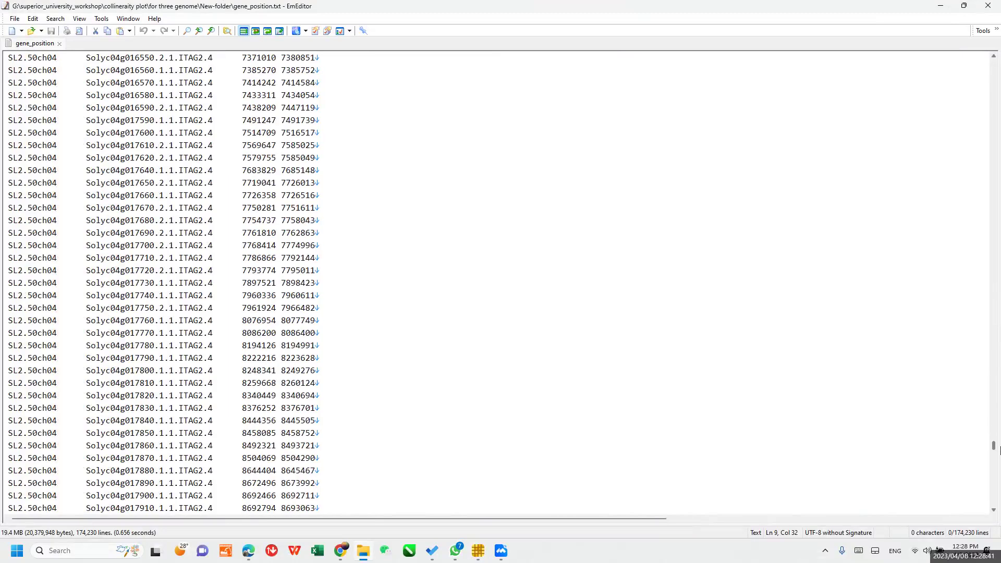
{"action": "left_click", "coordinate": [988, 8]}
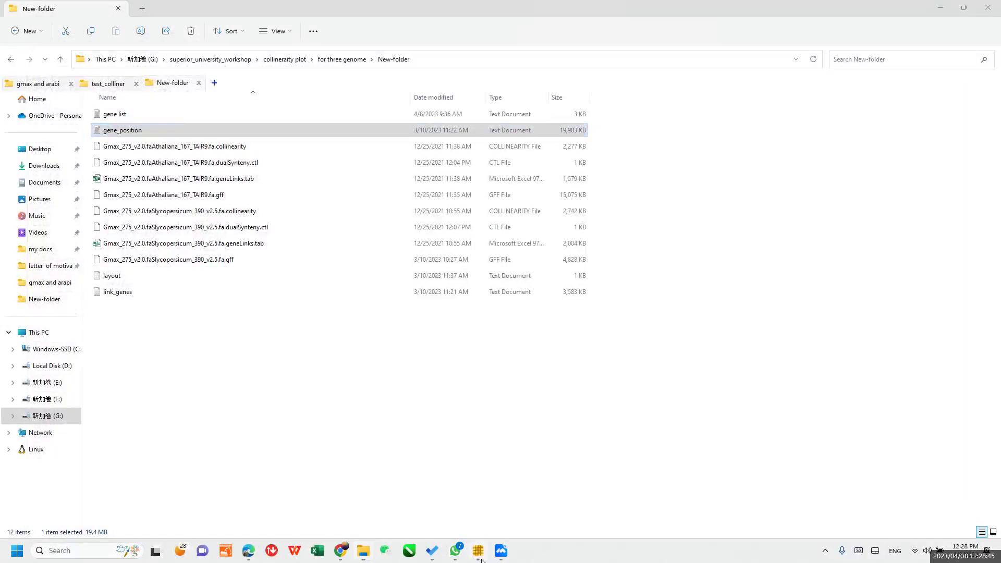
Open link_genes from New-folder, examine its linked gene pairs, close the file, and return to Multiple Synteny Plot in TBtools-II
{"action": "left_click", "coordinate": [478, 554]}
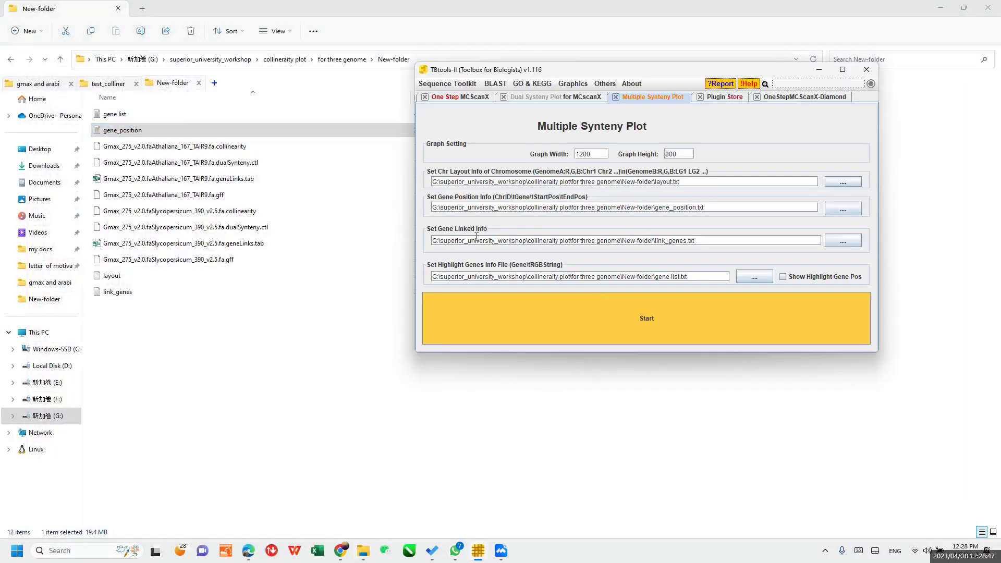
{"action": "double_click", "coordinate": [116, 295]}
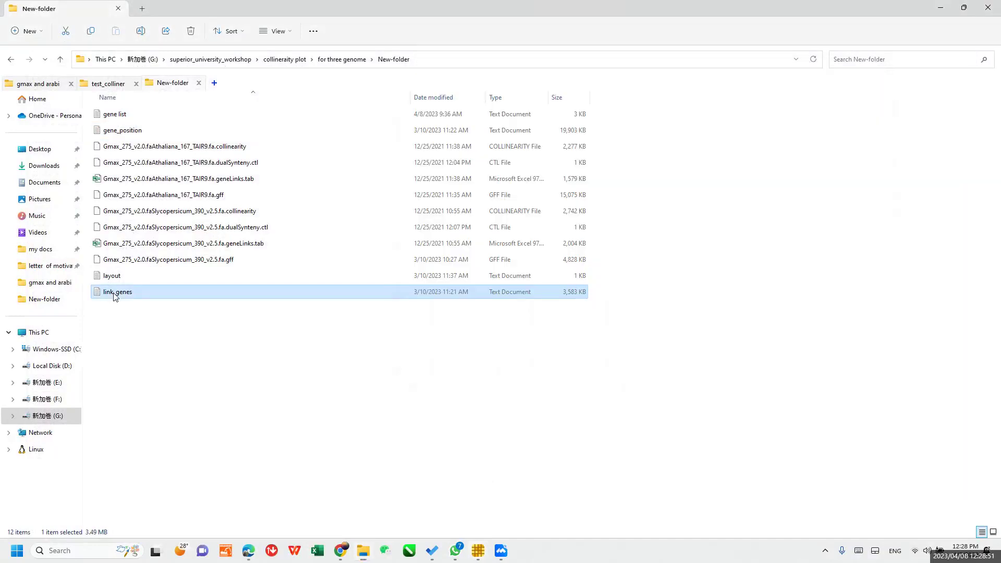
{"action": "scroll", "coordinate": [631, 271], "scroll_direction": "down", "scroll_amount": 15}
{"action": "scroll", "coordinate": [618, 288], "scroll_direction": "down", "scroll_amount": 12}
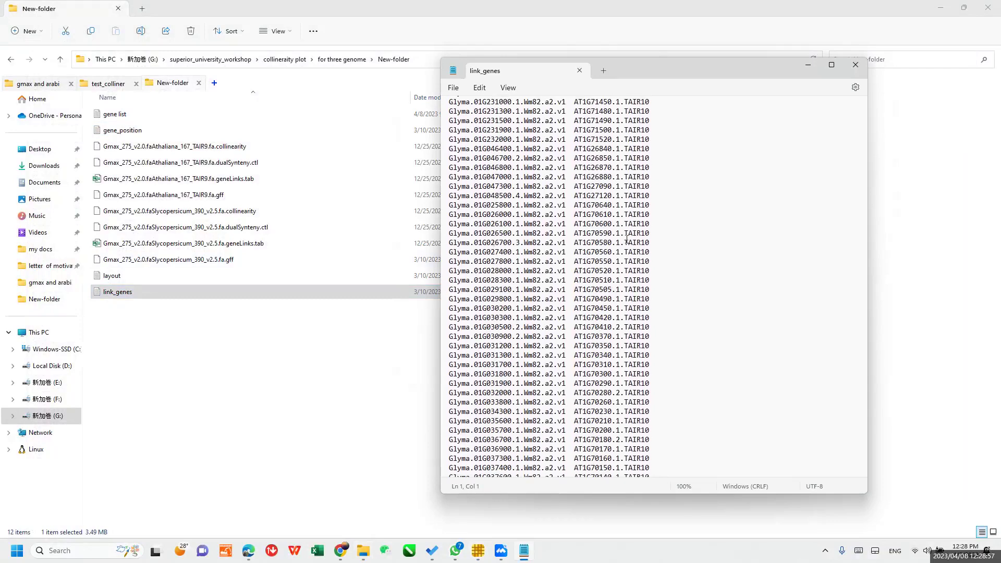
{"action": "left_click_drag", "start_coordinate": [864, 115], "coordinate": [878, 315]}
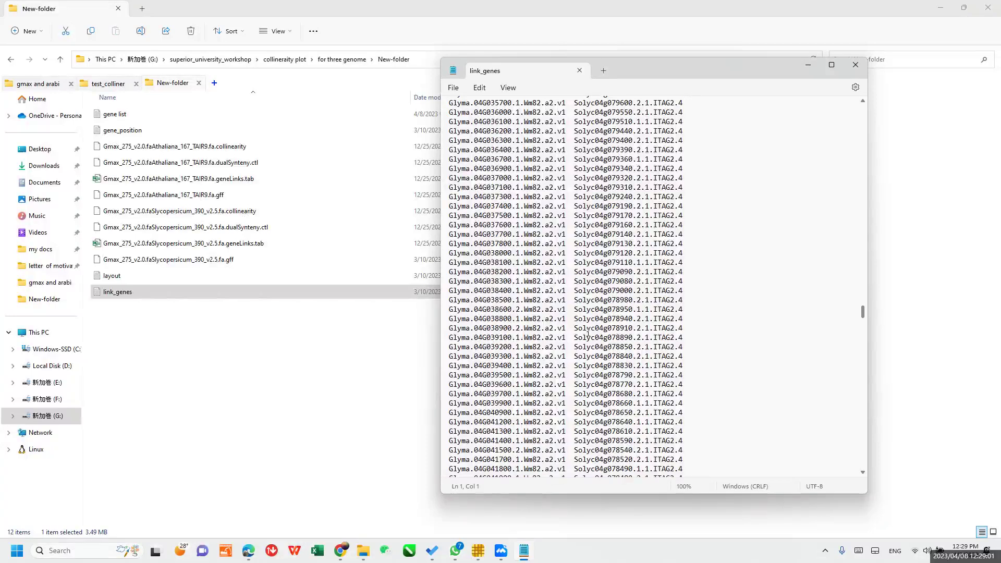
{"action": "left_click", "coordinate": [623, 309]}
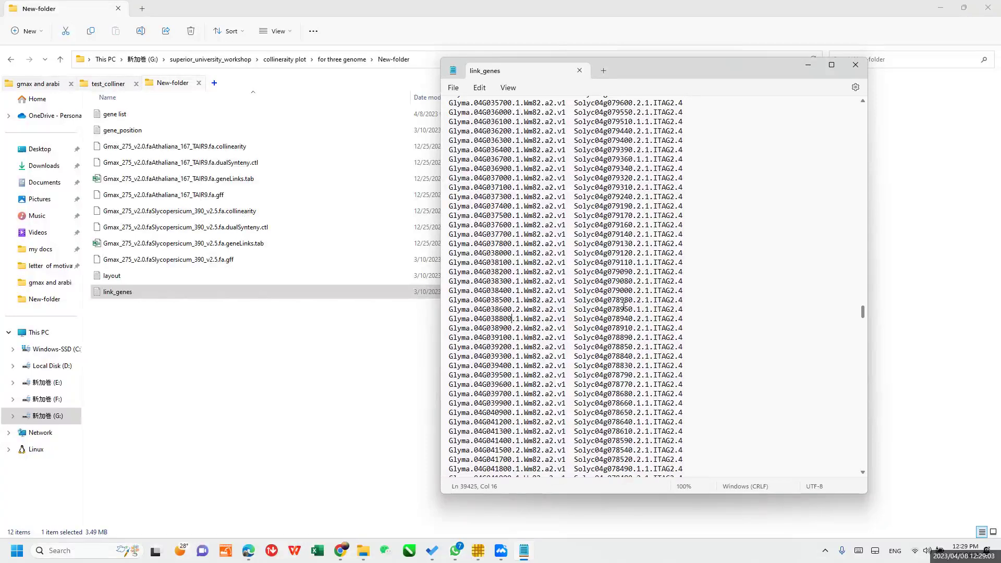
{"action": "left_click", "coordinate": [856, 66]}
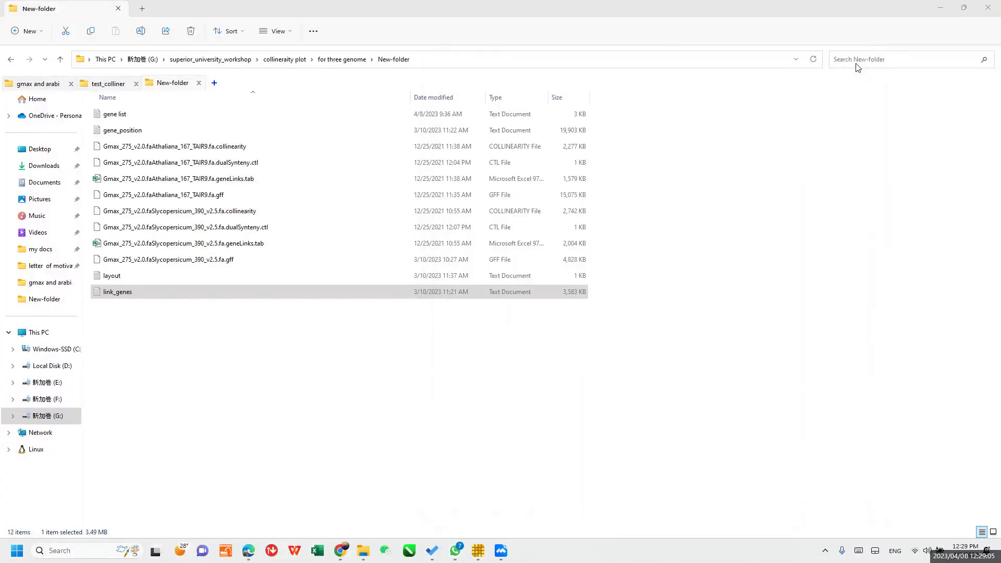
{"action": "left_click", "coordinate": [479, 553]}
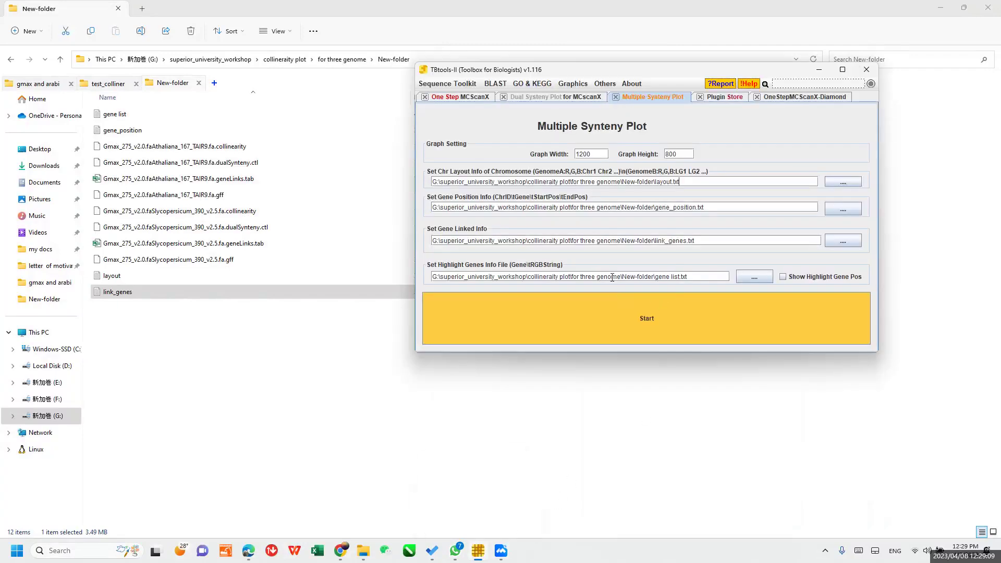
Supply link_genes as the gene linked info for the Multiple Synteny Plot and close its content preview
{"action": "left_click_drag", "start_coordinate": [105, 288], "coordinate": [614, 240]}
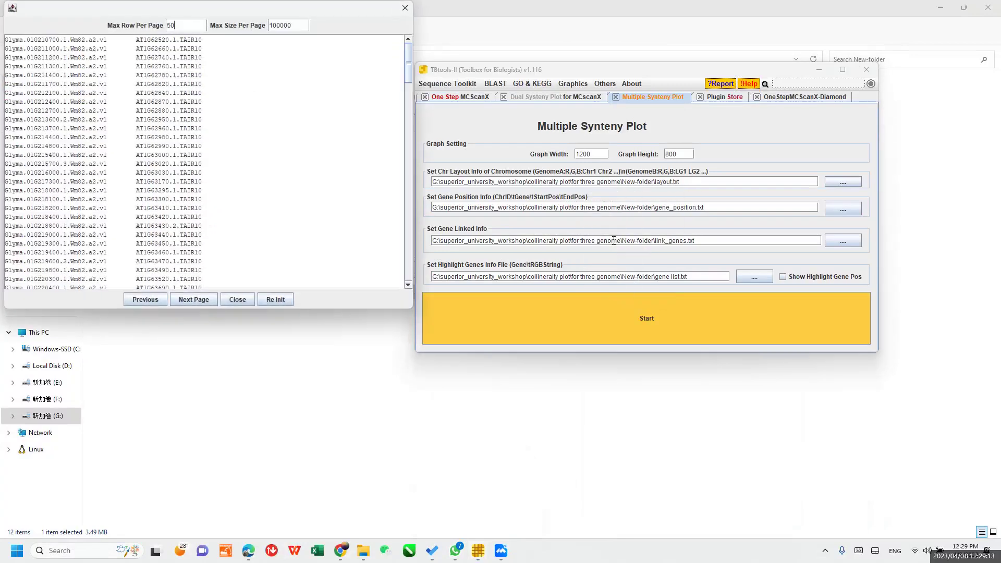
{"action": "left_click", "coordinate": [237, 299]}
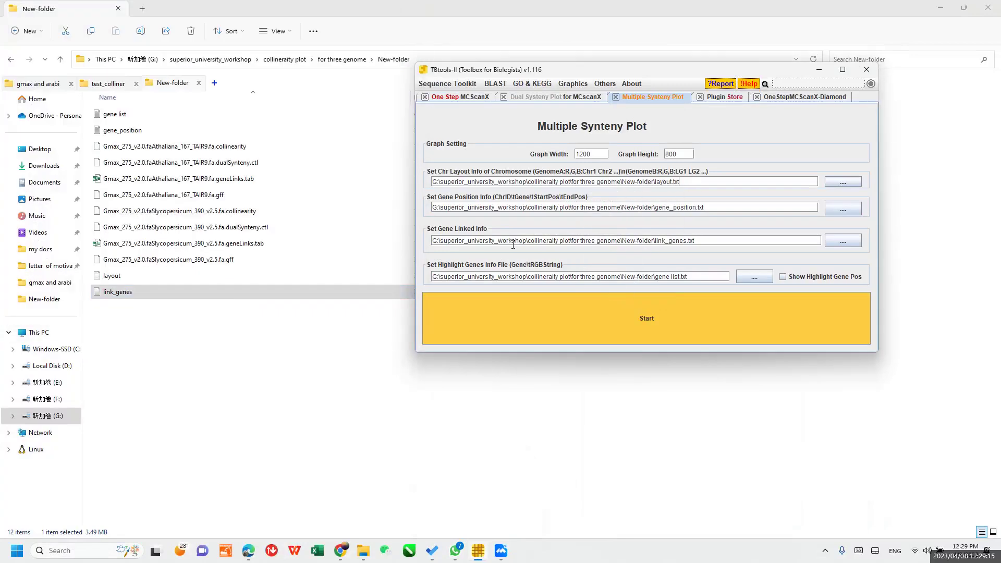
Plot the three genomes without the highlight genes file, enlarge and close the plot, and restore the gene list path
{"action": "triple_click", "coordinate": [512, 275]}
{"action": "key", "text": "ctrl+c"}
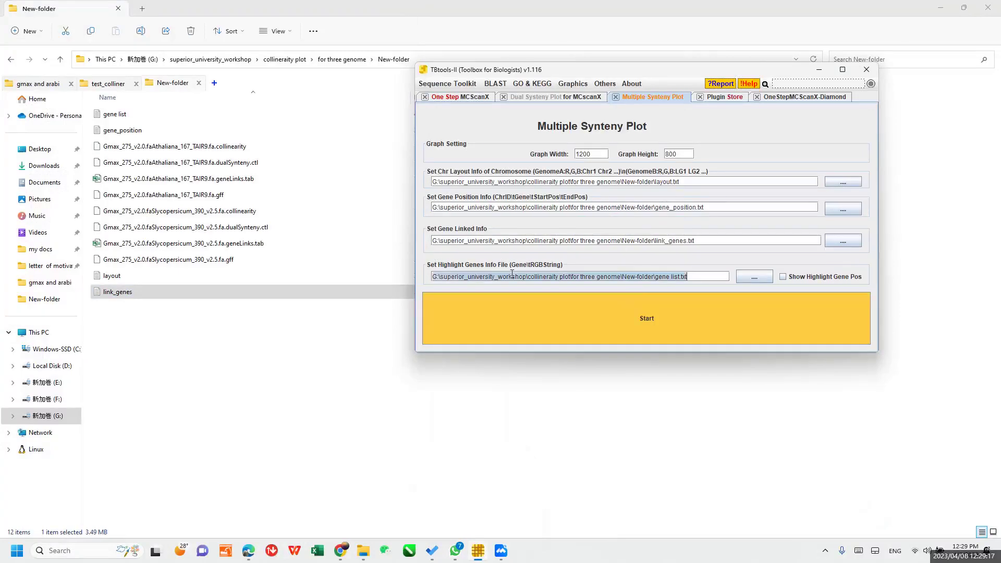
{"action": "key", "text": "BackSpace"}
{"action": "left_click", "coordinate": [568, 320]}
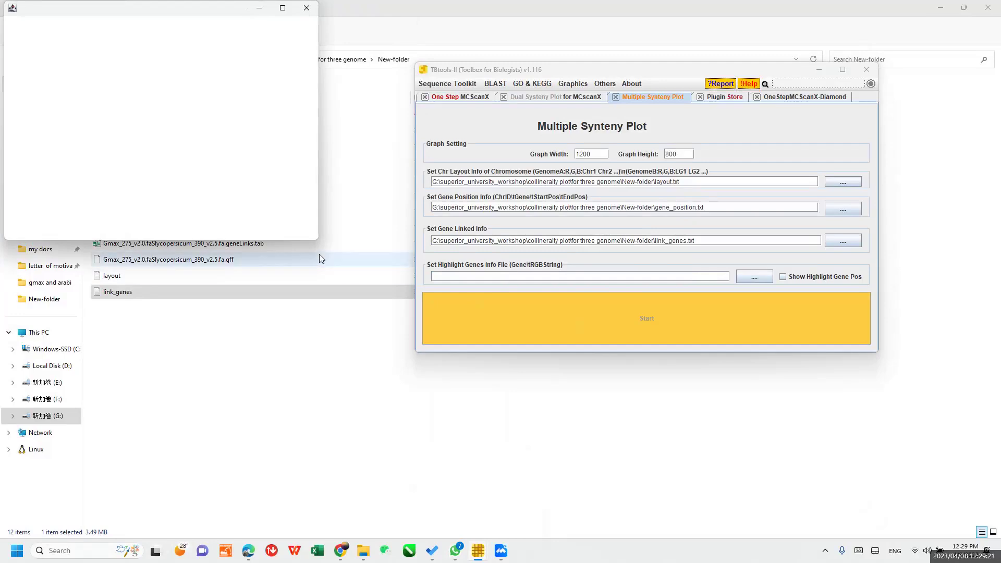
{"action": "left_click_drag", "start_coordinate": [318, 243], "coordinate": [755, 387]}
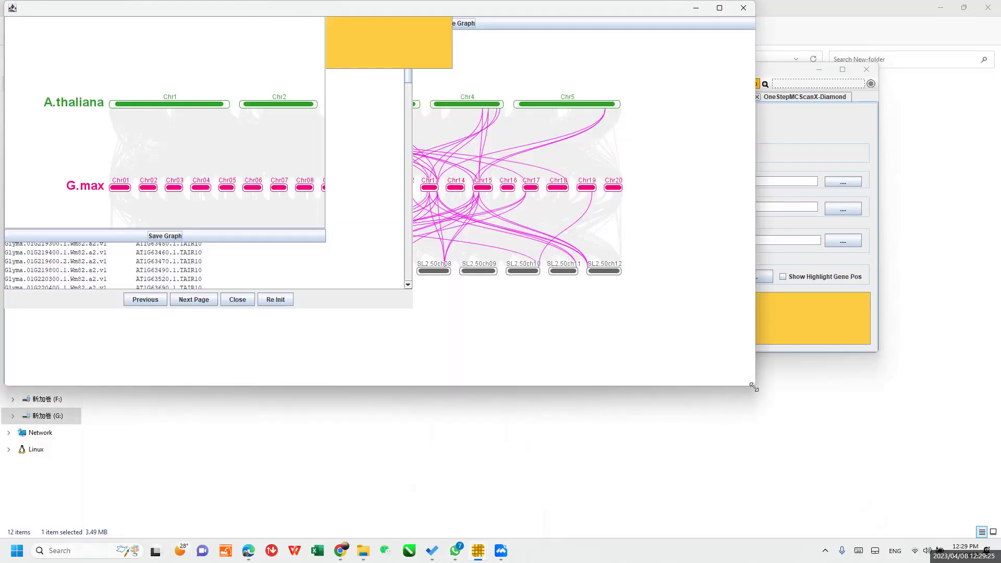
{"action": "left_click_drag", "start_coordinate": [364, 10], "coordinate": [392, 51]}
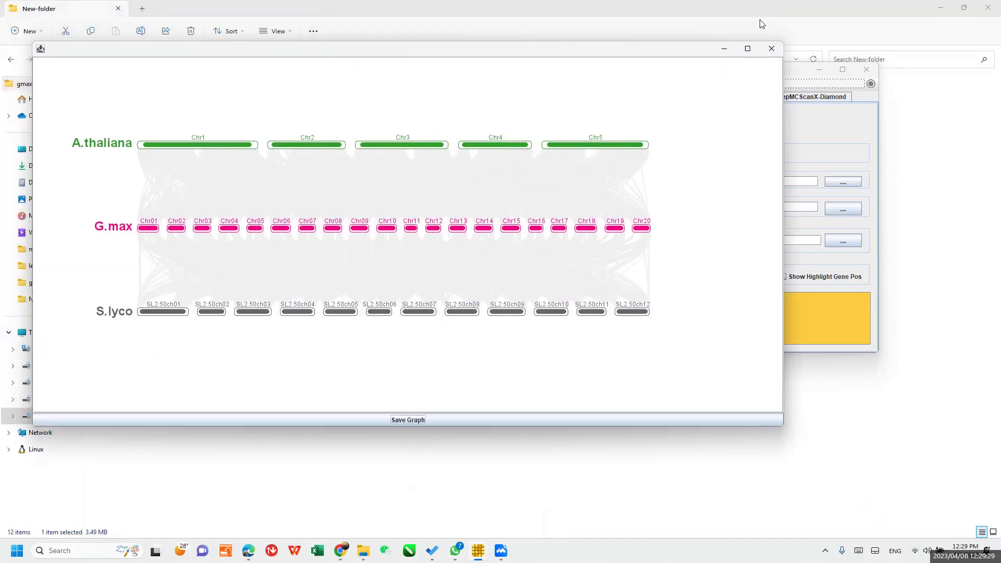
{"action": "left_click", "coordinate": [770, 50]}
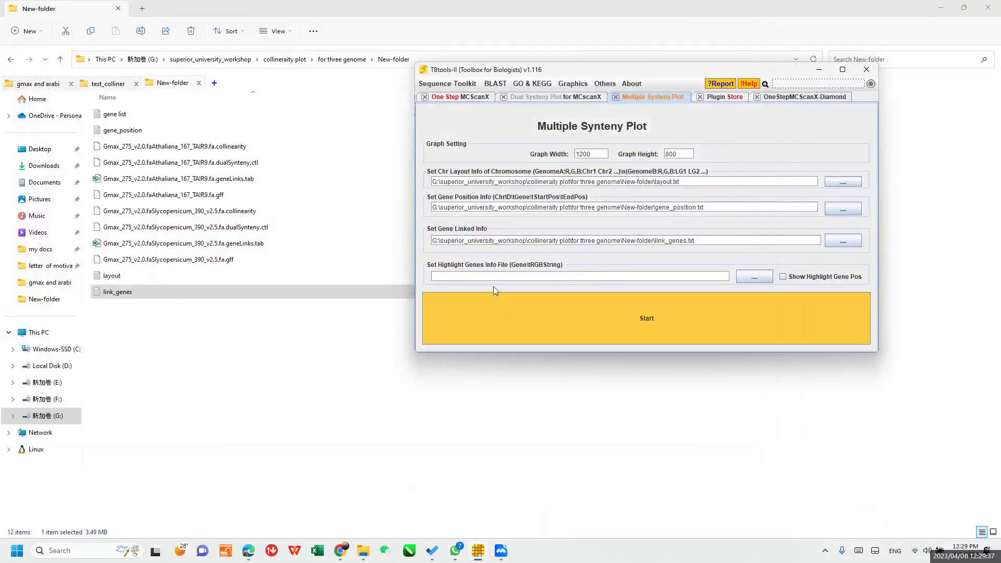
{"action": "key", "text": "ctrl+v"}
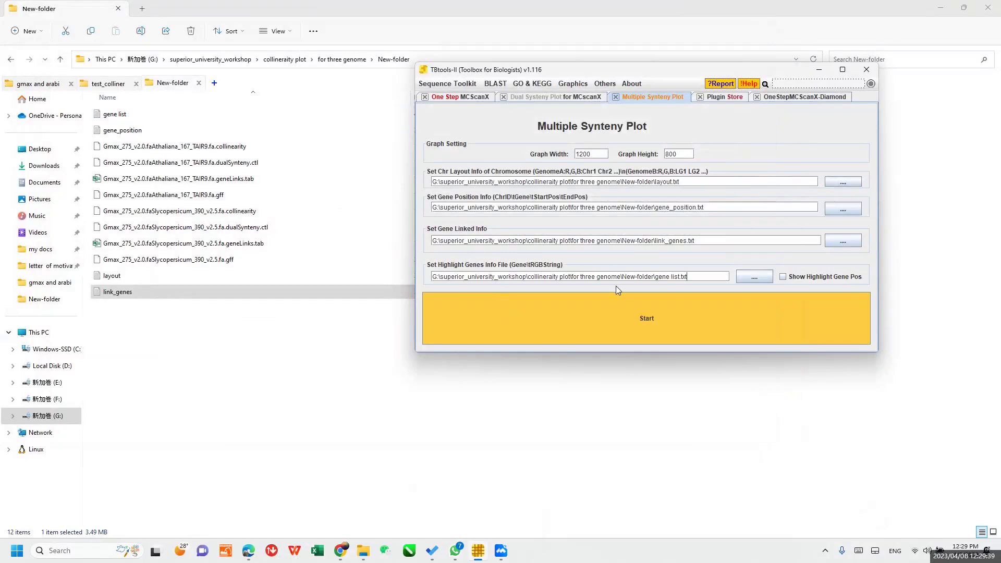
Open gene list from New-folder, examine its gene IDs and their RGB highlight values, and close the file
{"action": "left_click", "coordinate": [110, 116]}
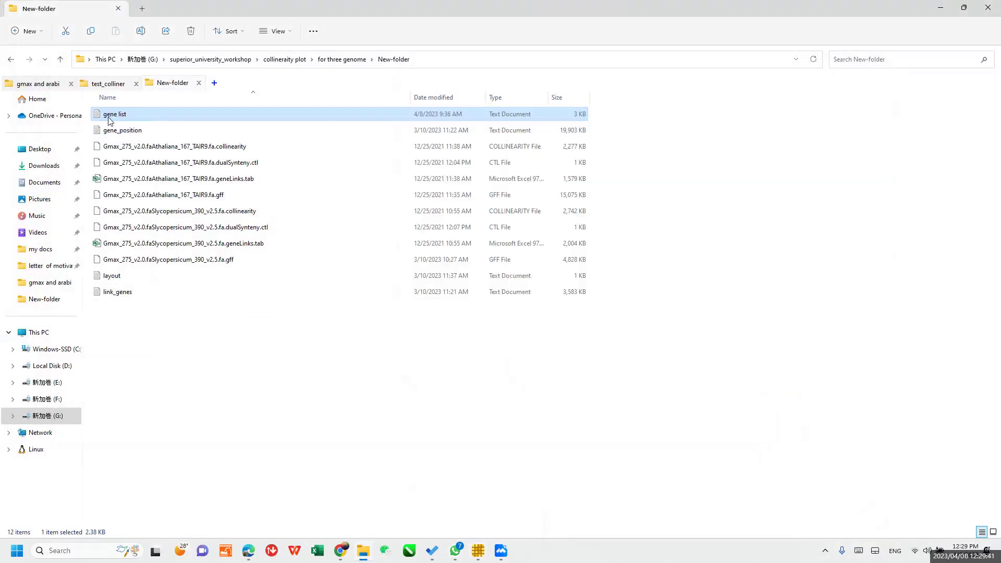
{"action": "double_click", "coordinate": [109, 119]}
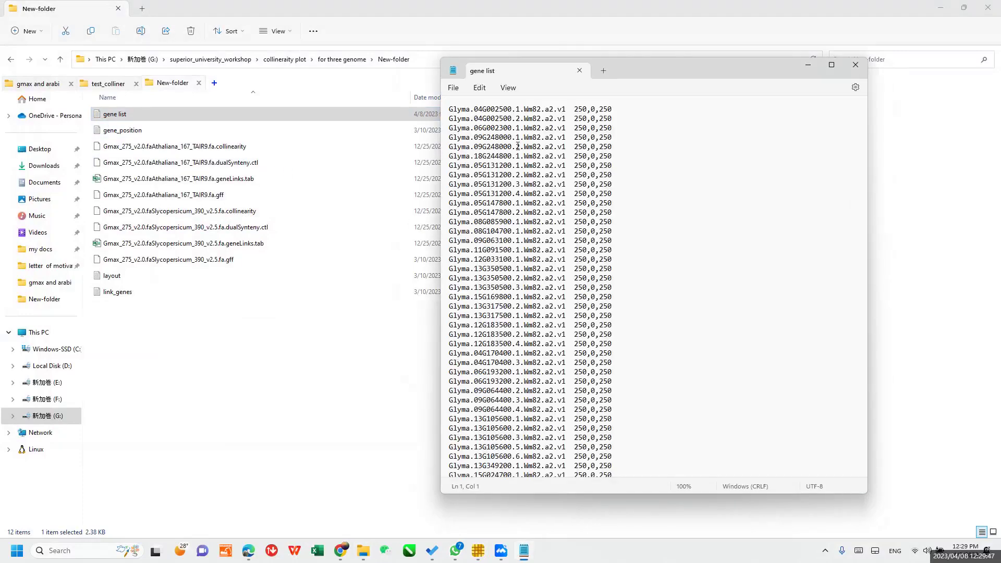
{"action": "scroll", "coordinate": [522, 314], "scroll_direction": "down", "scroll_amount": 5}
{"action": "scroll", "coordinate": [522, 313], "scroll_direction": "up", "scroll_amount": 5}
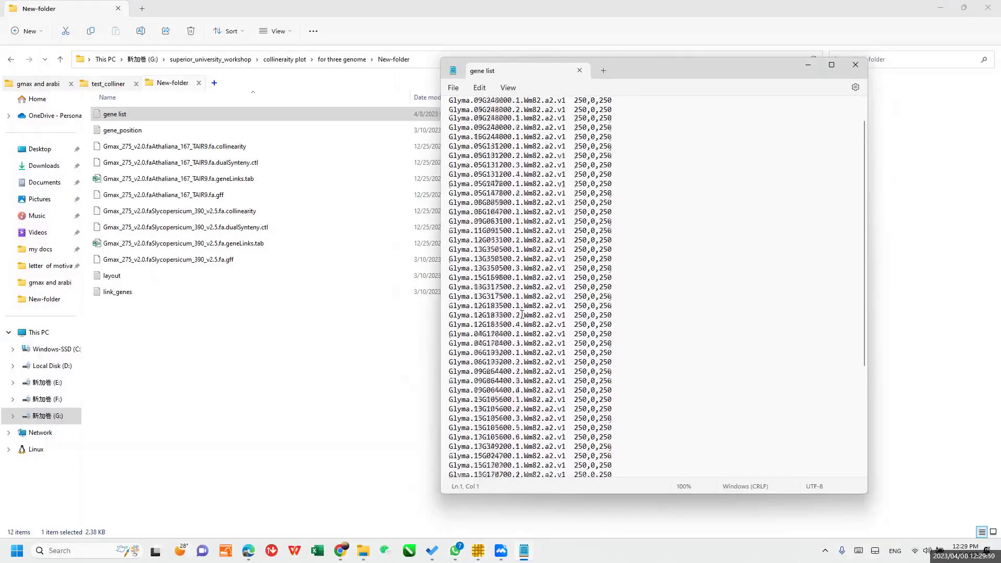
{"action": "left_click_drag", "start_coordinate": [573, 108], "coordinate": [617, 111]}
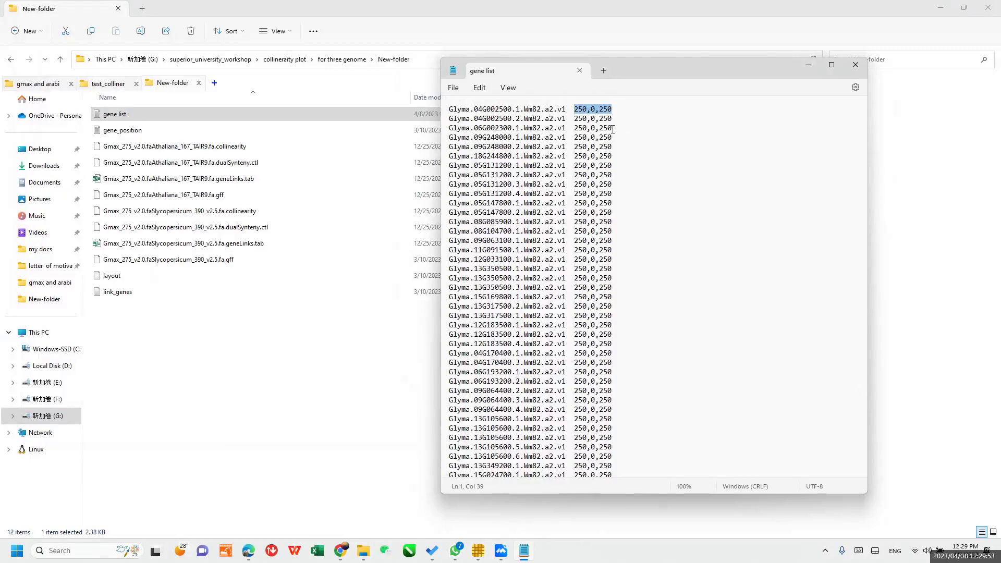
{"action": "left_click", "coordinate": [856, 65]}
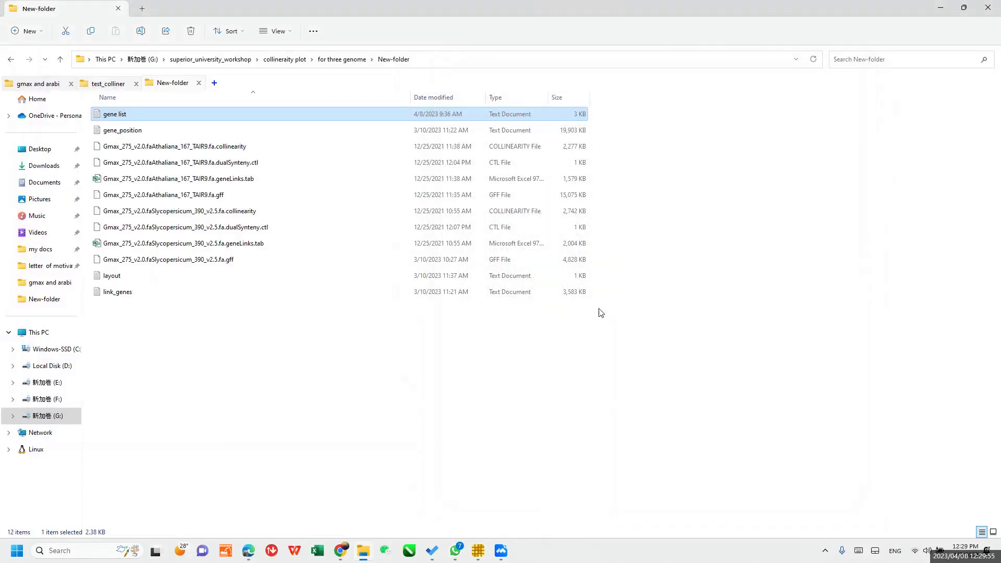
Return to TBtools-II, generate the three-genome synteny plot with the gene list highlighted, and enlarge the plot window
{"action": "left_click", "coordinate": [499, 551]}
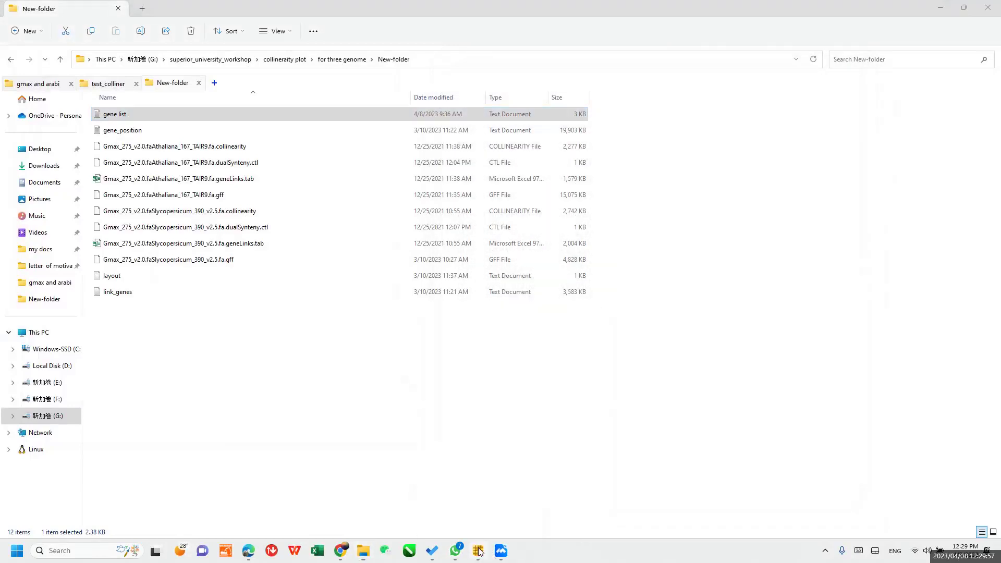
{"action": "left_click", "coordinate": [646, 312]}
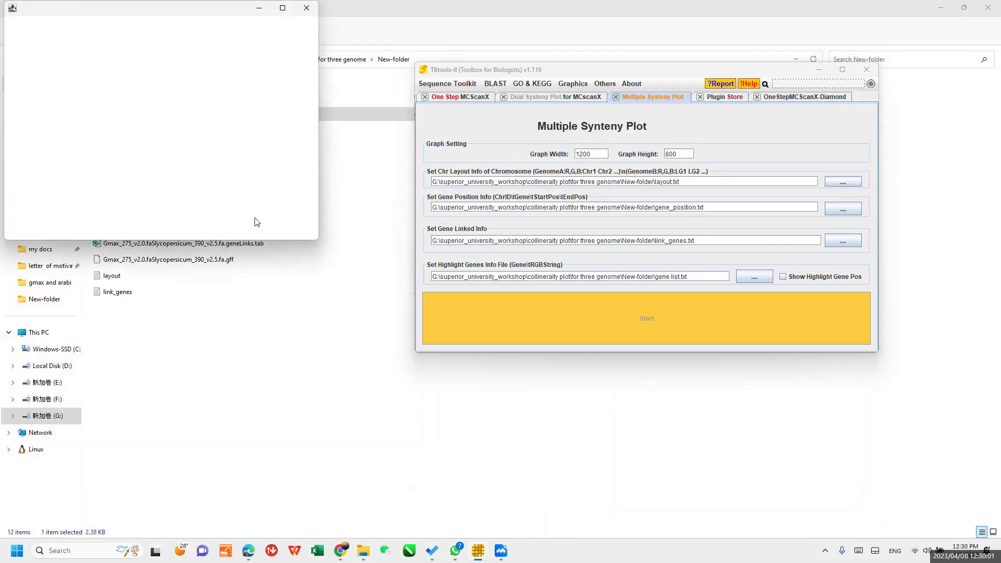
{"action": "left_click_drag", "start_coordinate": [318, 239], "coordinate": [803, 464]}
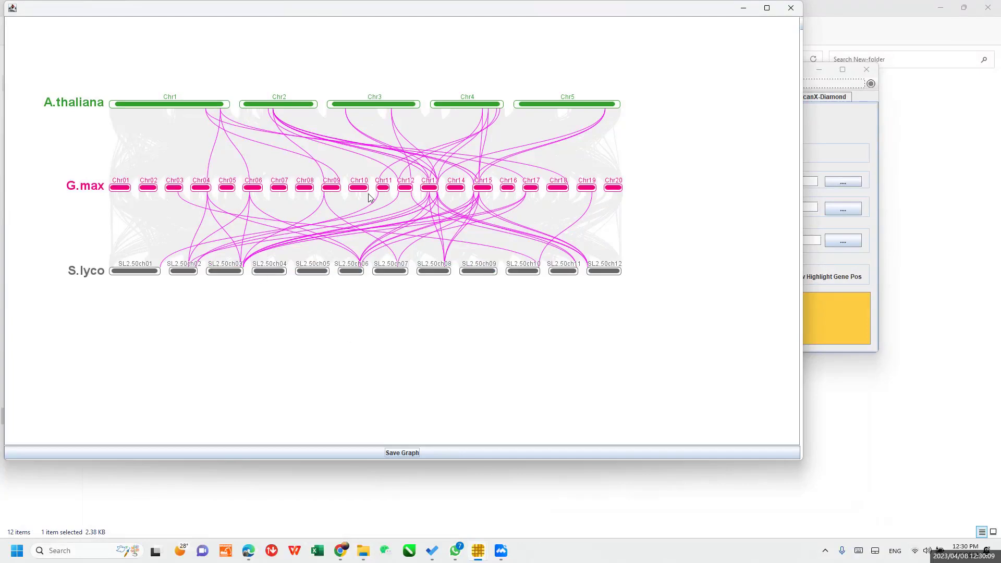
Examine the image formats offered for saving the highlighted synteny plot, cancel saving, and close the plot
{"action": "left_click", "coordinate": [386, 453]}
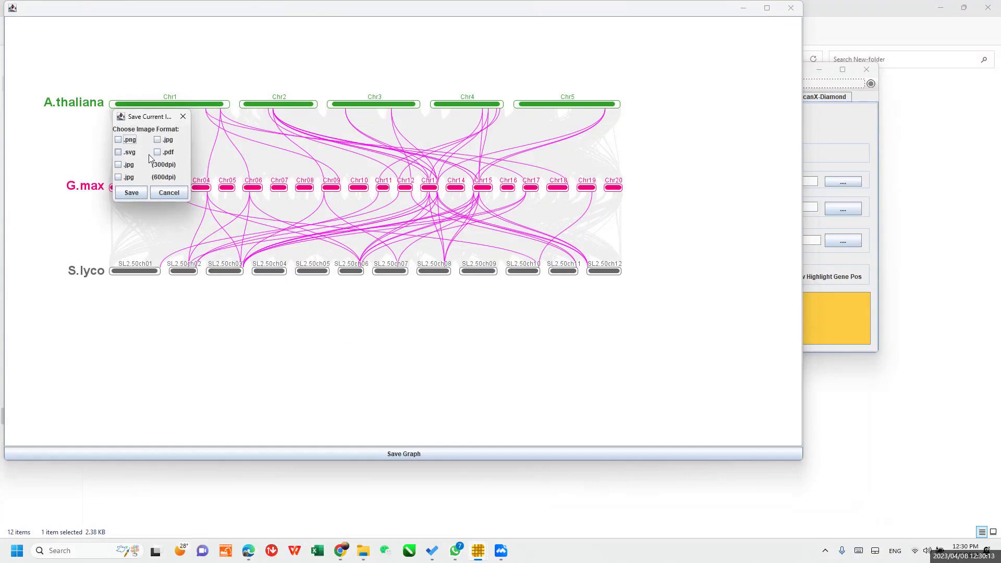
{"action": "left_click", "coordinate": [167, 192]}
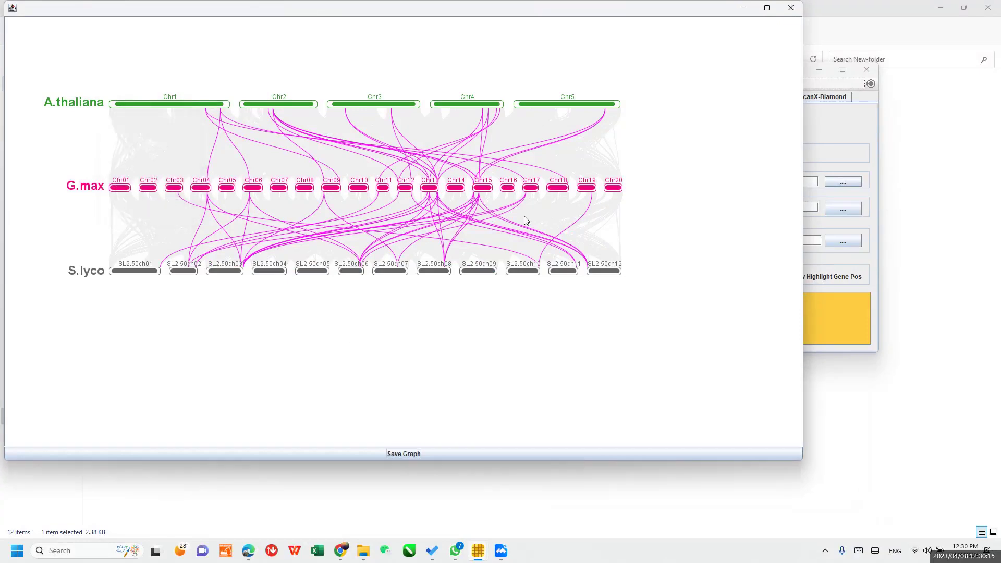
{"action": "left_click", "coordinate": [791, 7]}
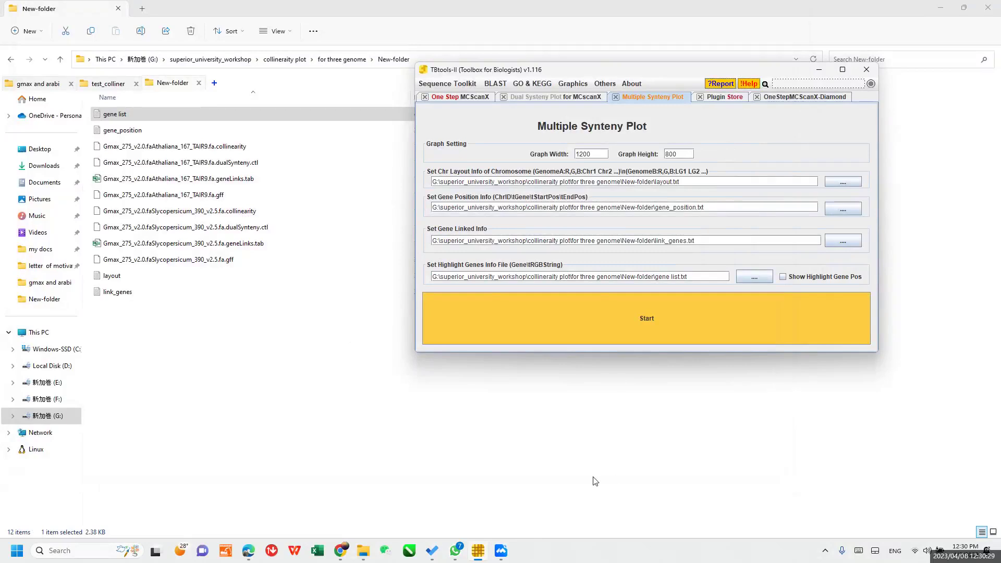
{"action": "mouse_move", "coordinate": [510, 553]}
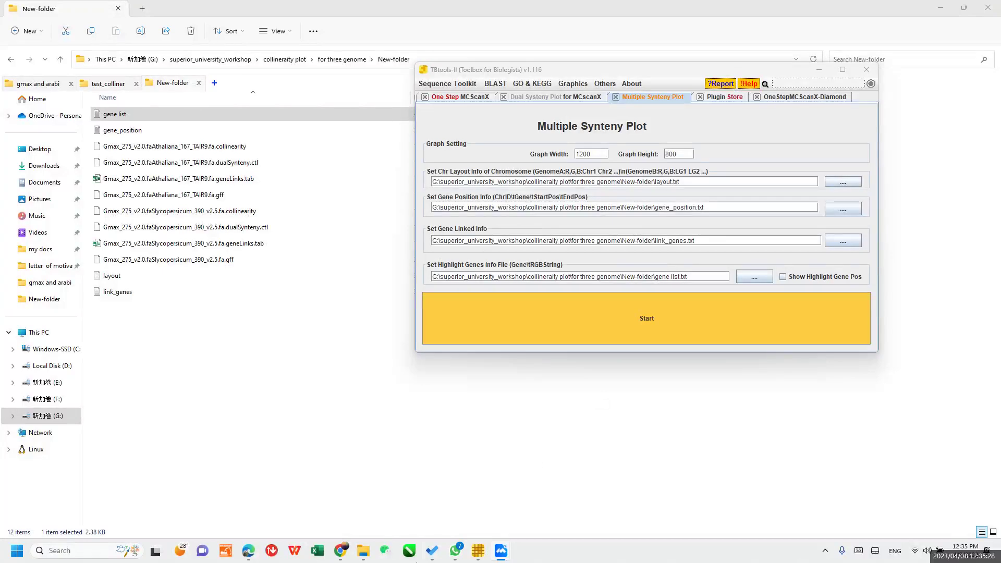
{"action": "mouse_move", "coordinate": [474, 561]}
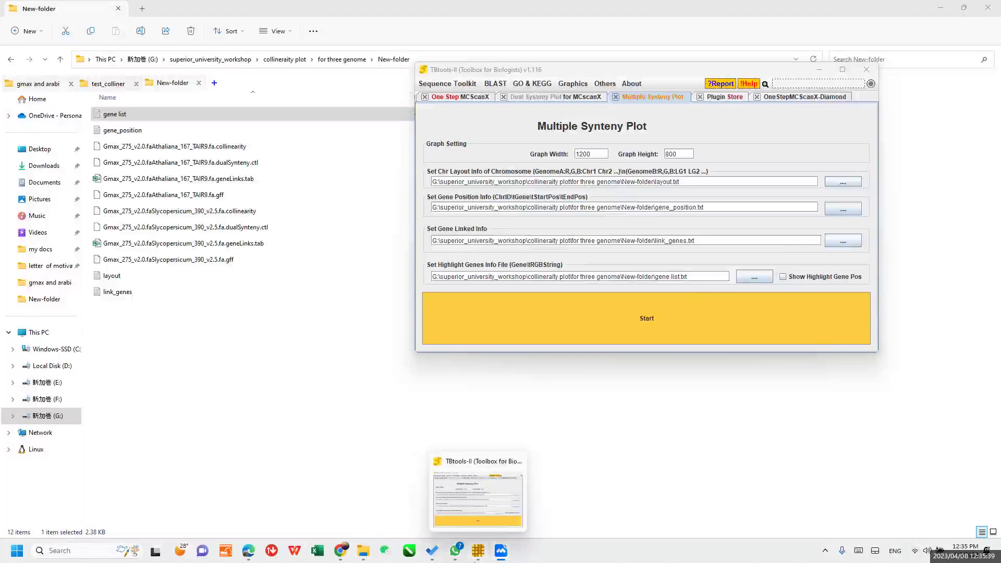
{"action": "left_click", "coordinate": [719, 179]}
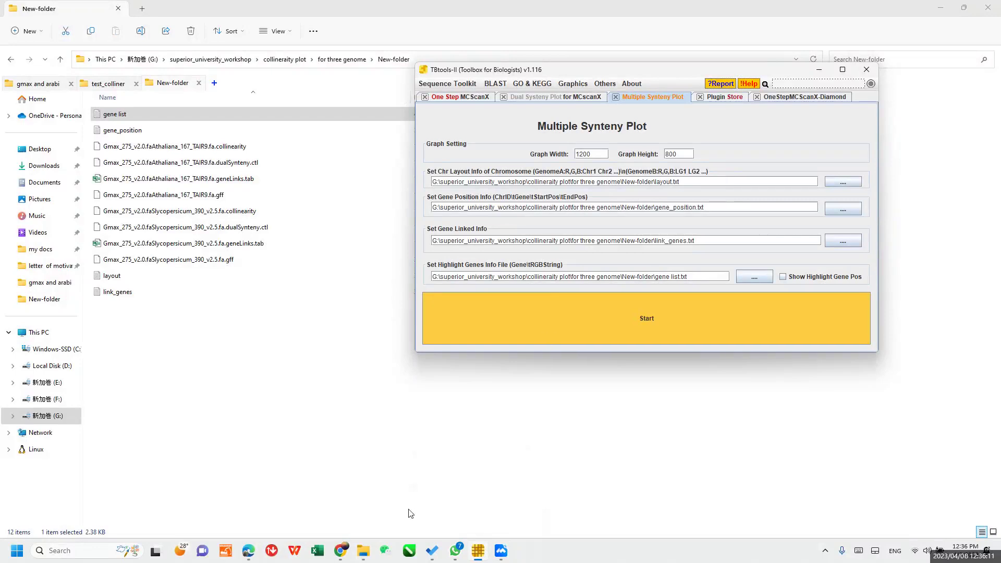
{"action": "left_click", "coordinate": [347, 552]}
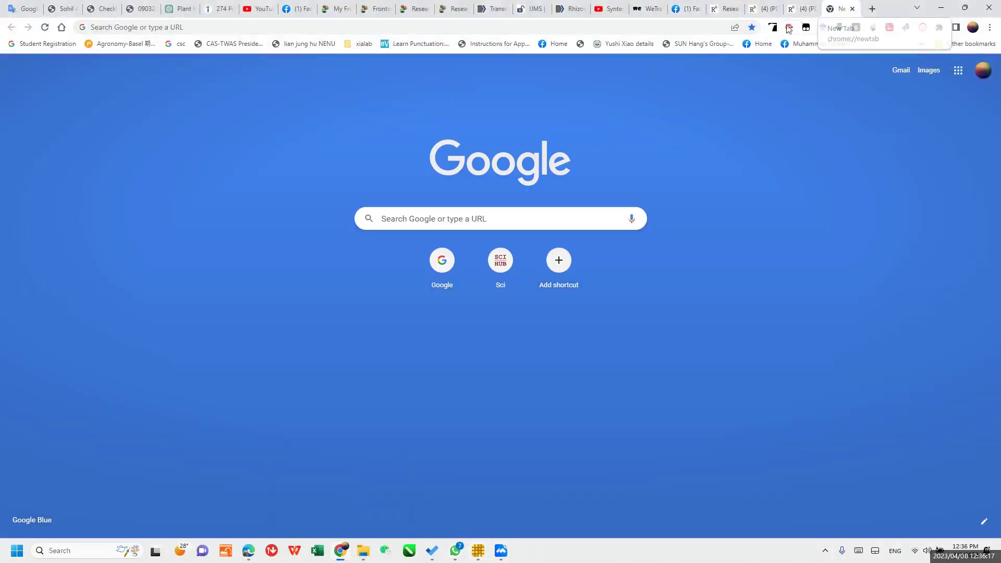
{"action": "left_click", "coordinate": [940, 7]}
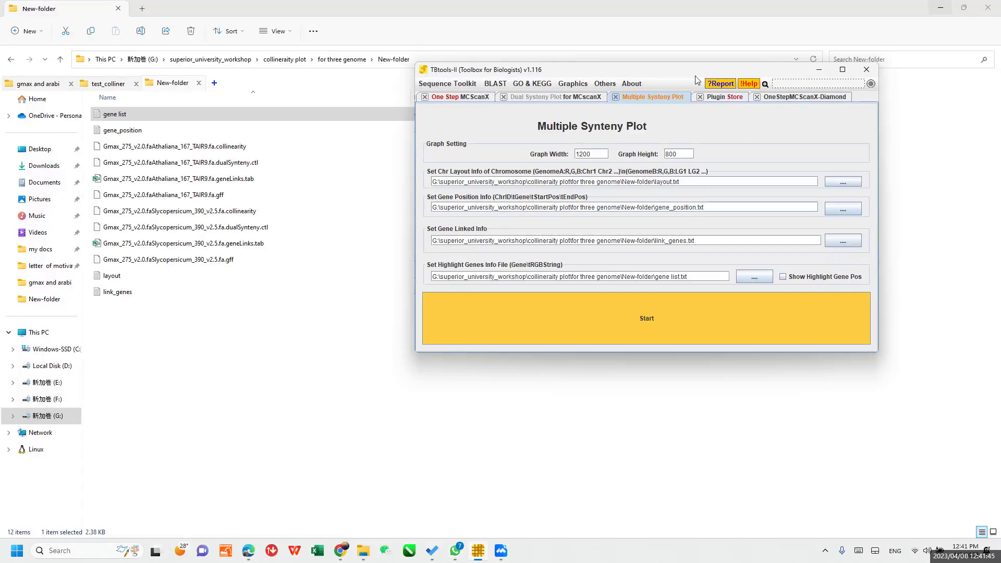
{"action": "left_click_drag", "start_coordinate": [681, 74], "coordinate": [558, 86]}
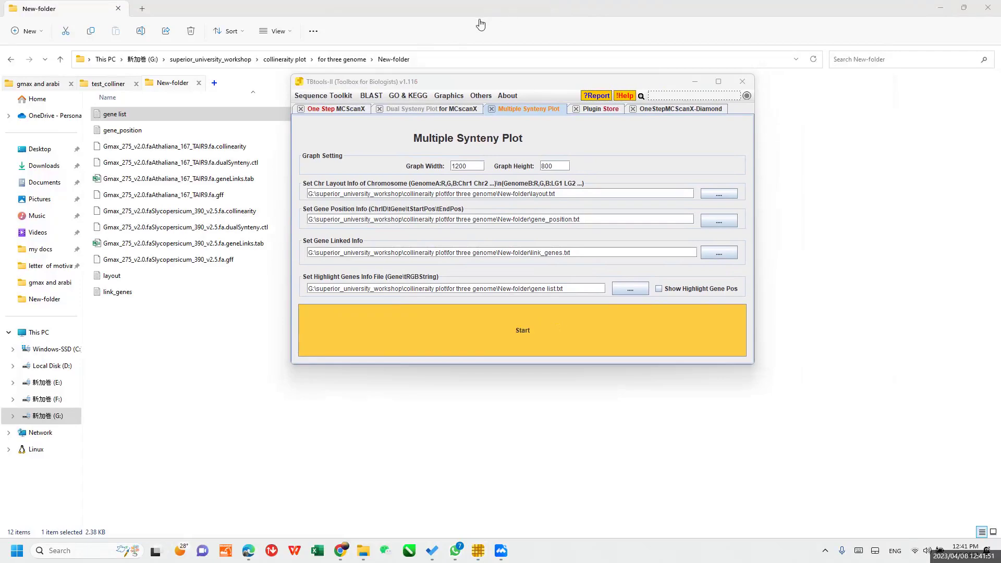
{"action": "left_click", "coordinate": [428, 35]}
{"action": "left_click", "coordinate": [428, 35]}
{"action": "left_click_drag", "start_coordinate": [510, 84], "coordinate": [497, 128]}
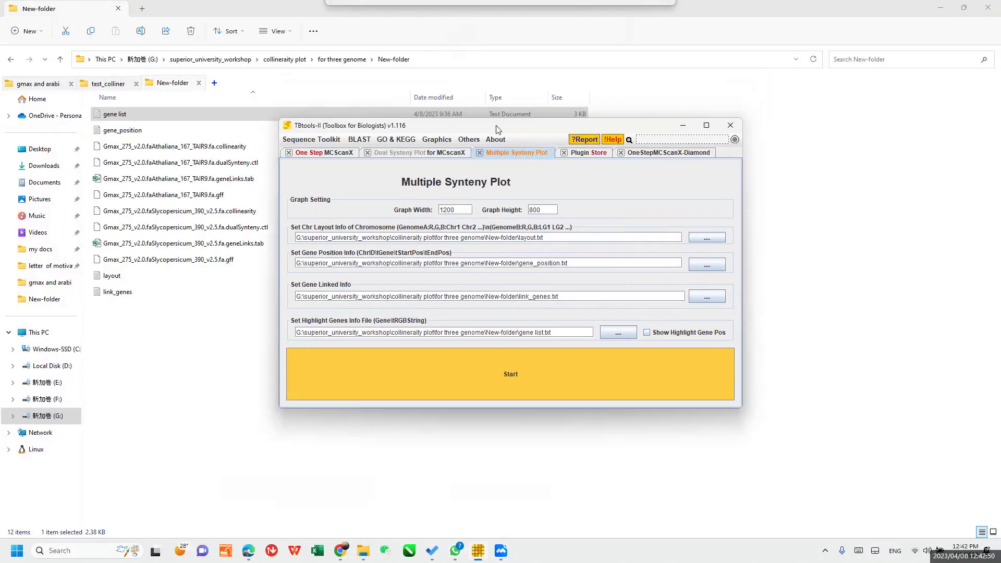
Look into the test_colliner folder, return to New-folder, and go up to the collineraity plot folder
{"action": "left_click", "coordinate": [118, 87]}
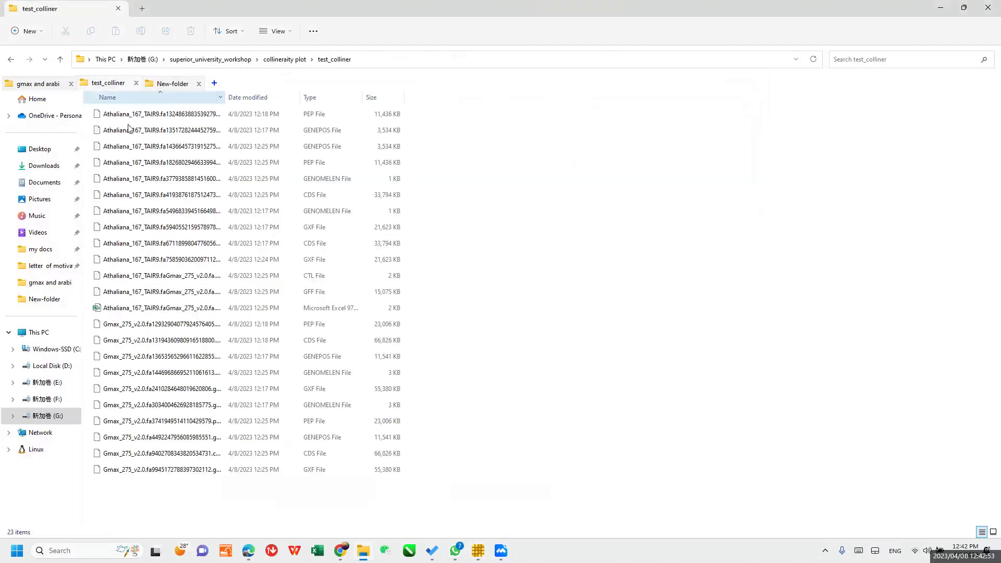
{"action": "left_click", "coordinate": [172, 84]}
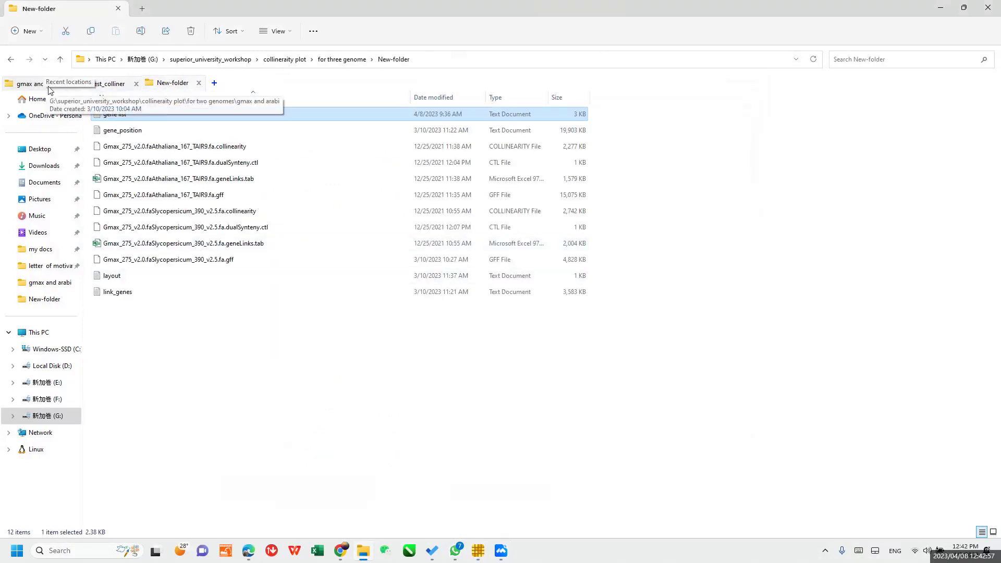
{"action": "left_click", "coordinate": [61, 60]}
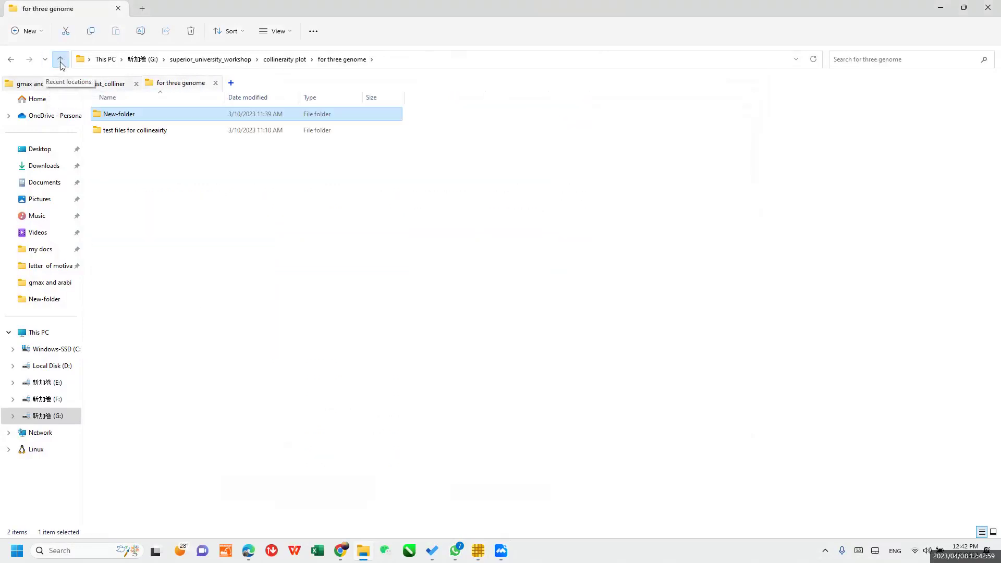
{"action": "left_click", "coordinate": [61, 62]}
Open Athaliana_167_TAIR9 in EmEditor, examine the chromosome header and genome sequence, and close the file
{"action": "left_click", "coordinate": [140, 167]}
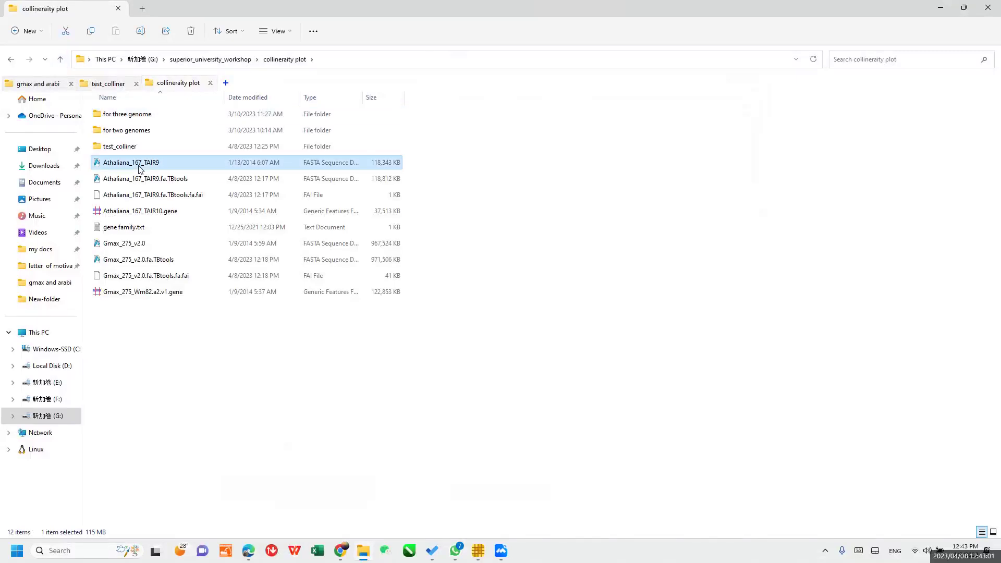
{"action": "right_click", "coordinate": [139, 167]}
{"action": "mouse_move", "coordinate": [261, 219]}
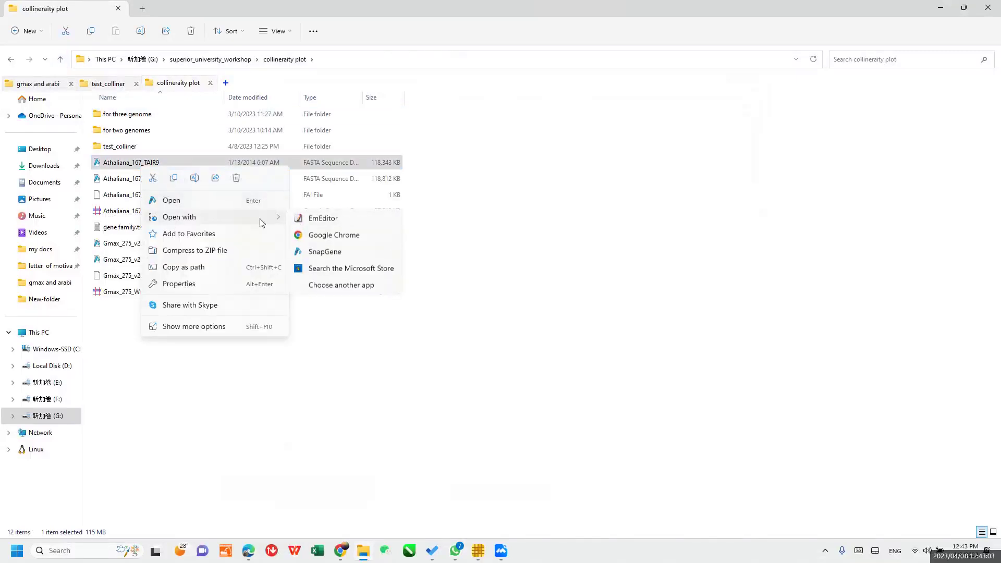
{"action": "left_click", "coordinate": [303, 221]}
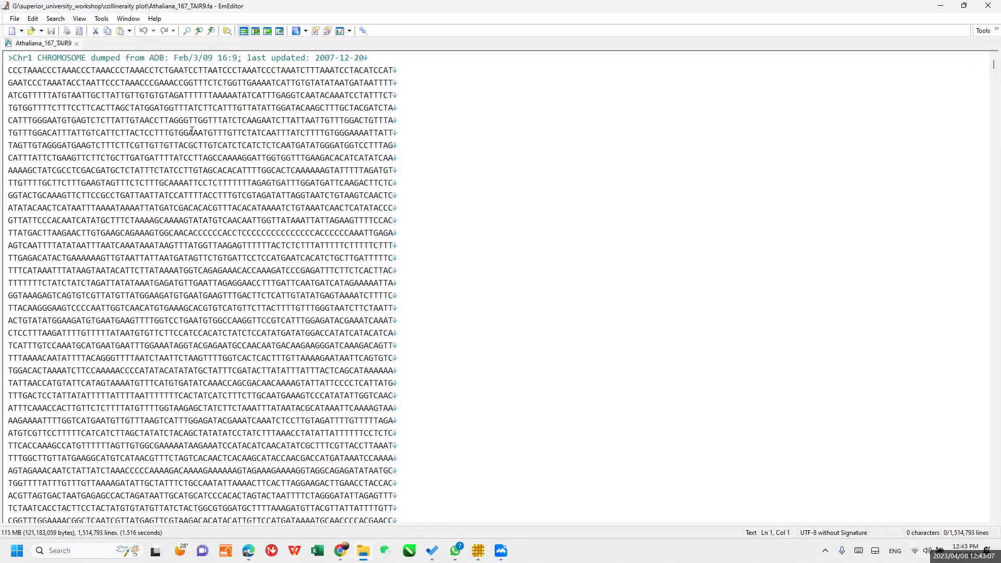
{"action": "left_click", "coordinate": [6, 59]}
{"action": "left_click", "coordinate": [135, 257]}
{"action": "left_click", "coordinate": [989, 7]}
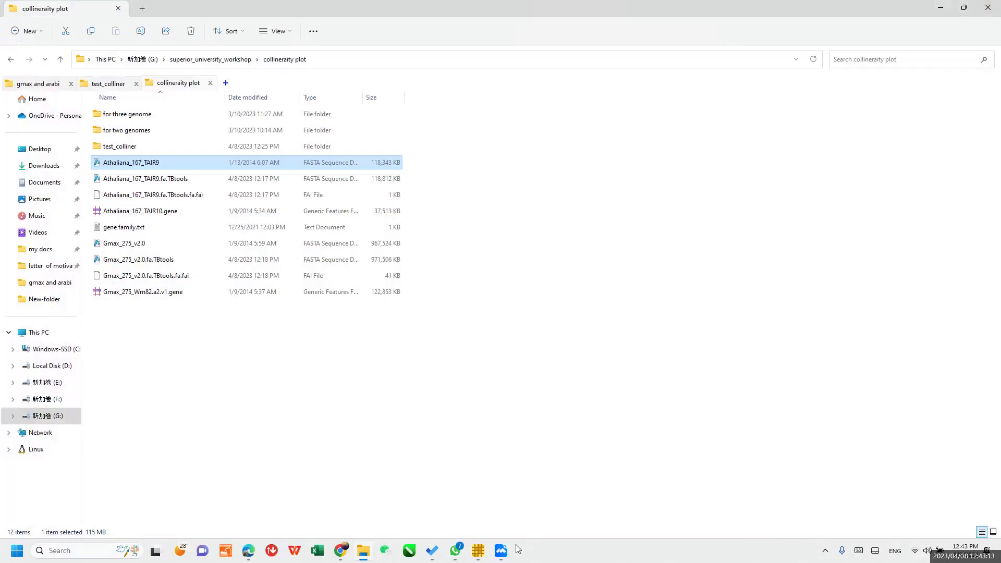
Switch to TBtools-II, open Fasta Stats, and load Athaliana_167_TAIR9.fa as the input FASTA file, closing its preview
{"action": "left_click", "coordinate": [479, 553]}
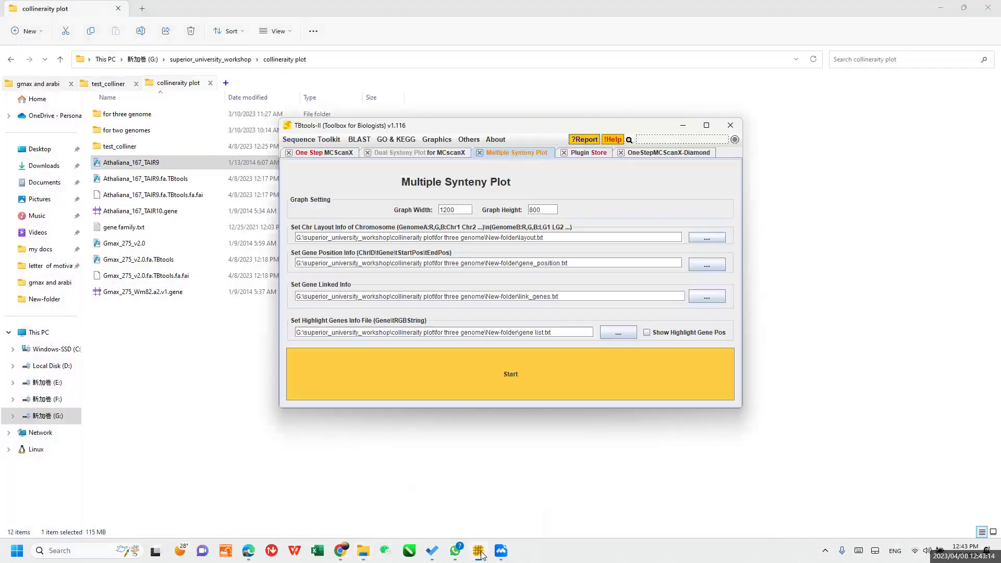
{"action": "left_click", "coordinate": [317, 140]}
{"action": "mouse_move", "coordinate": [344, 153]}
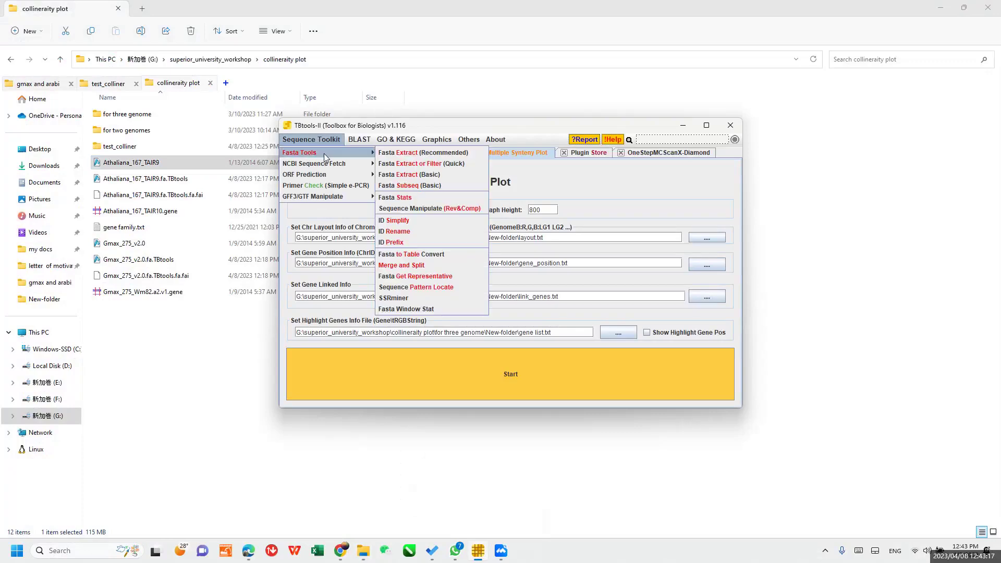
{"action": "left_click", "coordinate": [410, 198]}
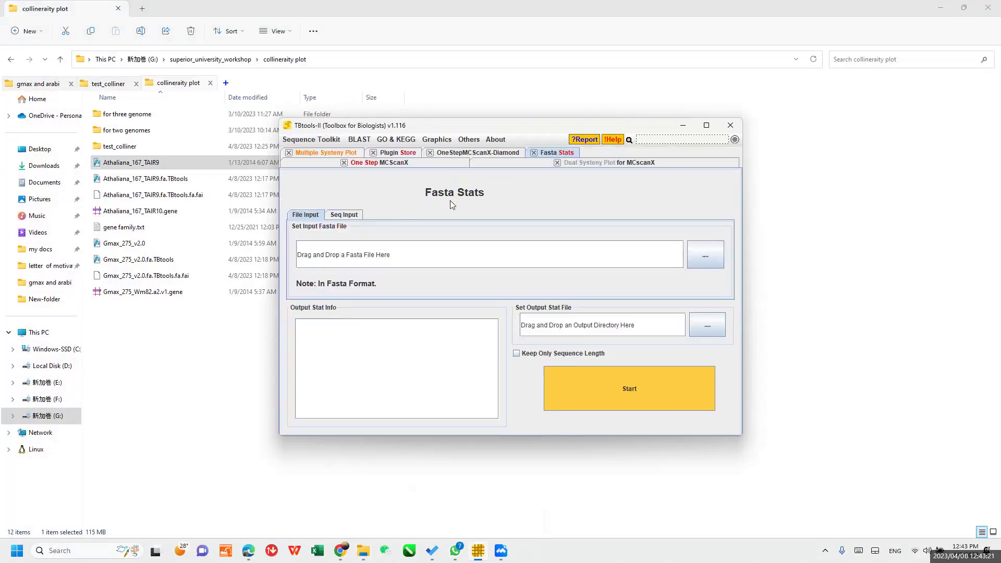
{"action": "left_click_drag", "start_coordinate": [135, 162], "coordinate": [425, 259]}
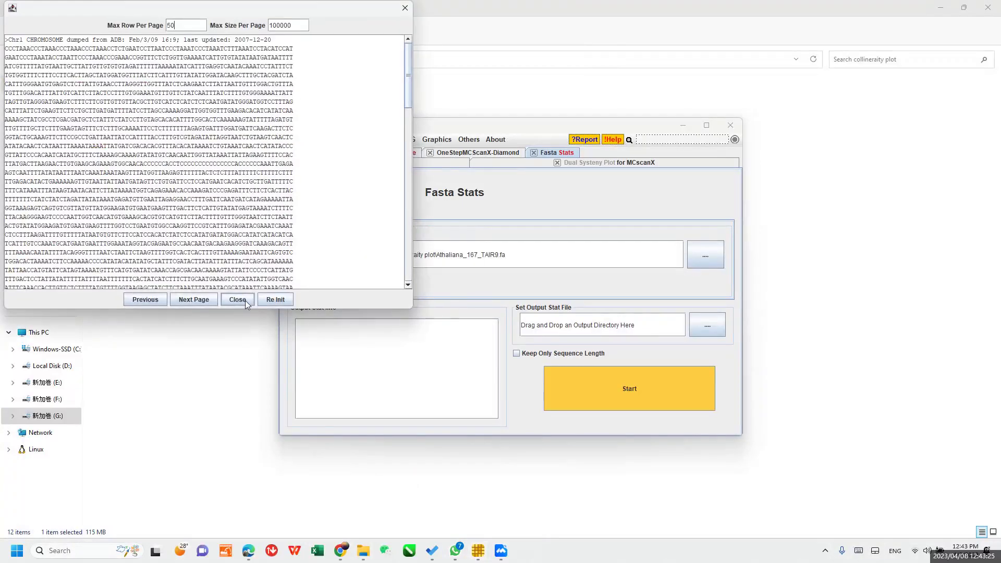
{"action": "left_click", "coordinate": [244, 305]}
Set the output stat file to chrom.length.txt in the collineraity plot folder and run Fasta Stats
{"action": "left_click_drag", "start_coordinate": [162, 162], "coordinate": [561, 330]}
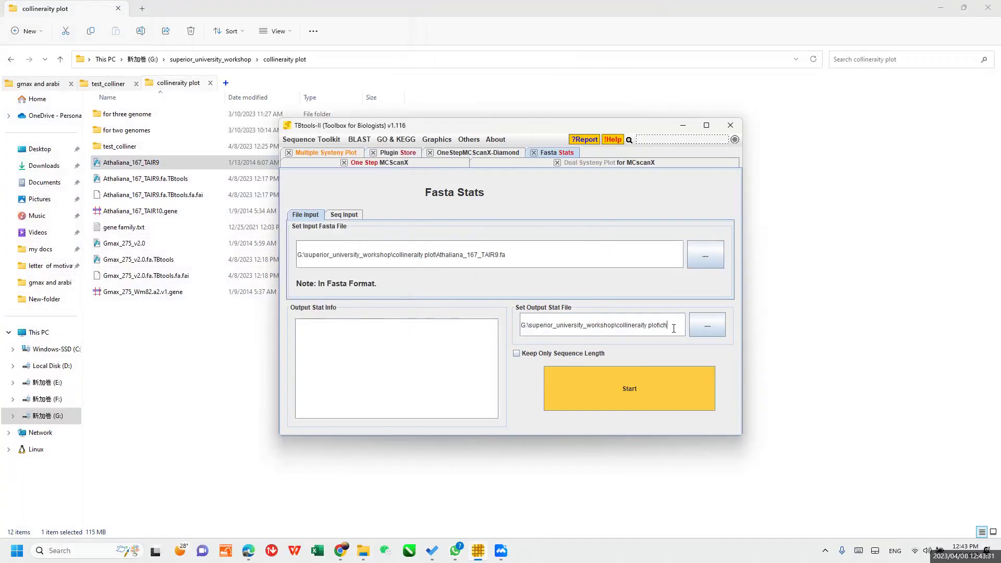
{"action": "type", "text": "chrom.len"}
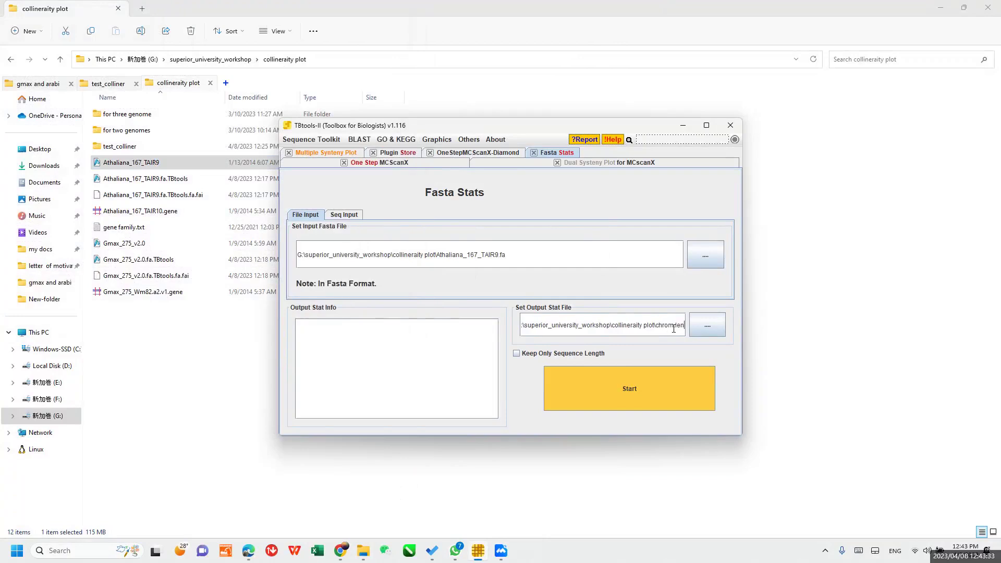
{"action": "type", "text": "gth.txt"}
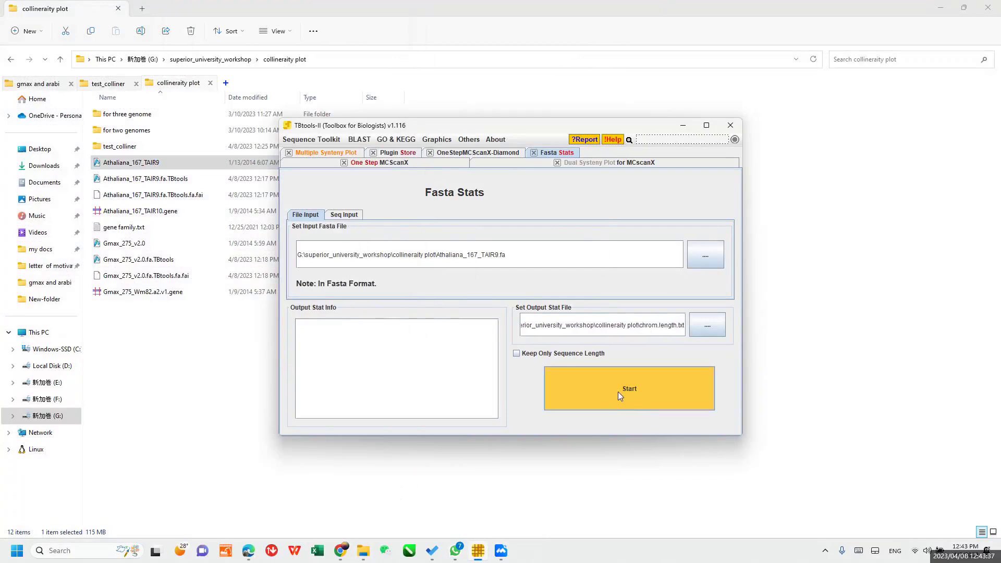
{"action": "left_click", "coordinate": [618, 391]}
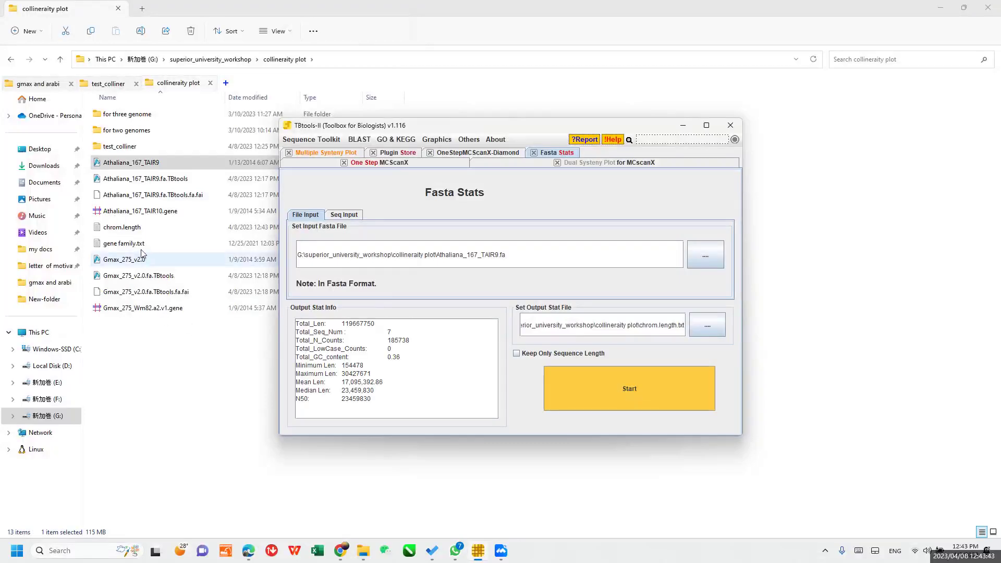
Open the generated chrom.length text file from the collineraity plot folder in Excel
{"action": "left_click", "coordinate": [125, 227]}
{"action": "right_click", "coordinate": [126, 228]}
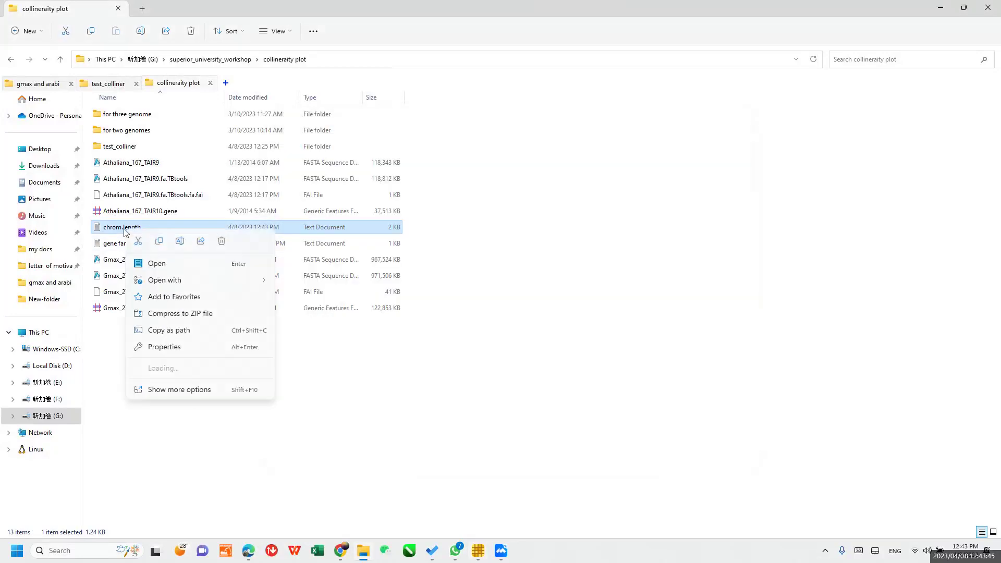
{"action": "mouse_move", "coordinate": [260, 281]}
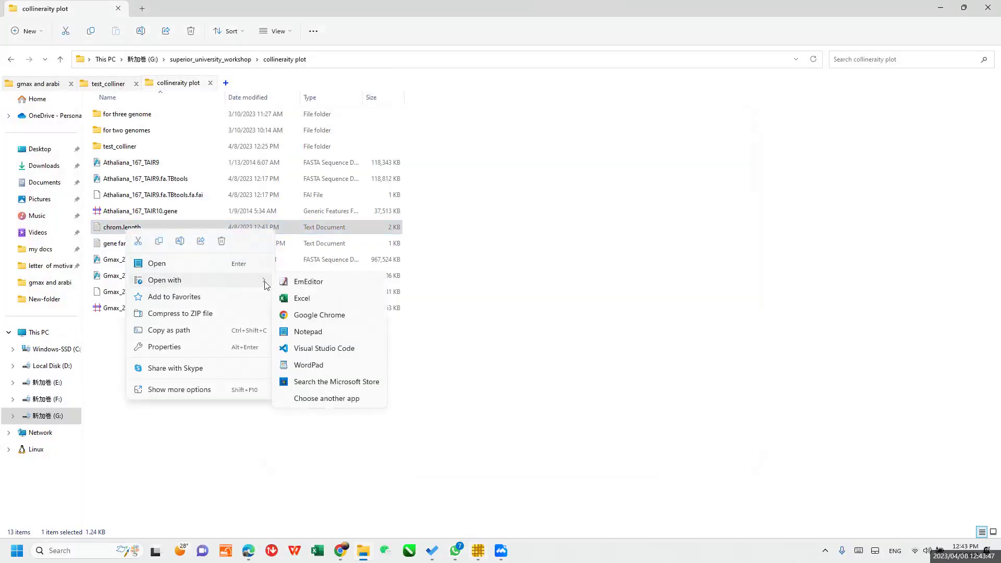
{"action": "left_click", "coordinate": [295, 300]}
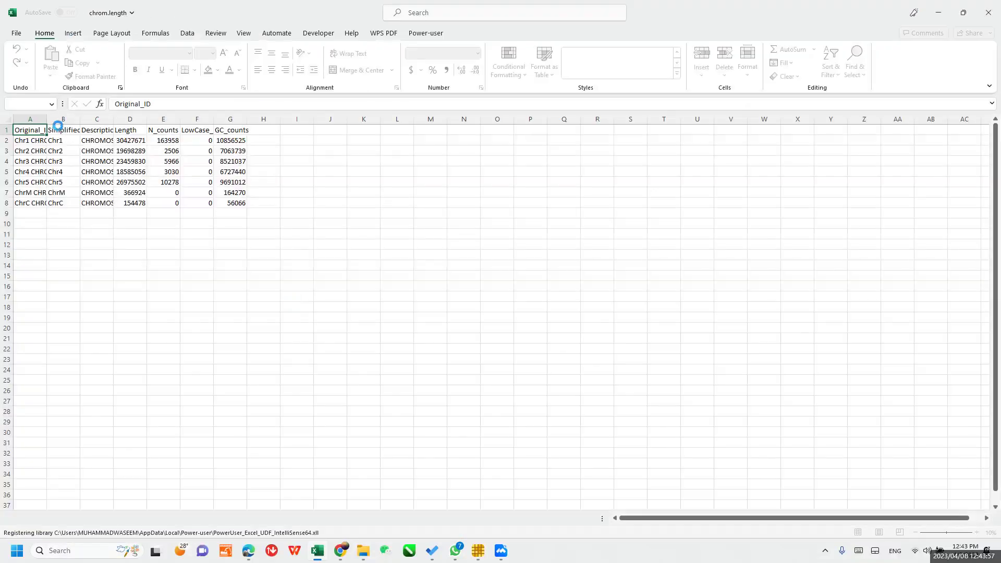
Fit the Original_ID, Simplified_ID and Description columns to their contents, dismissing the Office activation dialog
{"action": "double_click", "coordinate": [47, 120]}
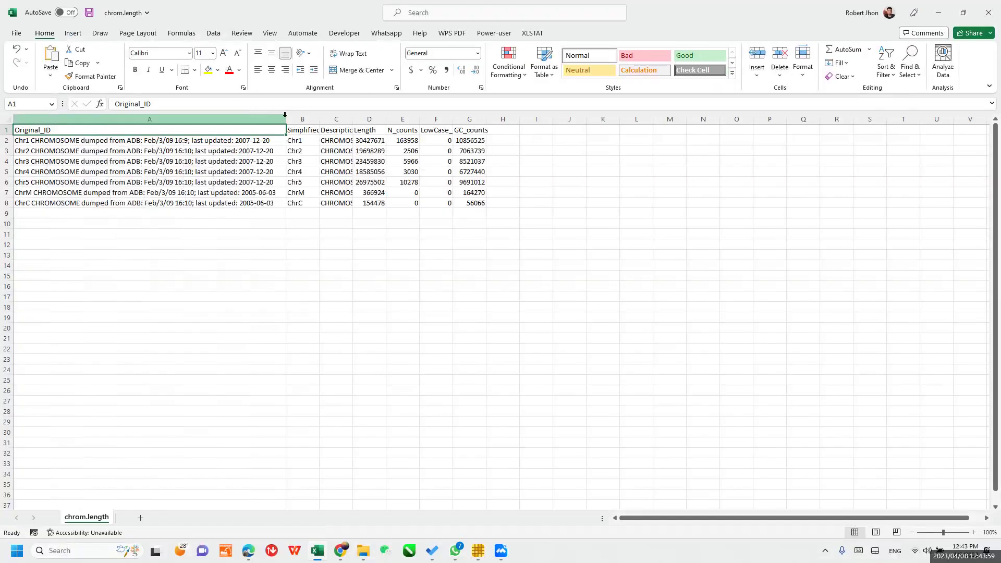
{"action": "double_click", "coordinate": [319, 120]}
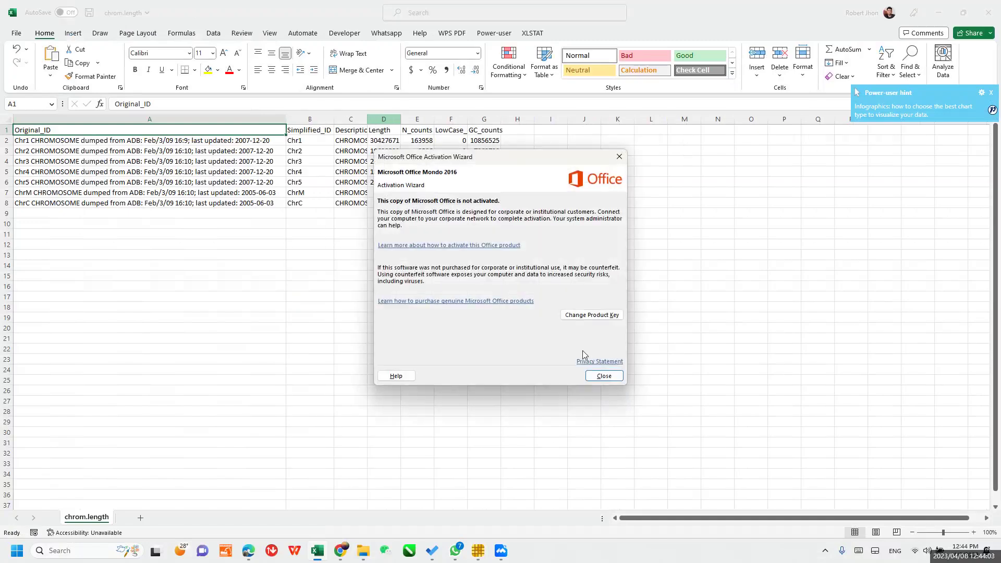
{"action": "left_click", "coordinate": [607, 379]}
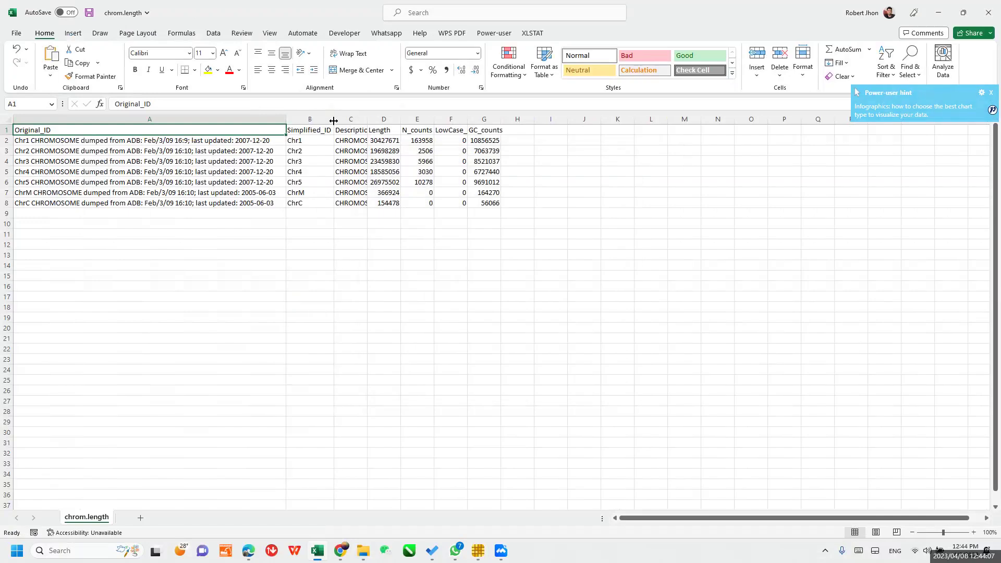
{"action": "double_click", "coordinate": [367, 120]}
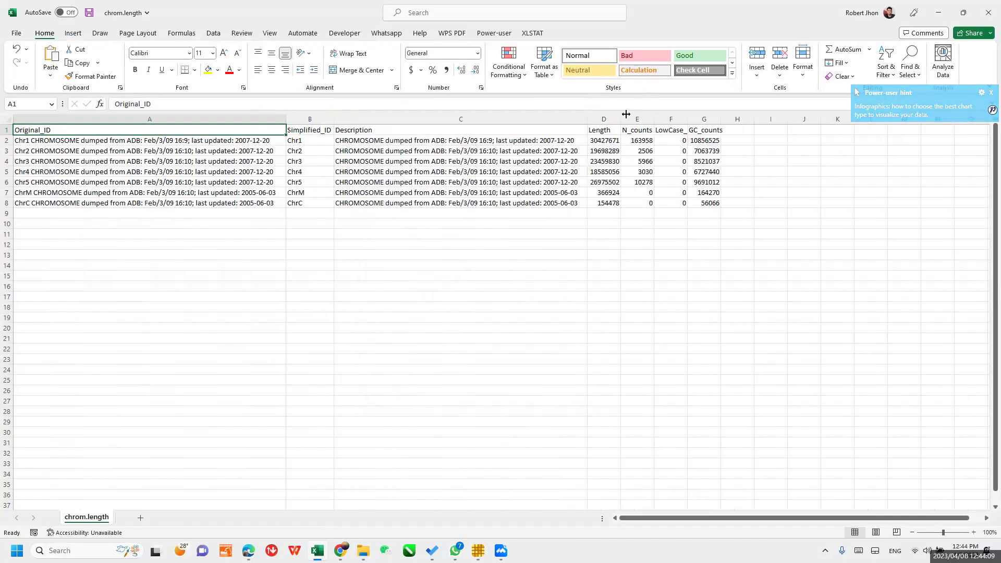
Delete every column except Simplified_ID and Length from the chrom.length sheet, and save and close the file
{"action": "left_click", "coordinate": [297, 119]}
{"action": "left_click", "coordinate": [598, 120], "text": "ctrl"}
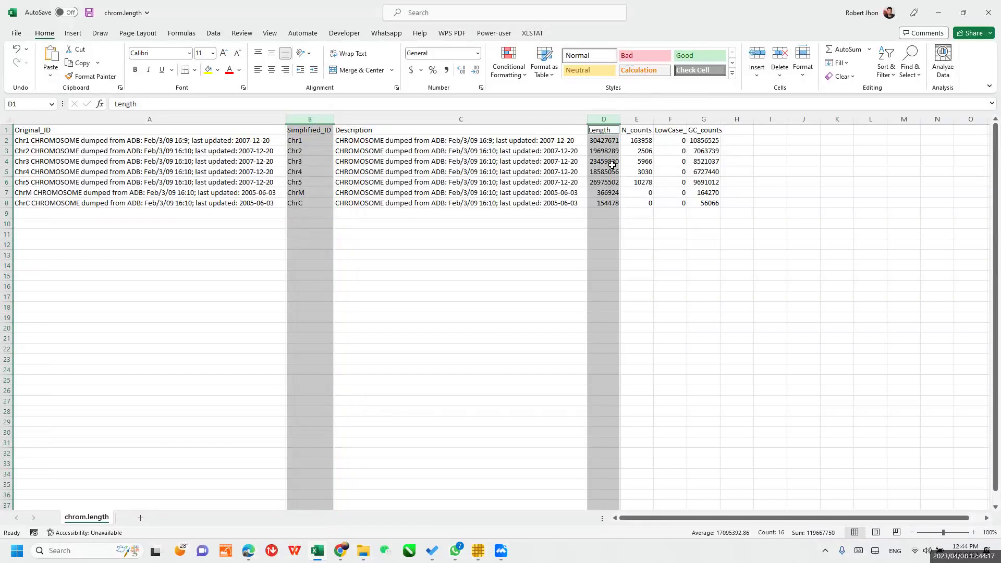
{"action": "left_click", "coordinate": [131, 120]}
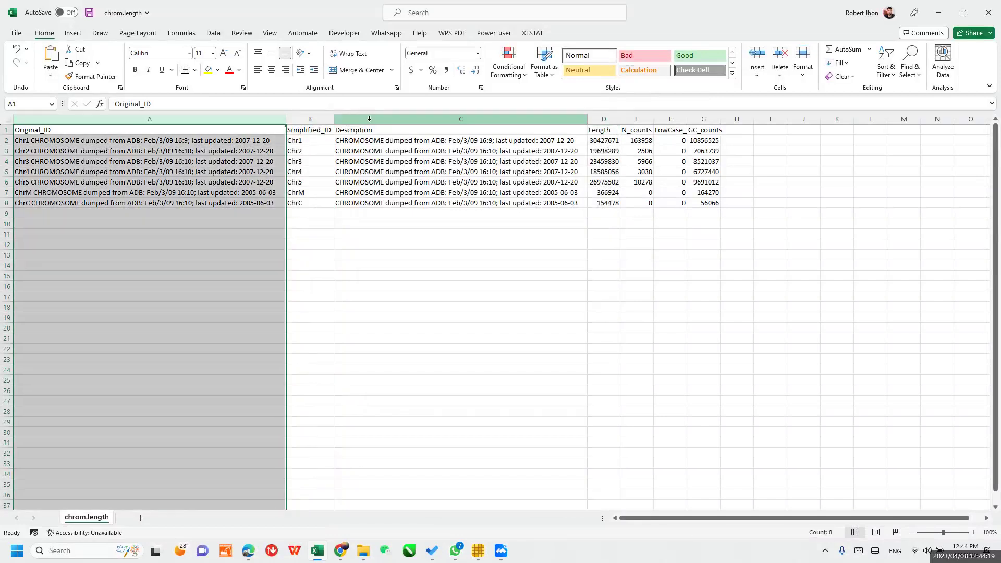
{"action": "left_click", "coordinate": [370, 119], "text": "ctrl"}
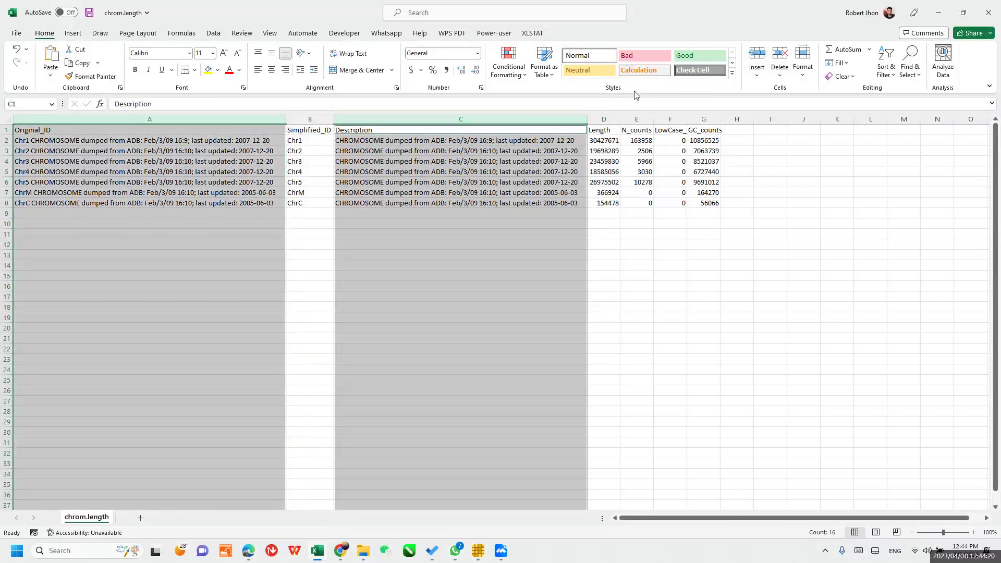
{"action": "left_click", "coordinate": [636, 119], "text": "ctrl"}
{"action": "left_click_drag", "start_coordinate": [670, 119], "coordinate": [703, 120]}
{"action": "right_click", "coordinate": [459, 161]}
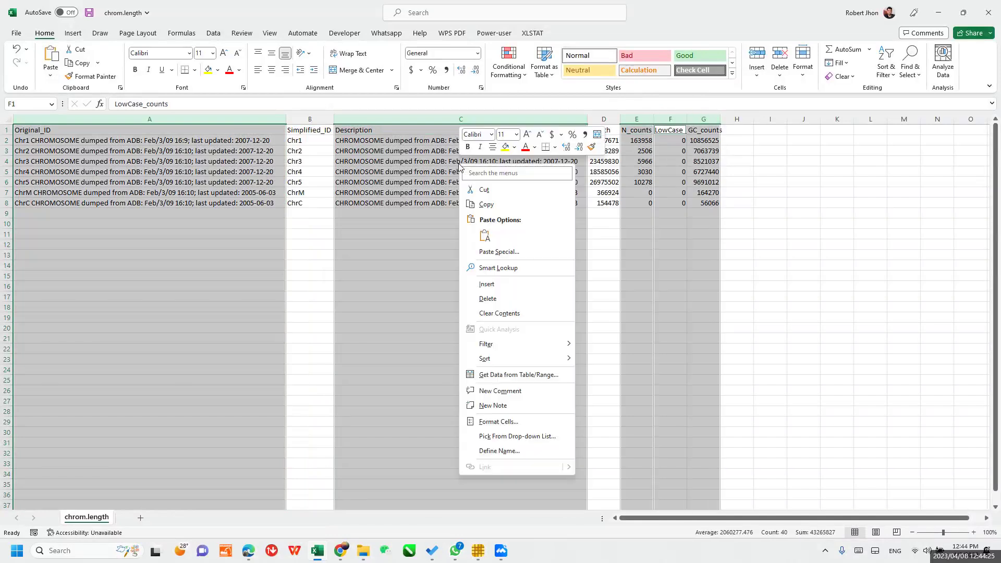
{"action": "left_click", "coordinate": [499, 299]}
{"action": "left_click", "coordinate": [271, 223]}
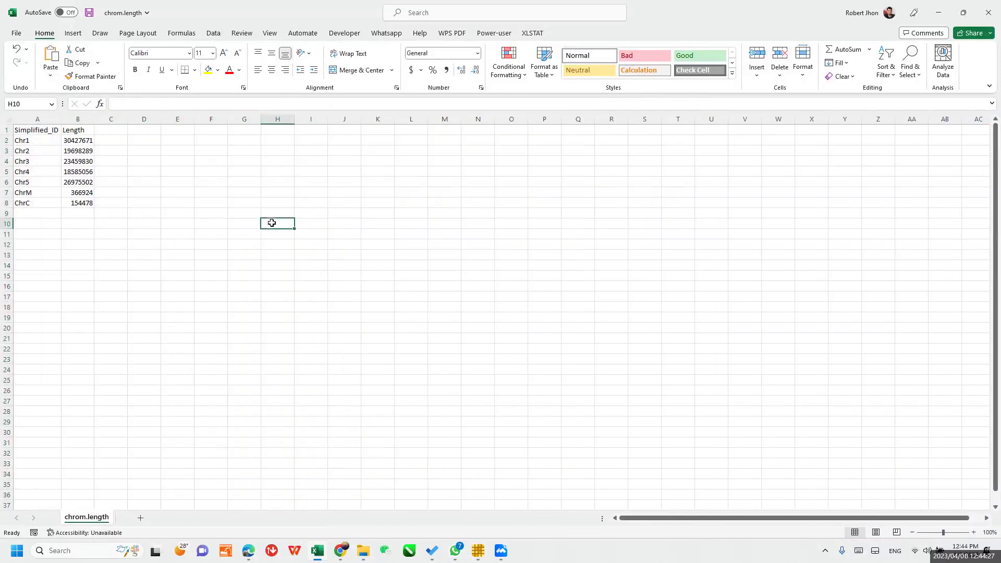
{"action": "key", "text": "ctrl+s"}
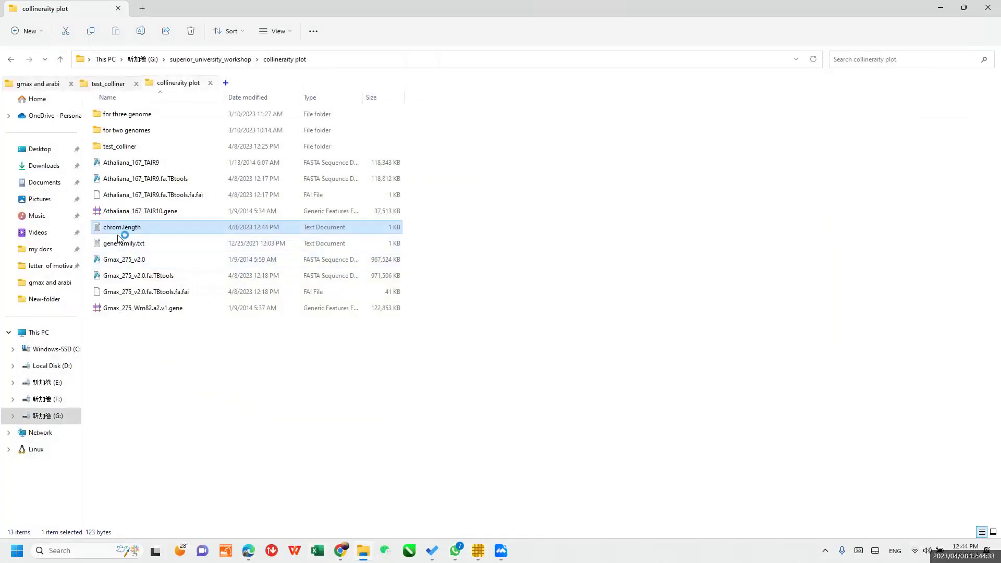
Open chrom.length in Notepad, remove the Simplified_ID and Length header line, and save and close the file
{"action": "double_click", "coordinate": [123, 228]}
{"action": "left_click_drag", "start_coordinate": [516, 174], "coordinate": [440, 108]}
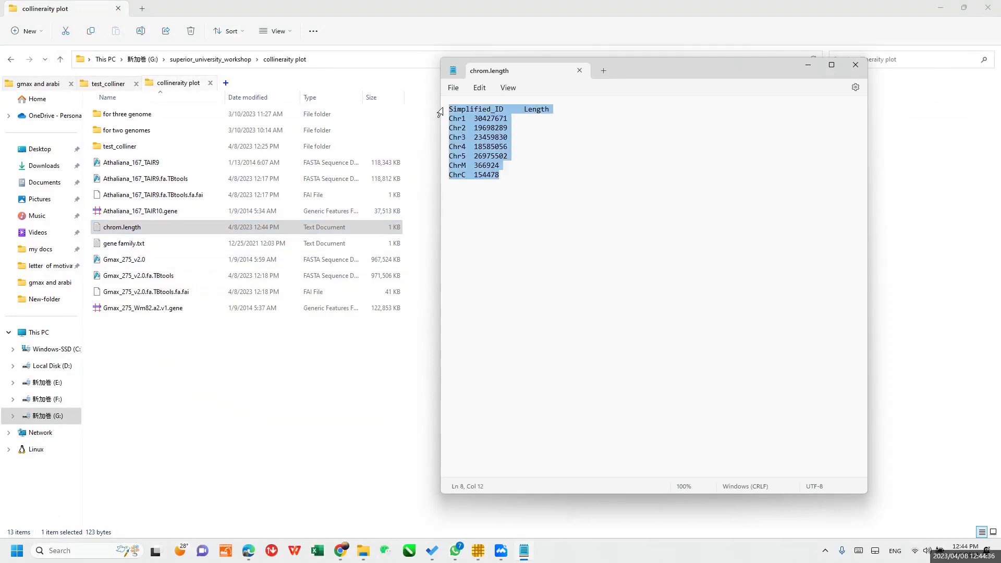
{"action": "left_click", "coordinate": [527, 113]}
{"action": "left_click_drag", "start_coordinate": [557, 105], "coordinate": [443, 108]}
{"action": "key", "text": "Delete"}
{"action": "key", "text": "Delete"}
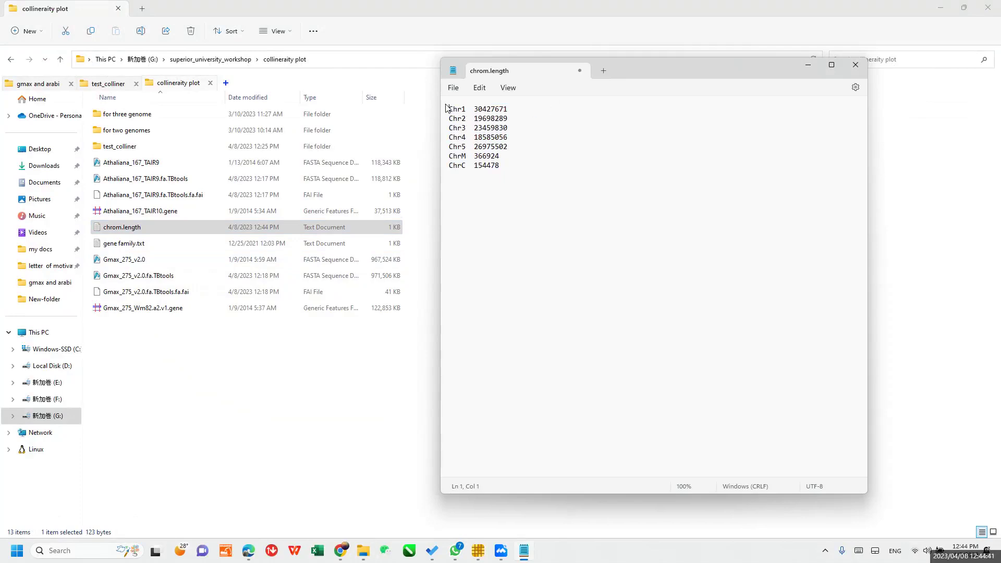
{"action": "key", "text": "ctrl+s"}
{"action": "left_click", "coordinate": [855, 64]}
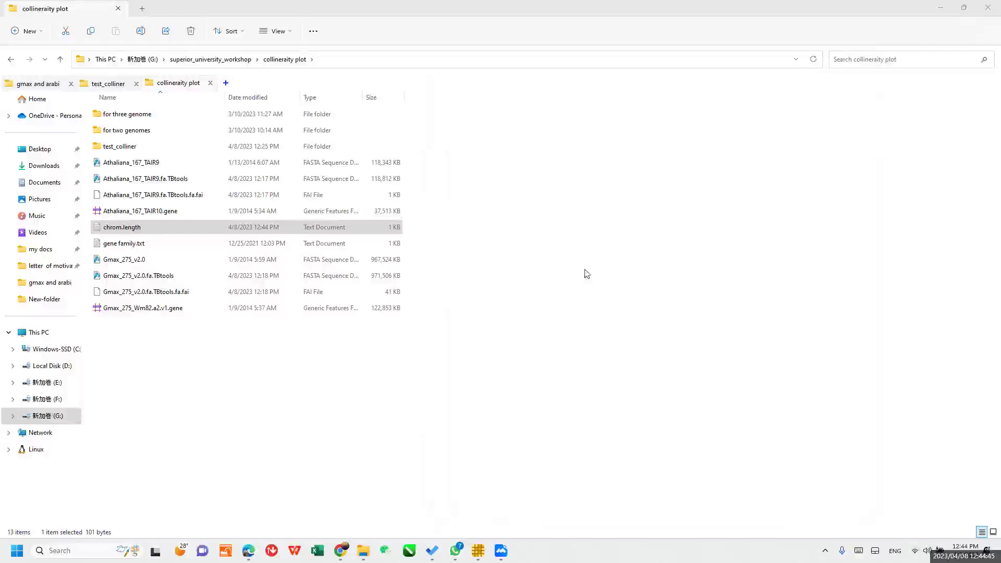
{"action": "left_click", "coordinate": [501, 552]}
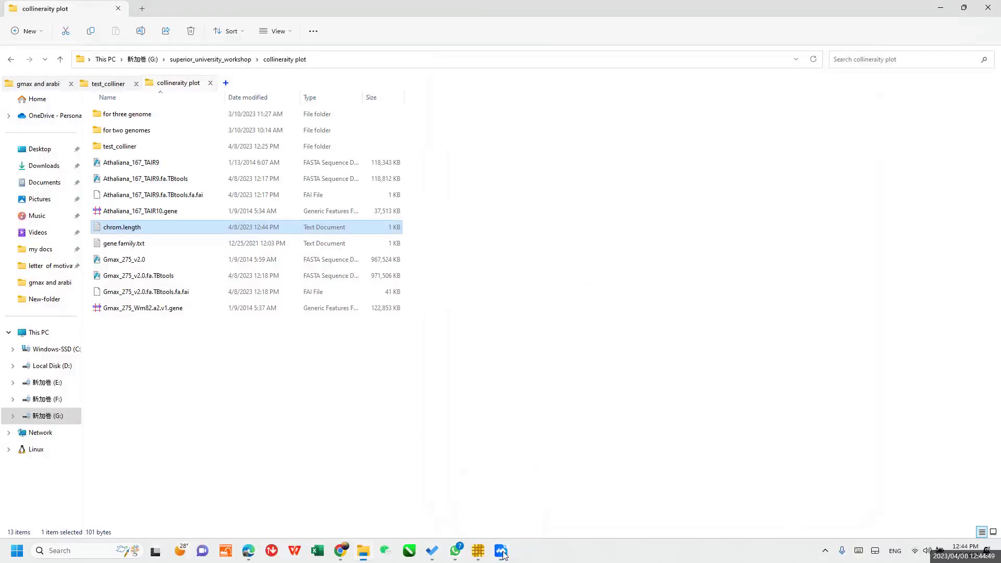
{"action": "mouse_move", "coordinate": [461, 556]}
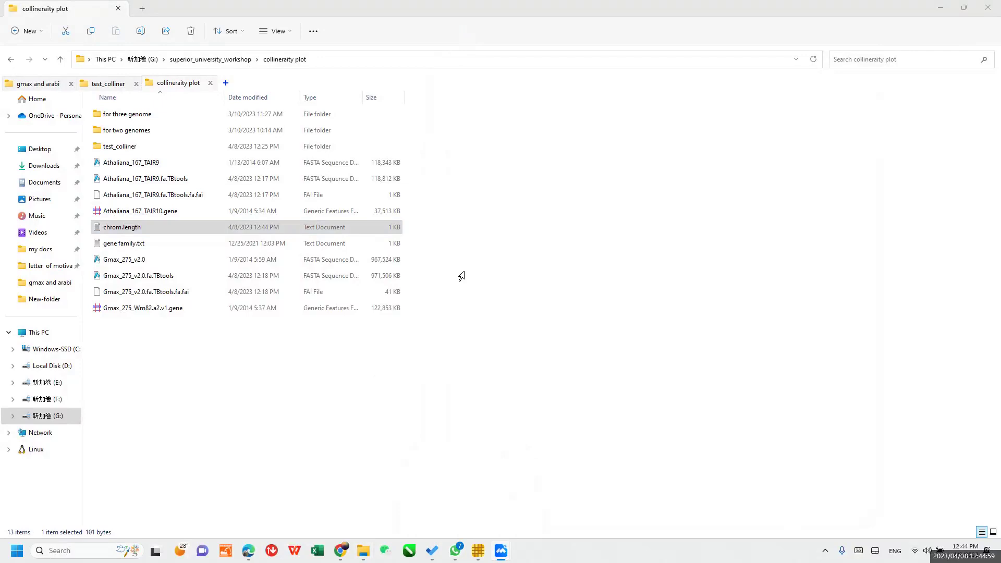
{"action": "left_click", "coordinate": [241, 380]}
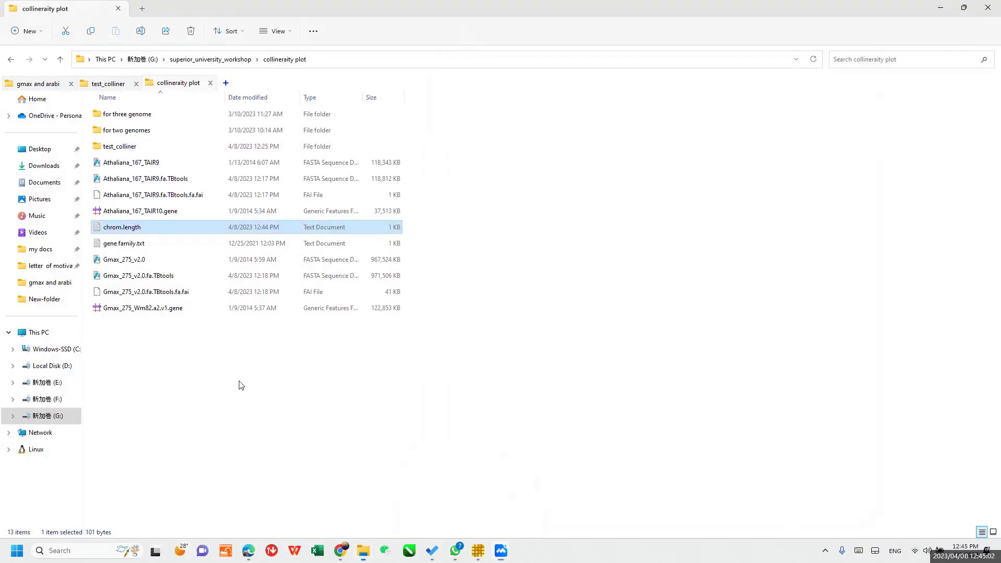
Go to the superior_university_workshop folder, look through the synteny plot folder's files, and return to the workshop folder
{"action": "left_click", "coordinate": [60, 59]}
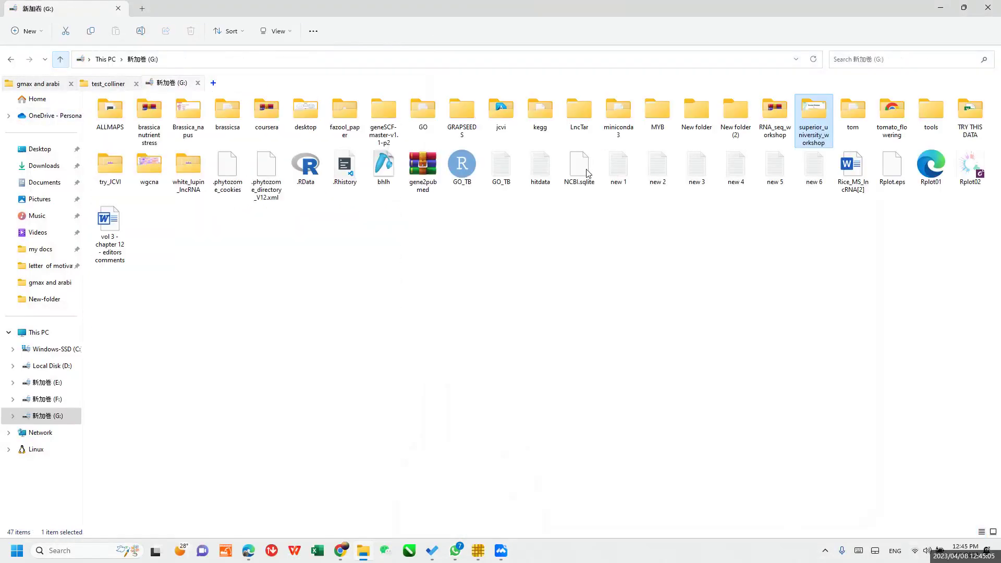
{"action": "double_click", "coordinate": [820, 120]}
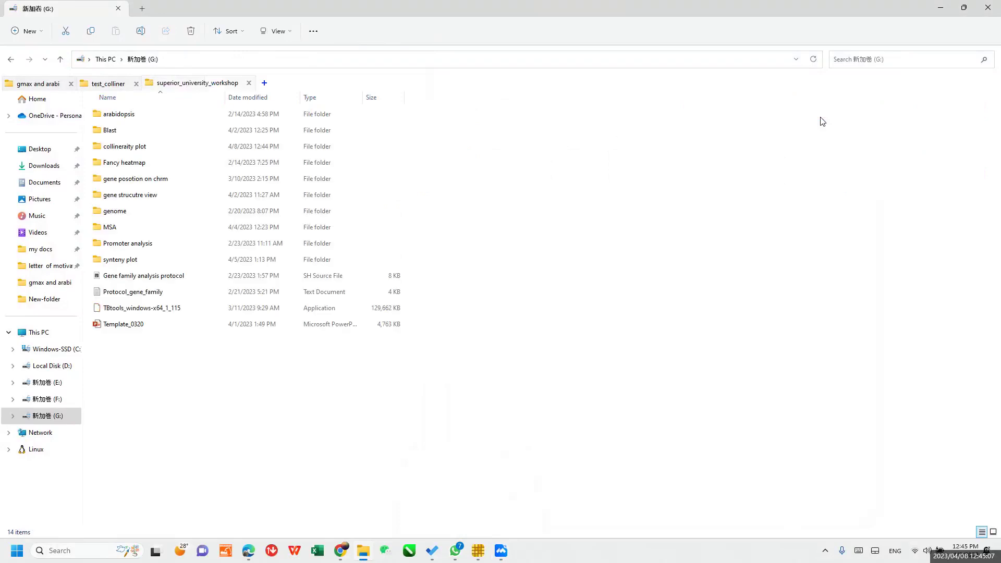
{"action": "key", "text": "Down"}
{"action": "key", "text": "Down"}
{"action": "key", "text": "Down"}
{"action": "key", "text": "Down"}
{"action": "key", "text": "Down"}
{"action": "key", "text": "Down"}
{"action": "key", "text": "Down"}
{"action": "key", "text": "Down"}
{"action": "key", "text": "Down"}
{"action": "key", "text": "Down"}
{"action": "key", "text": "Up"}
{"action": "key", "text": "Up"}
{"action": "key", "text": "Down"}
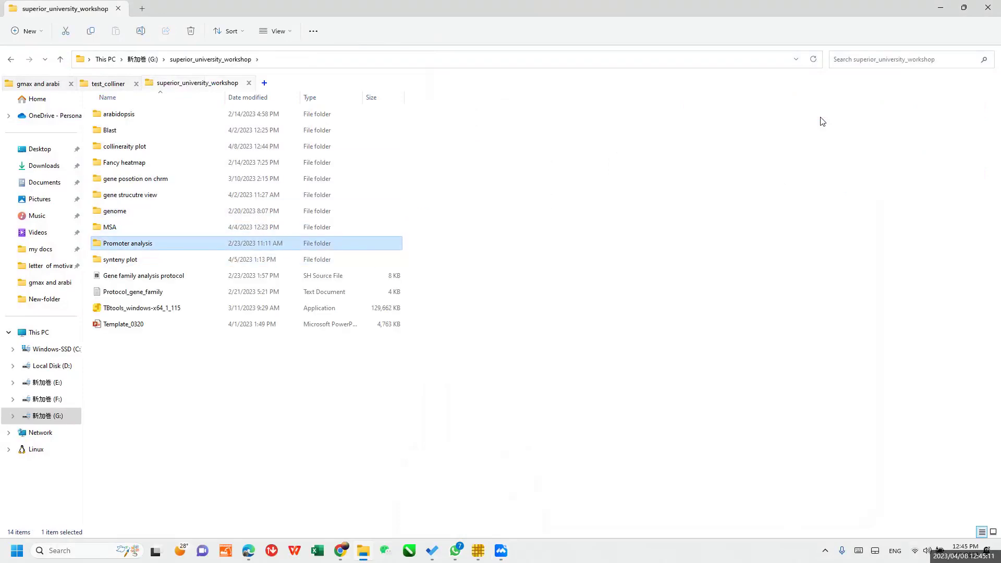
{"action": "key", "text": "Down"}
{"action": "key", "text": "Return"}
{"action": "key", "text": "Down"}
{"action": "key", "text": "Up"}
{"action": "key", "text": "End"}
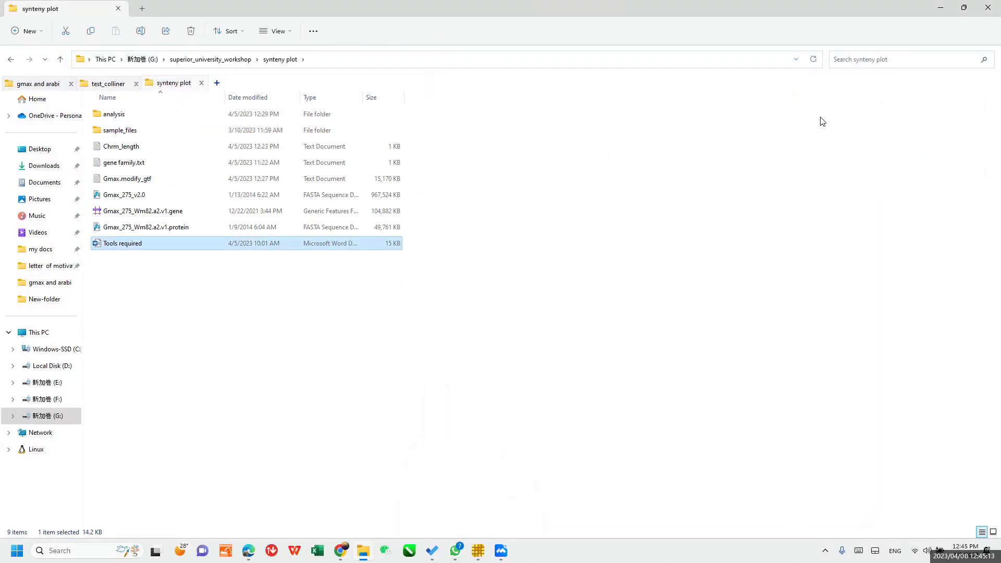
{"action": "key", "text": "Up"}
{"action": "key", "text": "BackSpace"}
Look through the files in the Blast folder, including the watermelon protein sequences, and return to superior_university_workshop
{"action": "key", "text": "Up"}
{"action": "key", "text": "Up"}
{"action": "key", "text": "Up"}
{"action": "key", "text": "Up"}
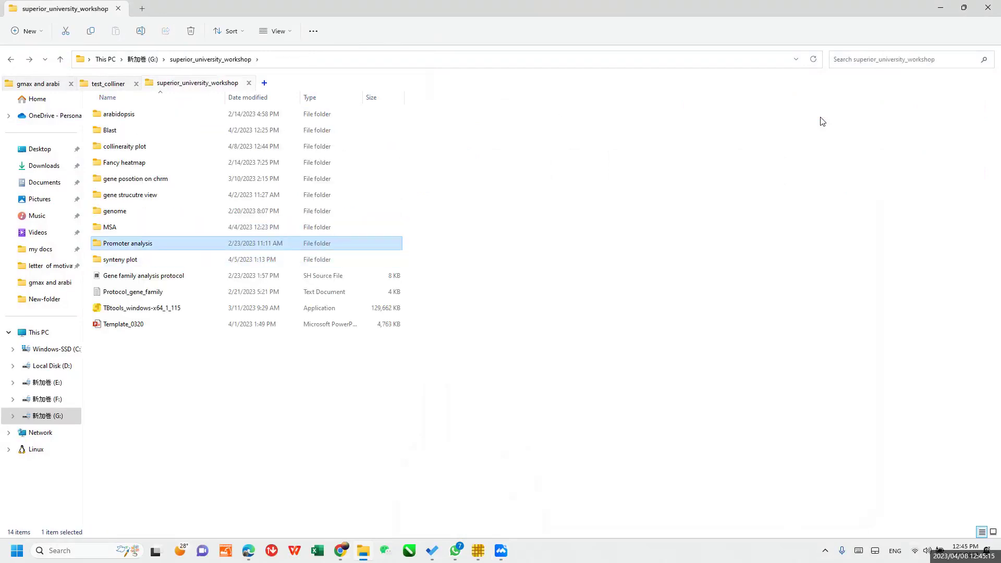
{"action": "key", "text": "Down"}
{"action": "key", "text": "Return"}
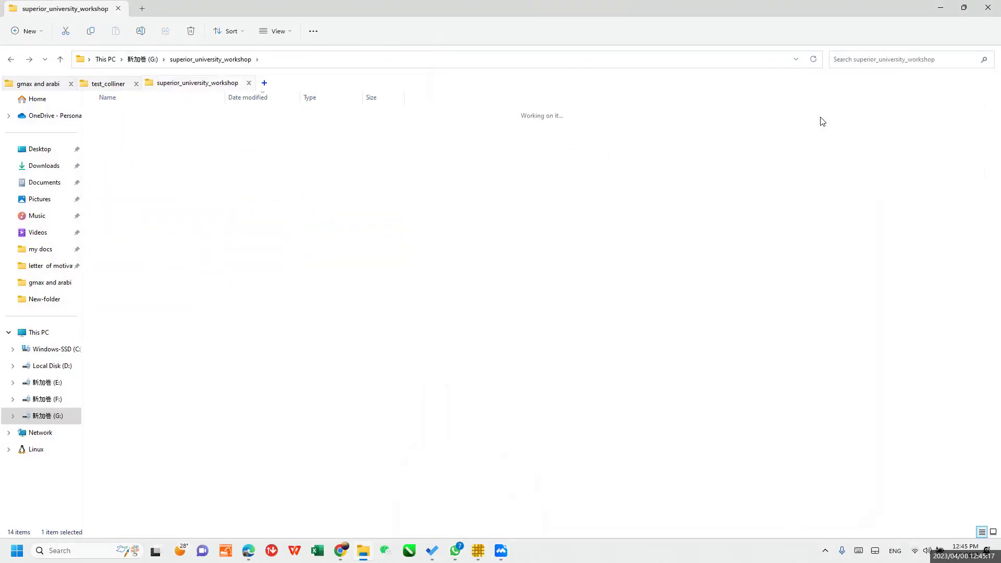
{"action": "key", "text": "End"}
{"action": "key", "text": "Up"}
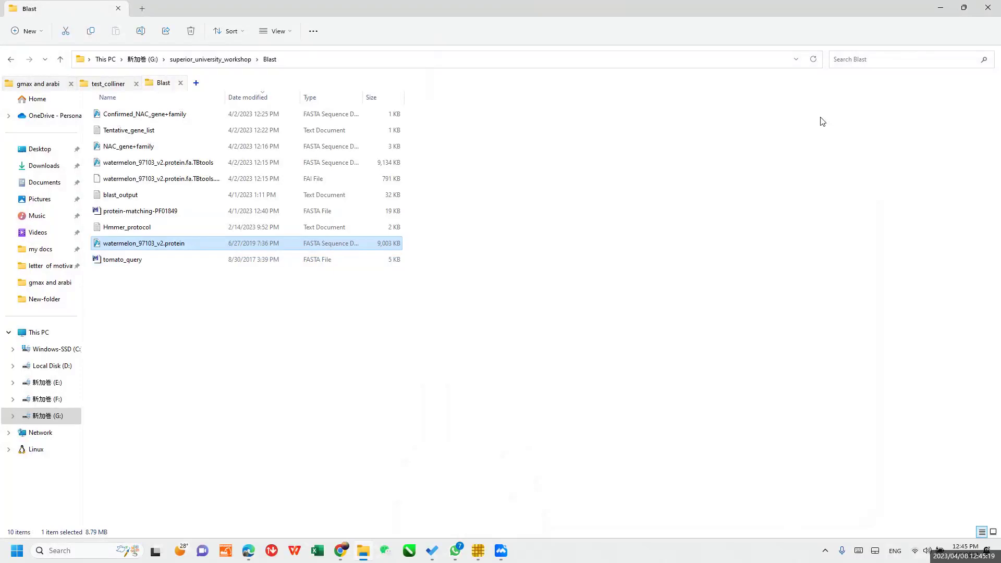
{"action": "key", "text": "Up"}
{"action": "key", "text": "w"}
{"action": "key", "text": "w"}
{"action": "key", "text": "alt+Up"}
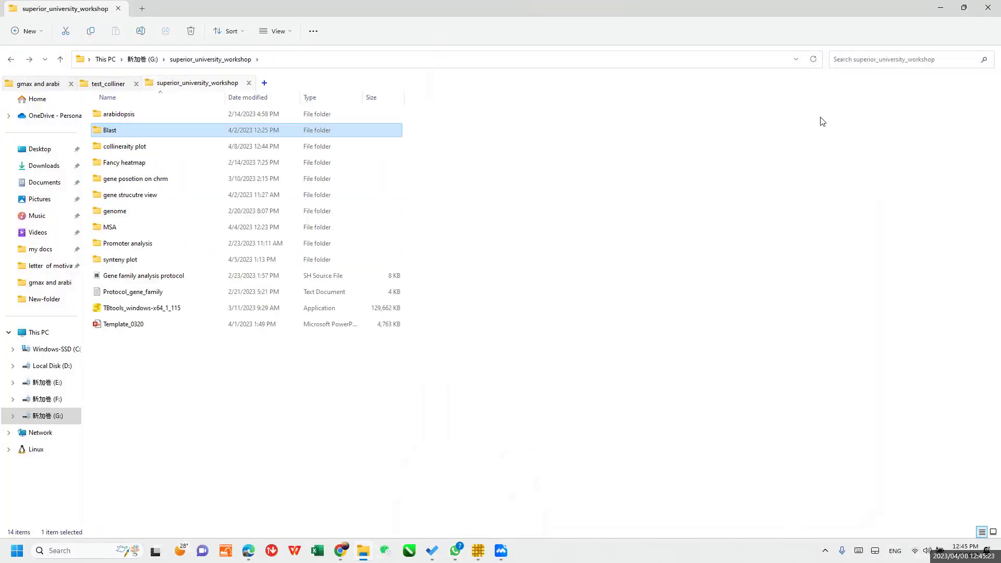
Launch the Everything search tool, search the computer for watermelon, and open the workshop's Blast folder in between
{"action": "key", "text": "super"}
{"action": "type", "text": "ve"}
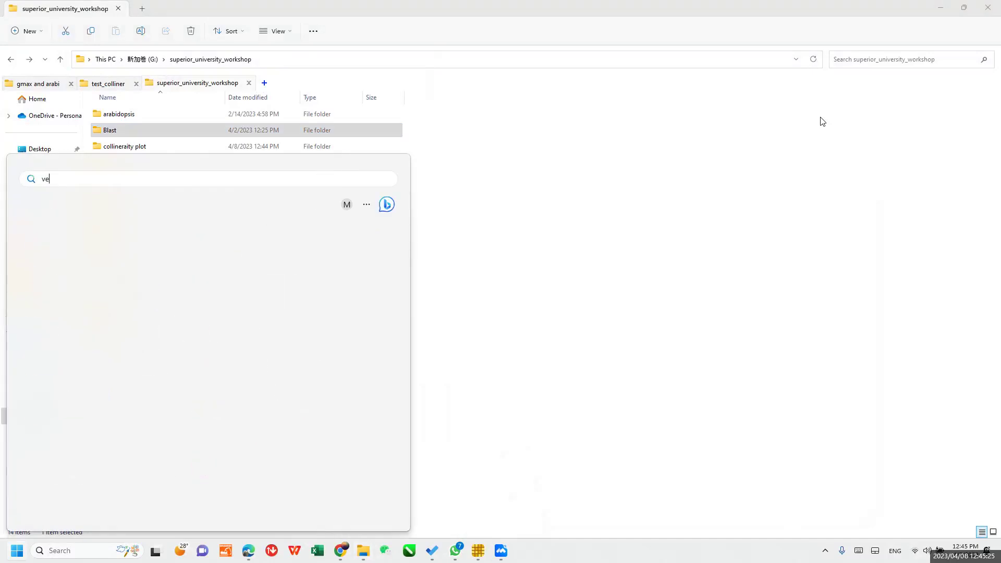
{"action": "key", "text": "BackSpace"}
{"action": "key", "text": "BackSpace"}
{"action": "type", "text": "eve"}
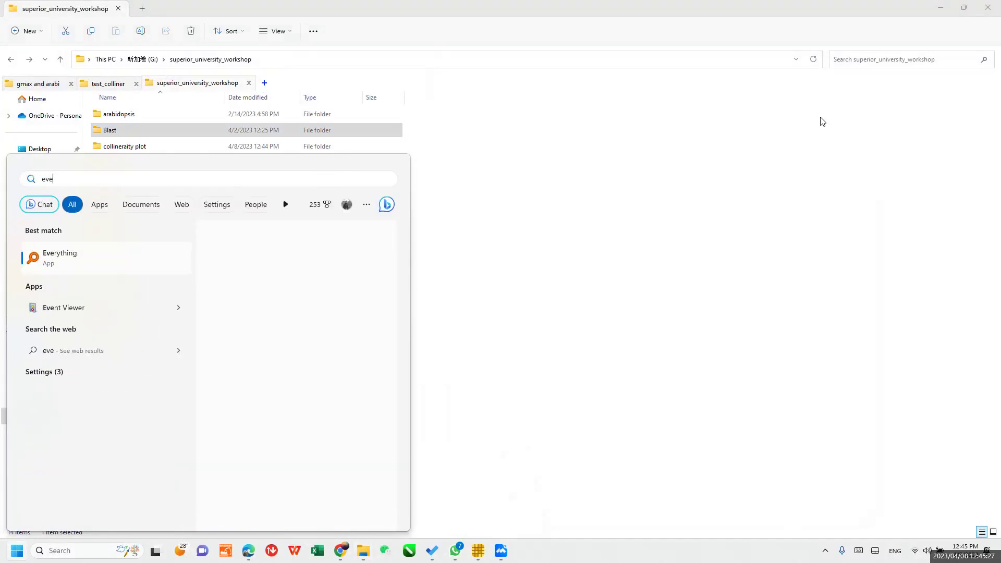
{"action": "key", "text": "Return"}
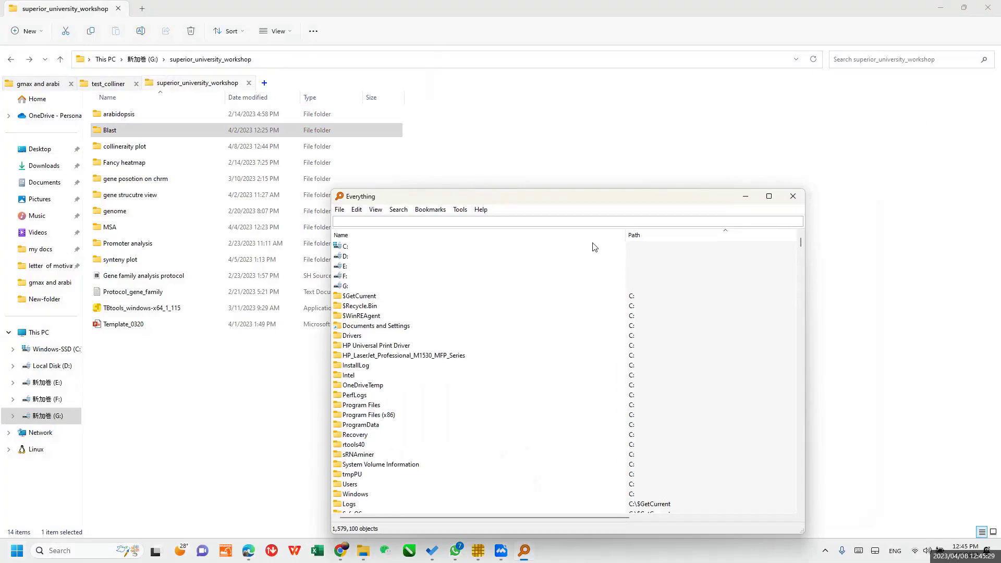
{"action": "type", "text": "water"}
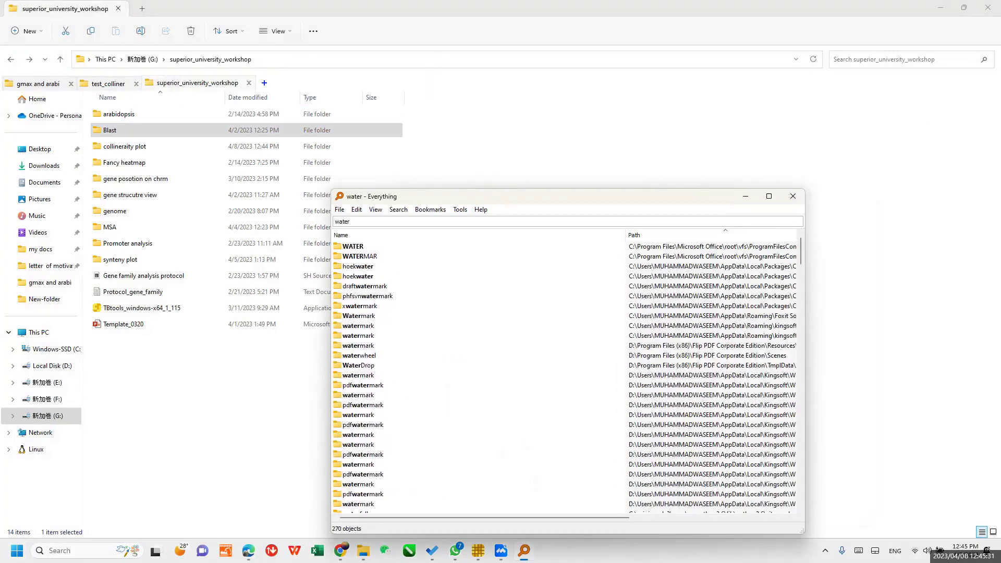
{"action": "left_click", "coordinate": [112, 132]}
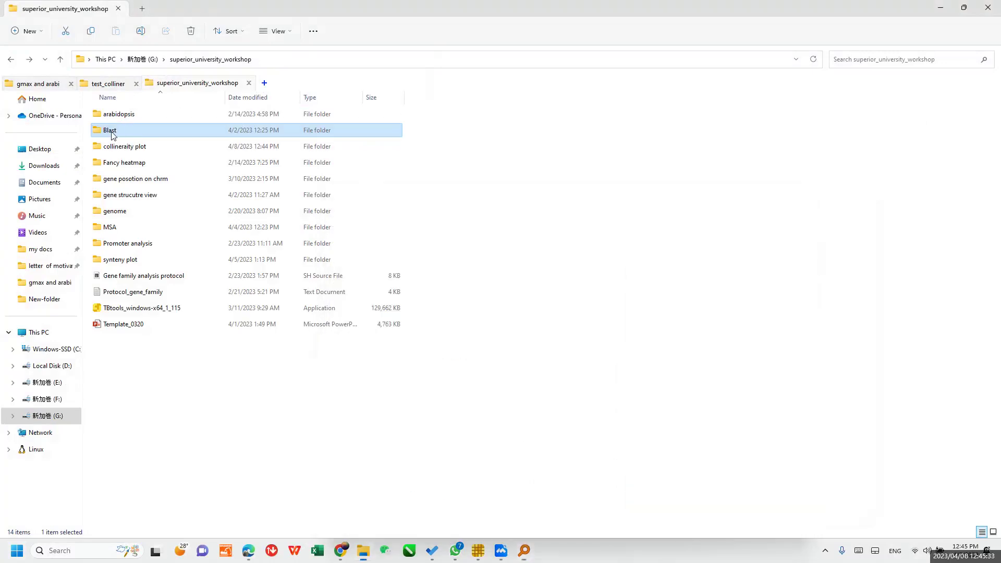
{"action": "double_click", "coordinate": [112, 132]}
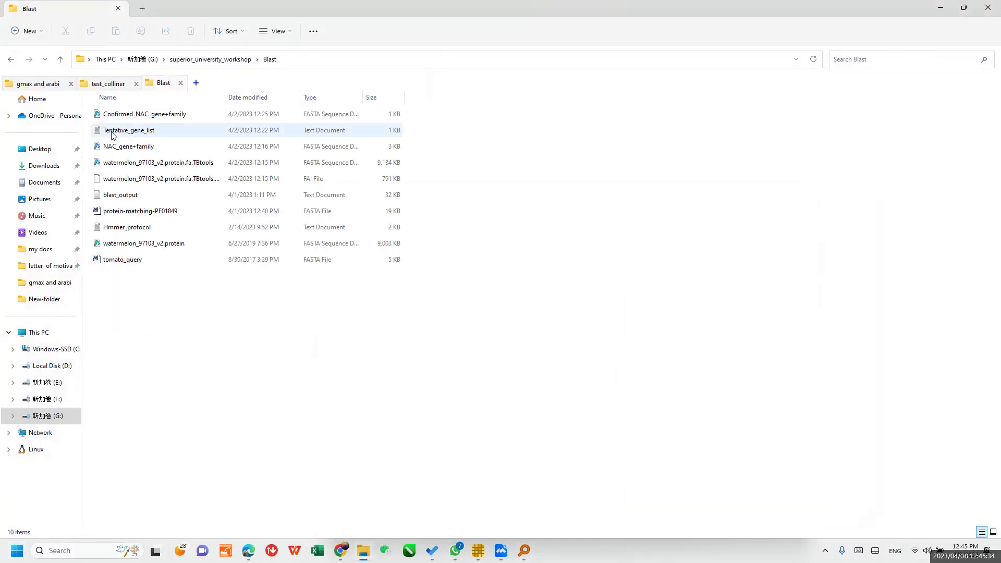
{"action": "left_click", "coordinate": [522, 551]}
{"action": "type", "text": "melon"}
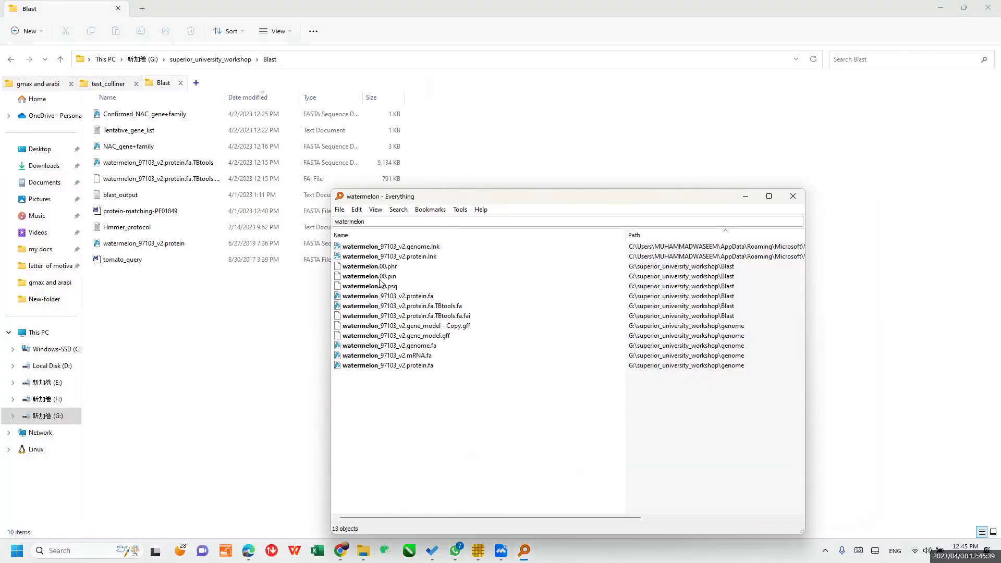
Open the folder that contains watermelon_97103_v2.genome.fa from the Everything search results
{"action": "left_click", "coordinate": [422, 247]}
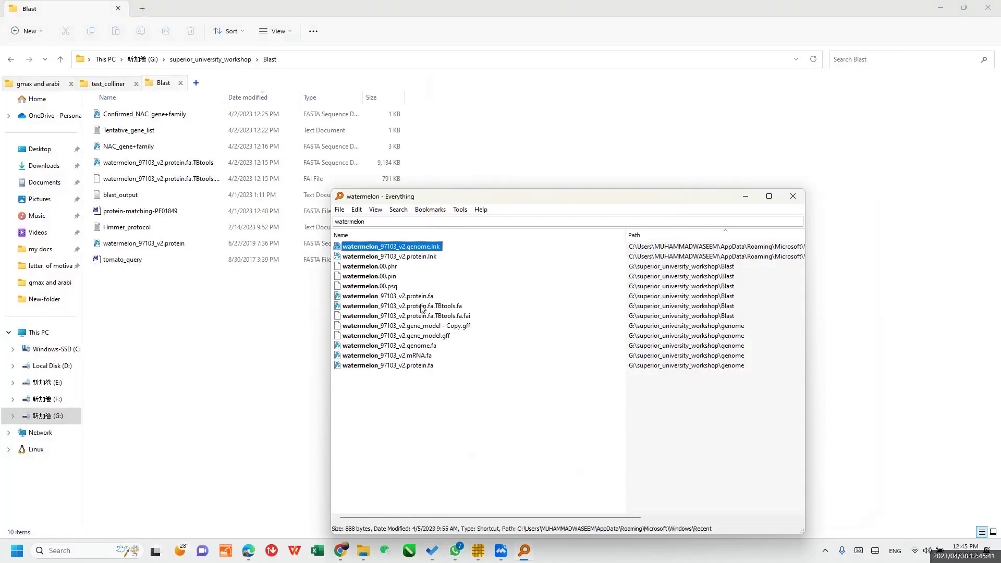
{"action": "left_click", "coordinate": [422, 348]}
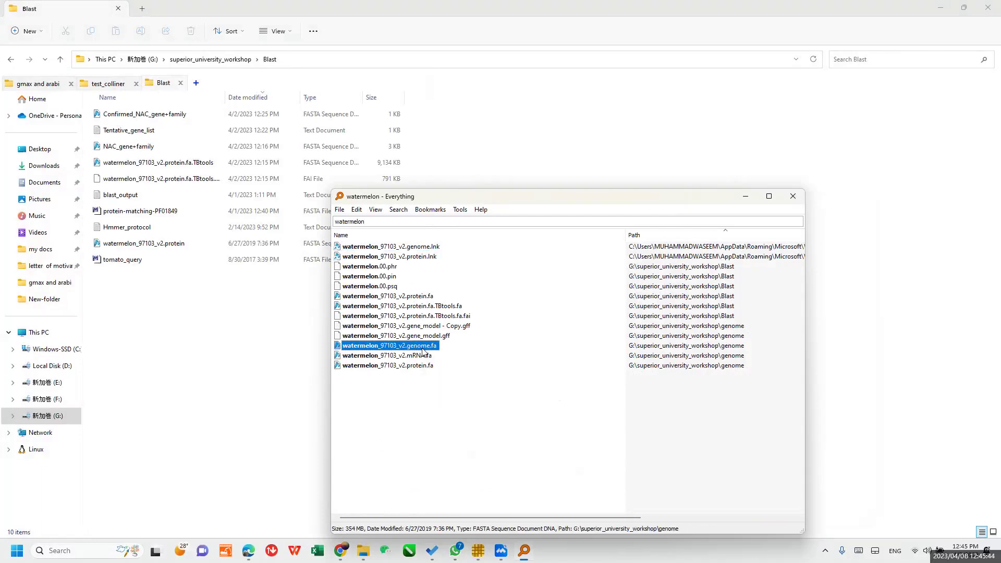
{"action": "right_click", "coordinate": [423, 352]}
{"action": "left_click", "coordinate": [456, 32]}
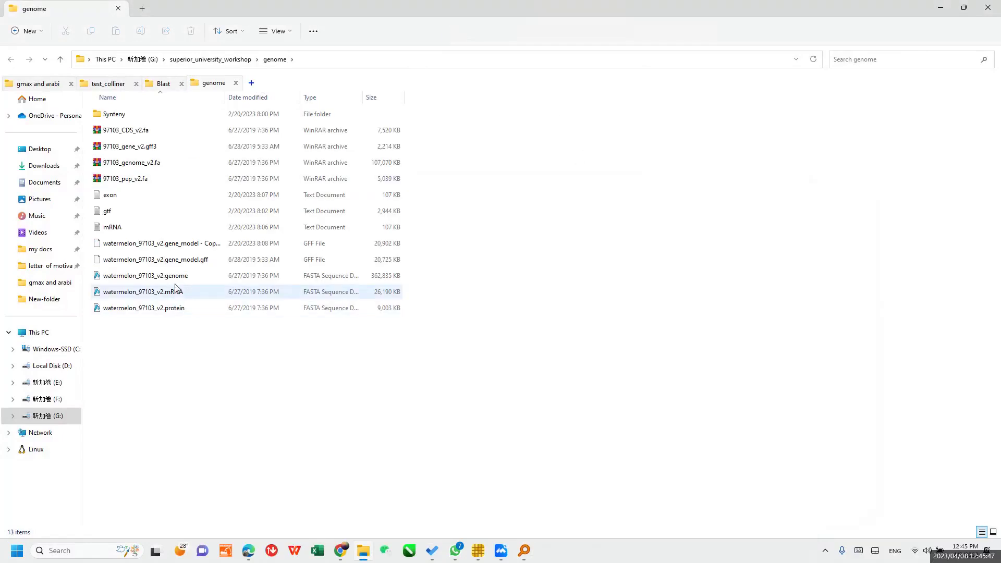
Set watermelon_97103_v2.genome from the genome folder as the input FASTA file of Fasta Stats in TBtools-II, and close its sequence preview
{"action": "left_click", "coordinate": [174, 277]}
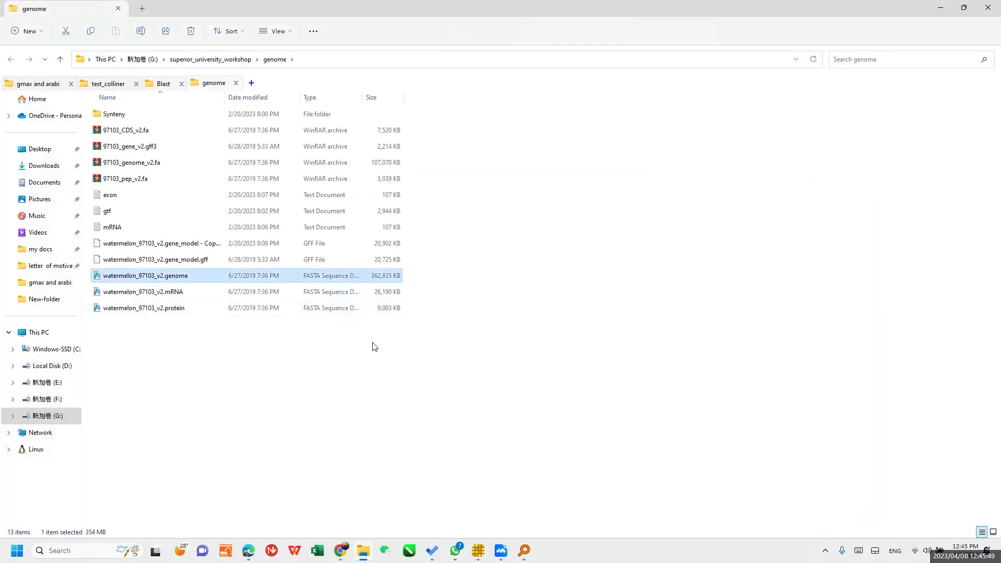
{"action": "left_click", "coordinate": [479, 555]}
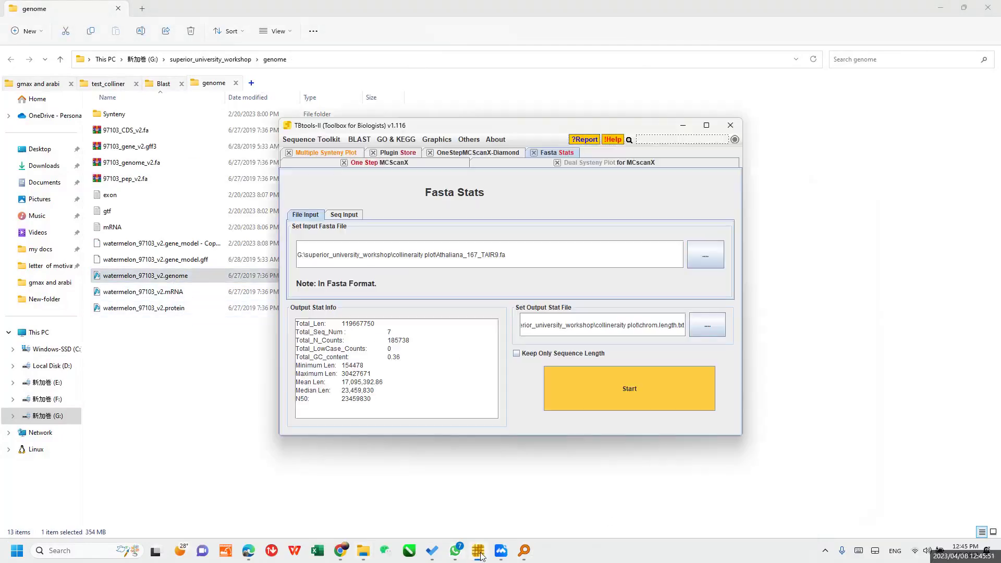
{"action": "left_click_drag", "start_coordinate": [169, 276], "coordinate": [459, 252]}
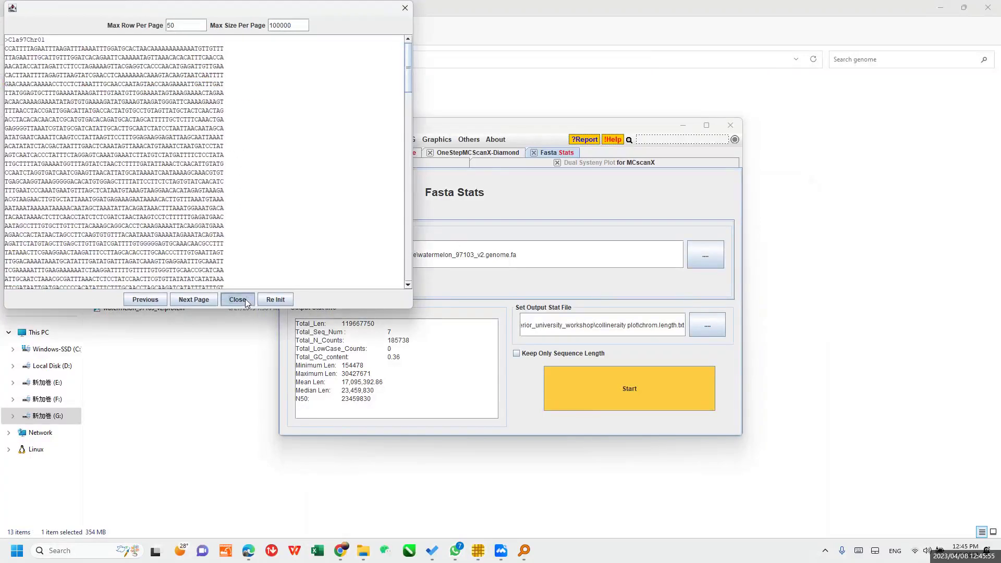
{"action": "left_click", "coordinate": [246, 302]}
Set the output stat file to watermelon.chromo.txt in the genome folder and run Fasta Stats
{"action": "left_click_drag", "start_coordinate": [172, 276], "coordinate": [624, 327]}
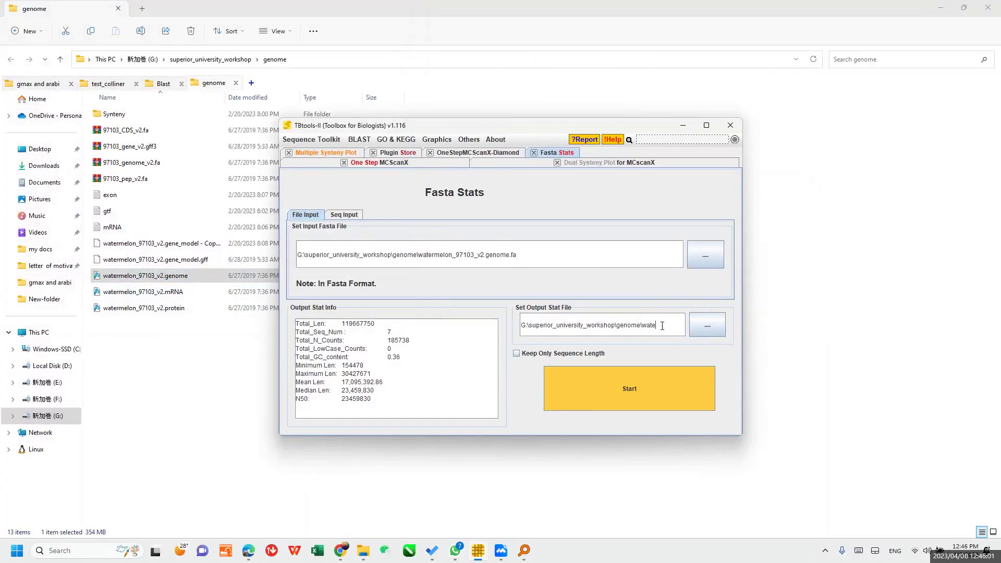
{"action": "type", "text": "watermelon.chromo."}
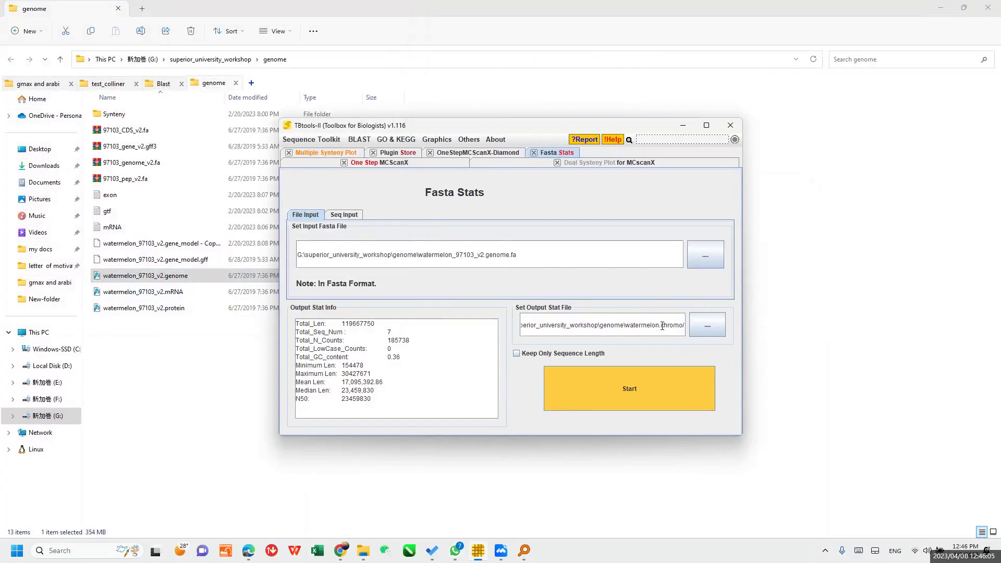
{"action": "type", "text": "txt"}
{"action": "left_click", "coordinate": [638, 393]}
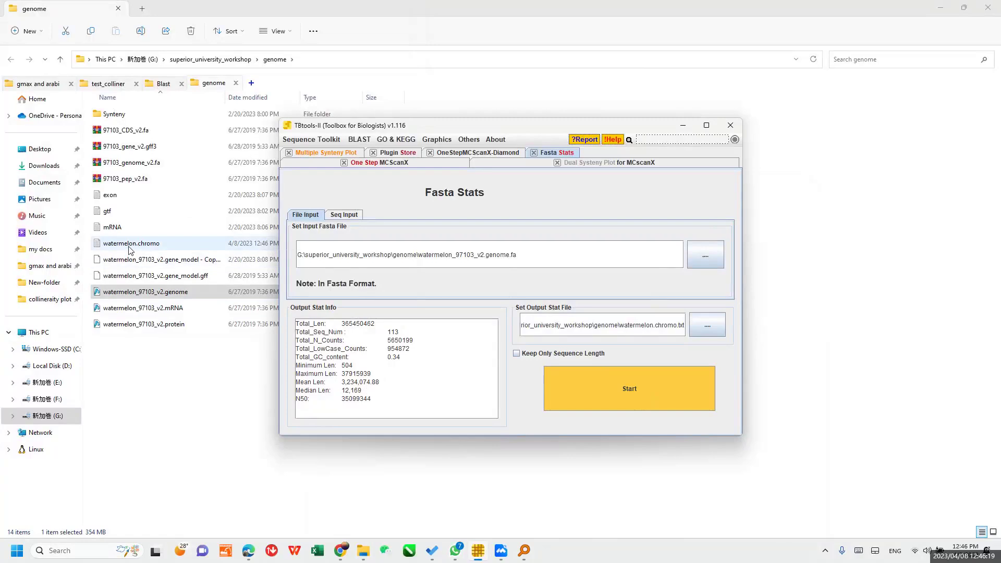
Open the watermelon.chromo text file from the genome folder in EmEditor
{"action": "left_click", "coordinate": [129, 248]}
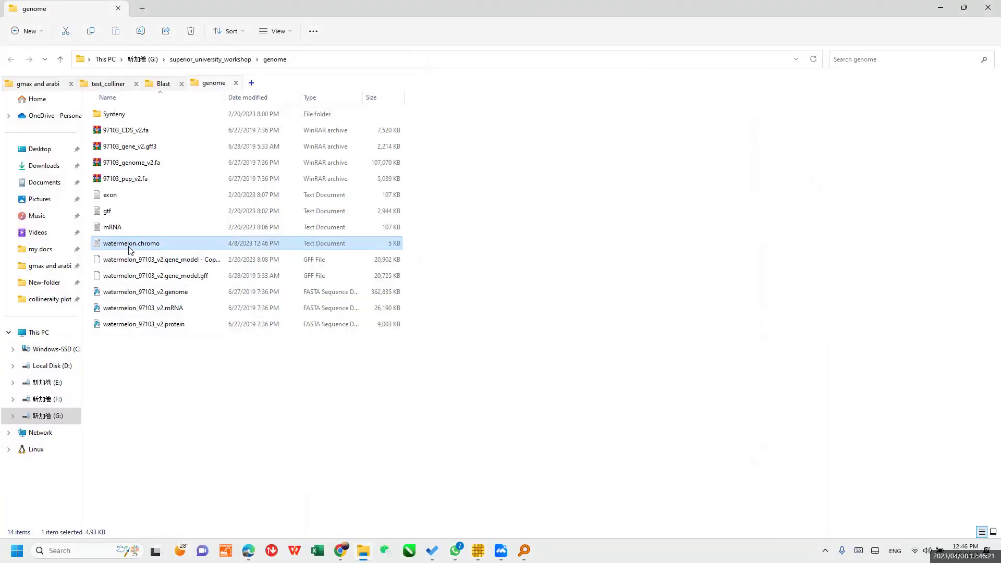
{"action": "right_click", "coordinate": [130, 249]}
{"action": "mouse_move", "coordinate": [172, 297]}
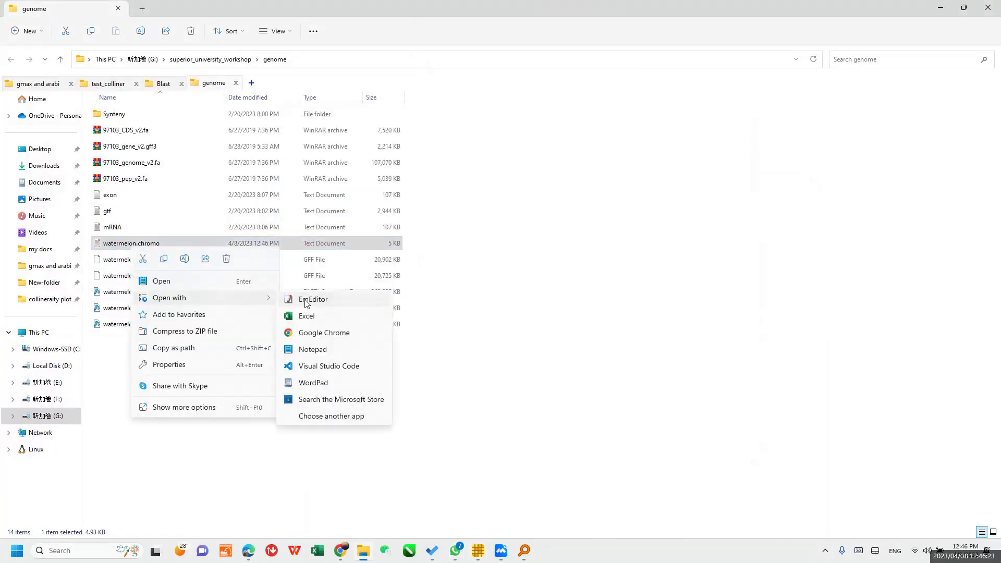
{"action": "left_click", "coordinate": [307, 300]}
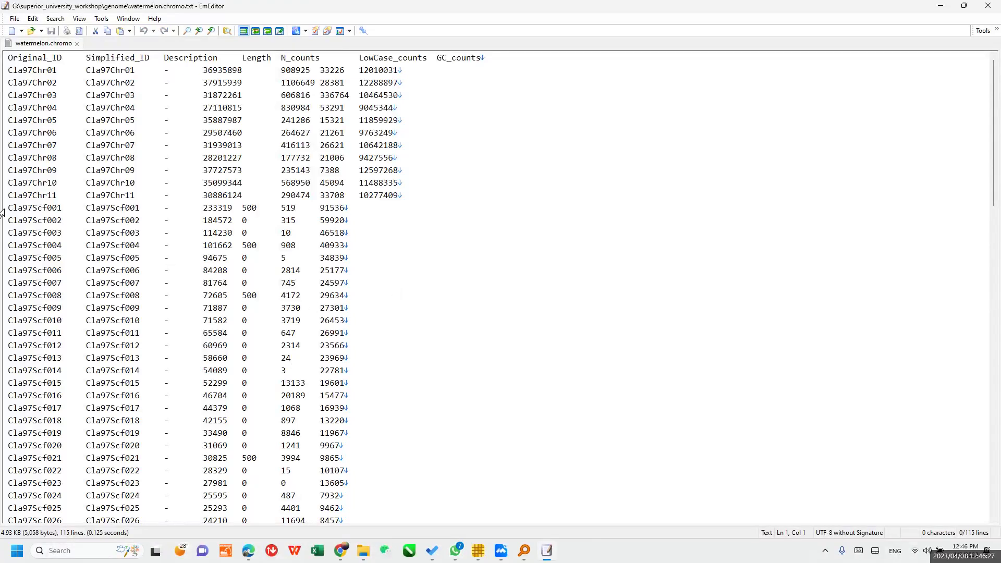
Examine the chromosome rows and the scaffold (Scf) rows throughout the watermelon.chromo file
{"action": "left_click_drag", "start_coordinate": [10, 209], "coordinate": [348, 520]}
{"action": "left_click", "coordinate": [397, 367]}
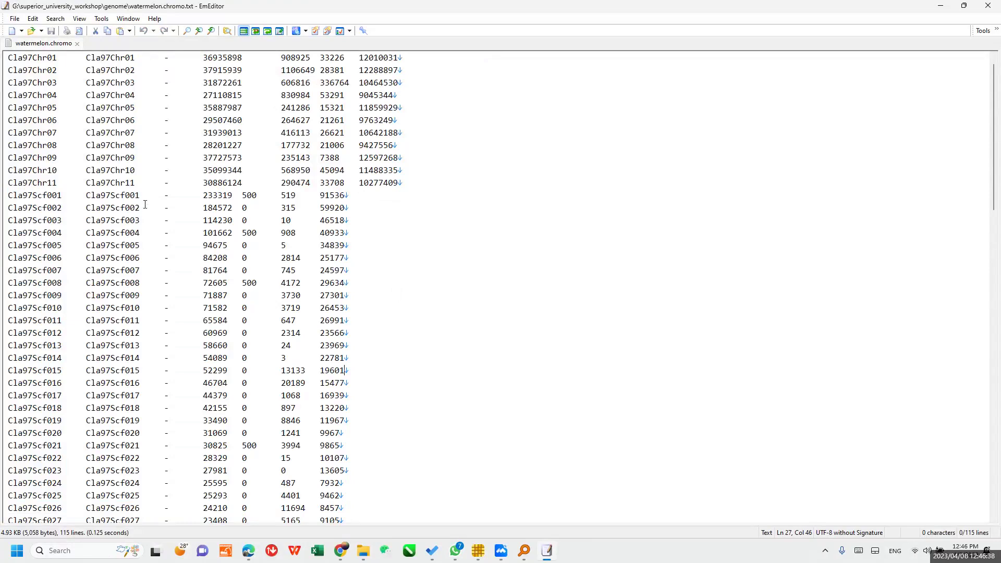
{"action": "scroll", "coordinate": [65, 197], "scroll_direction": "up", "scroll_amount": 1}
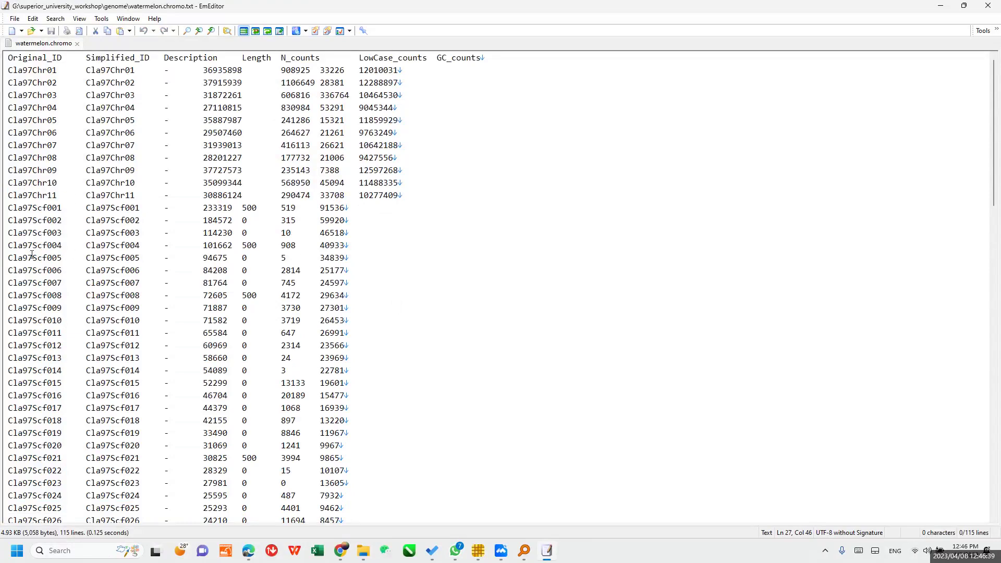
{"action": "scroll", "coordinate": [83, 194], "scroll_direction": "down", "scroll_amount": 20}
{"action": "scroll", "coordinate": [44, 338], "scroll_direction": "up", "scroll_amount": 19}
{"action": "scroll", "coordinate": [44, 338], "scroll_direction": "up", "scroll_amount": 5}
{"action": "left_click_drag", "start_coordinate": [412, 198], "coordinate": [3, 63]}
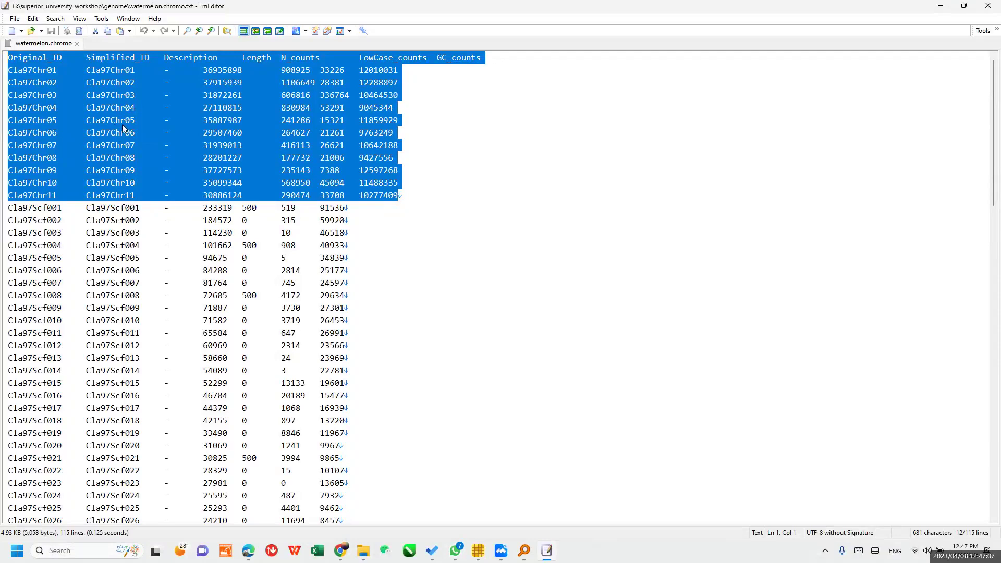
{"action": "left_click_drag", "start_coordinate": [113, 210], "coordinate": [126, 210]}
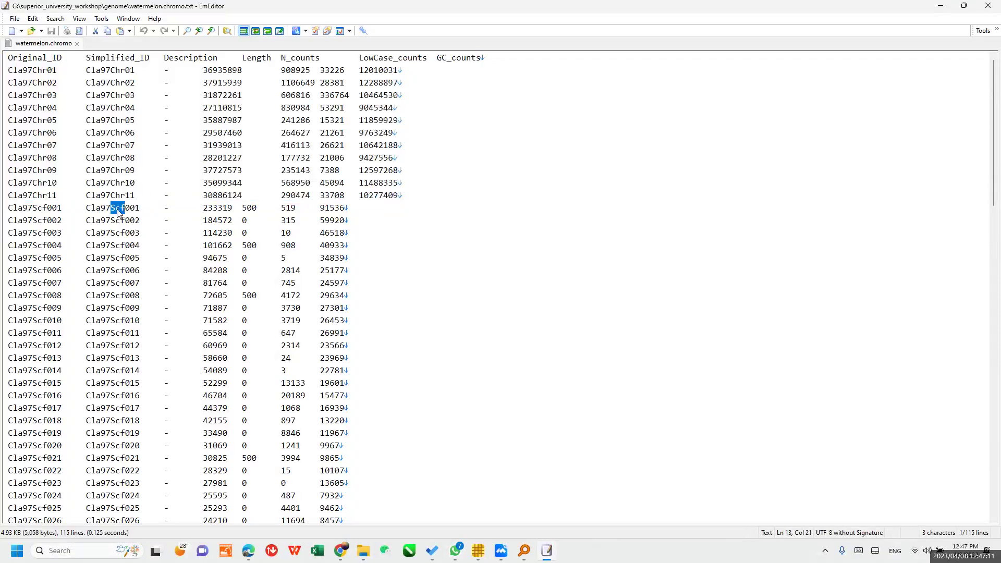
Delete all scaffold rows from Cla97Scf001 onward, keeping the header and chromosome rows, and save and close the file
{"action": "left_click_drag", "start_coordinate": [7, 210], "coordinate": [156, 529]}
{"action": "key", "text": "Delete"}
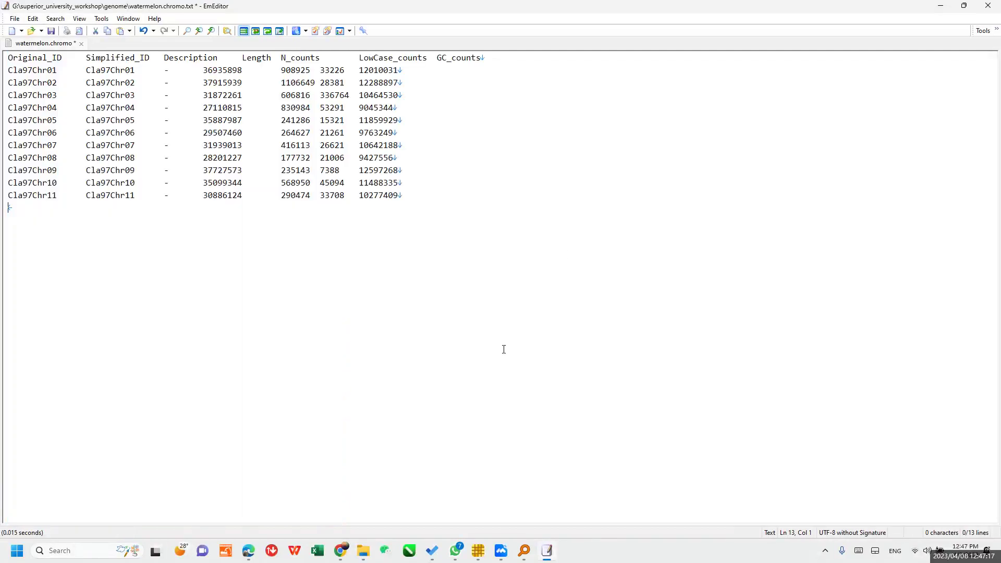
{"action": "key", "text": "ctrl+s"}
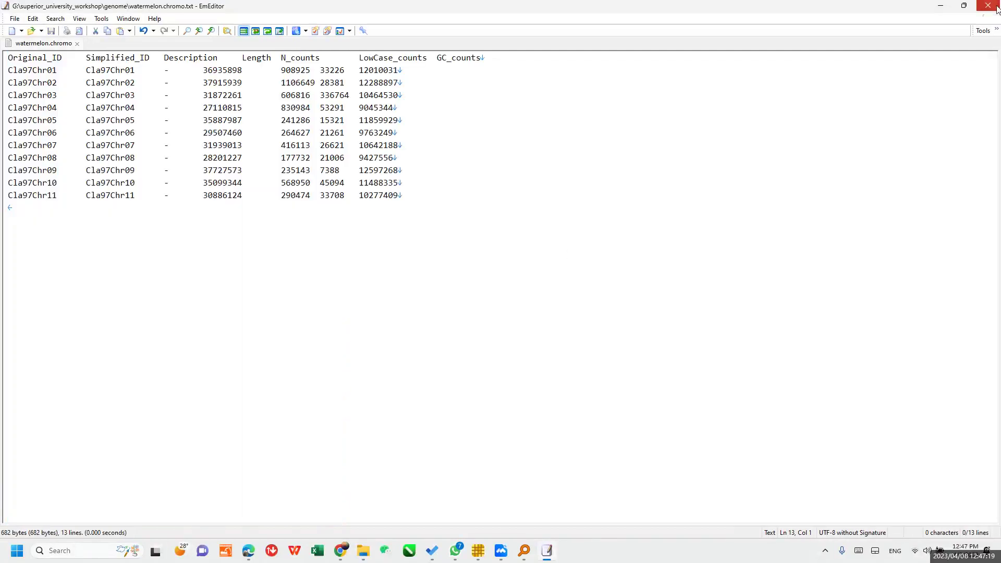
{"action": "left_click", "coordinate": [996, 9]}
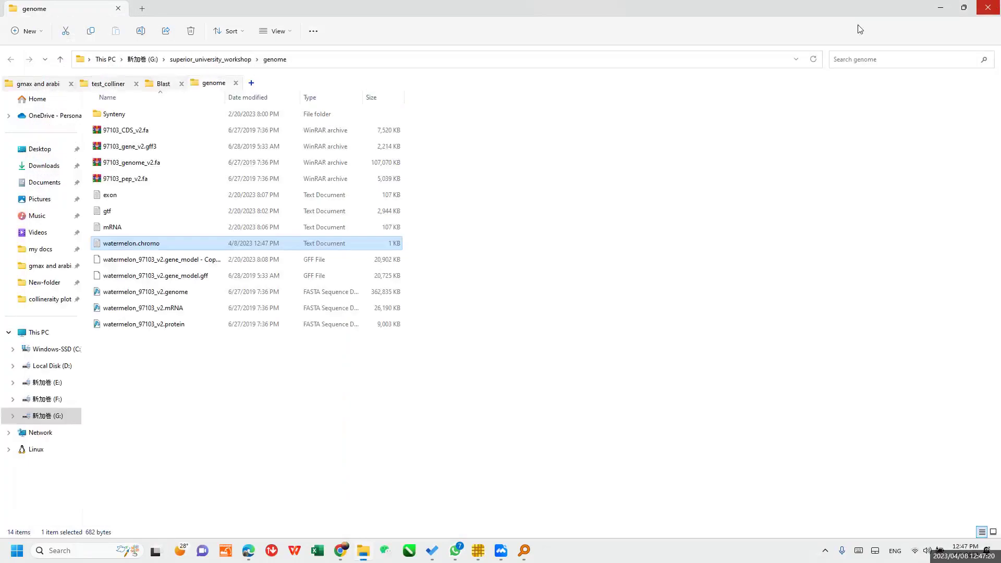
Open watermelon.chromo in Excel and fit the Original_ID column's width to its contents
{"action": "right_click", "coordinate": [159, 245]}
{"action": "mouse_move", "coordinate": [235, 291]}
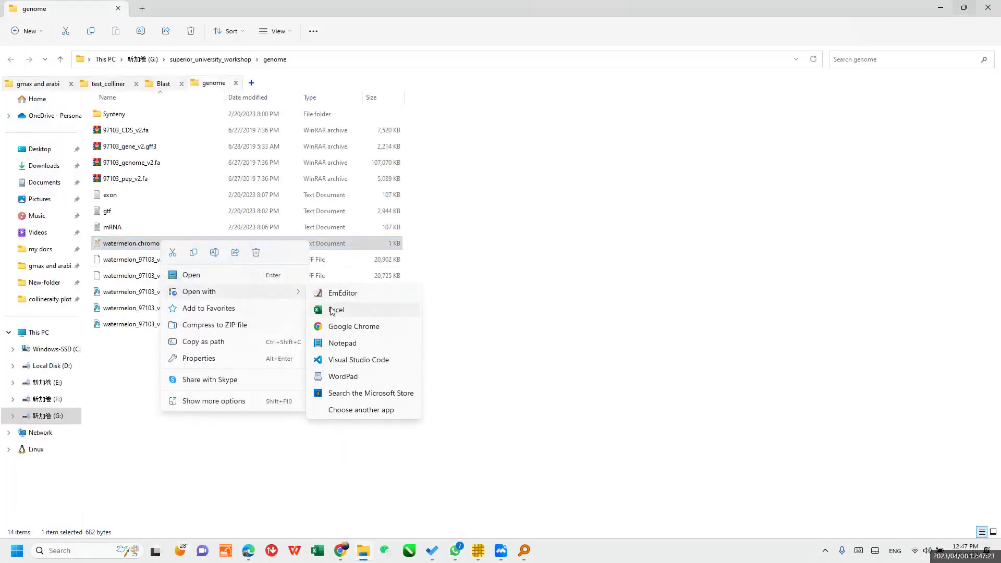
{"action": "left_click", "coordinate": [332, 310]}
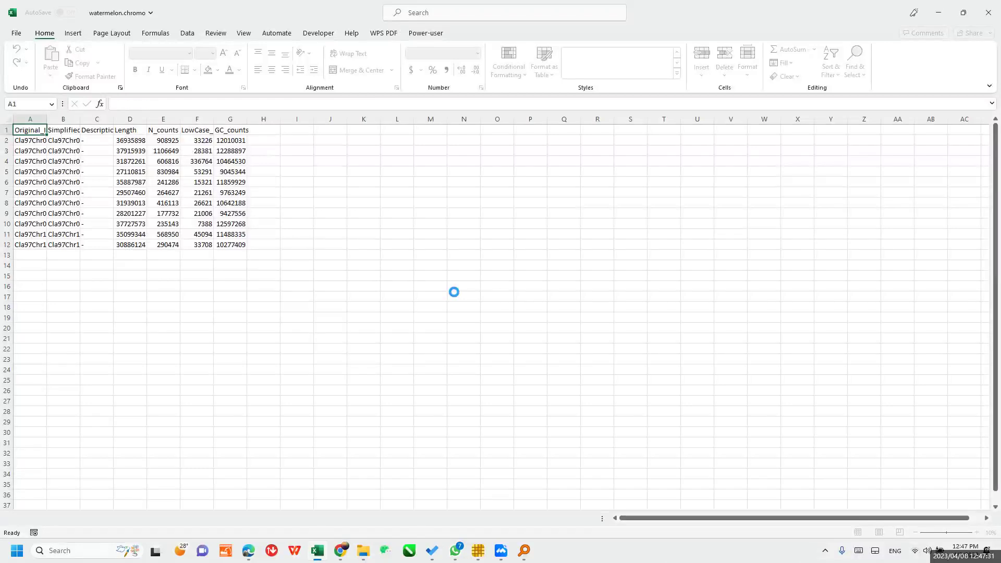
{"action": "double_click", "coordinate": [46, 120]}
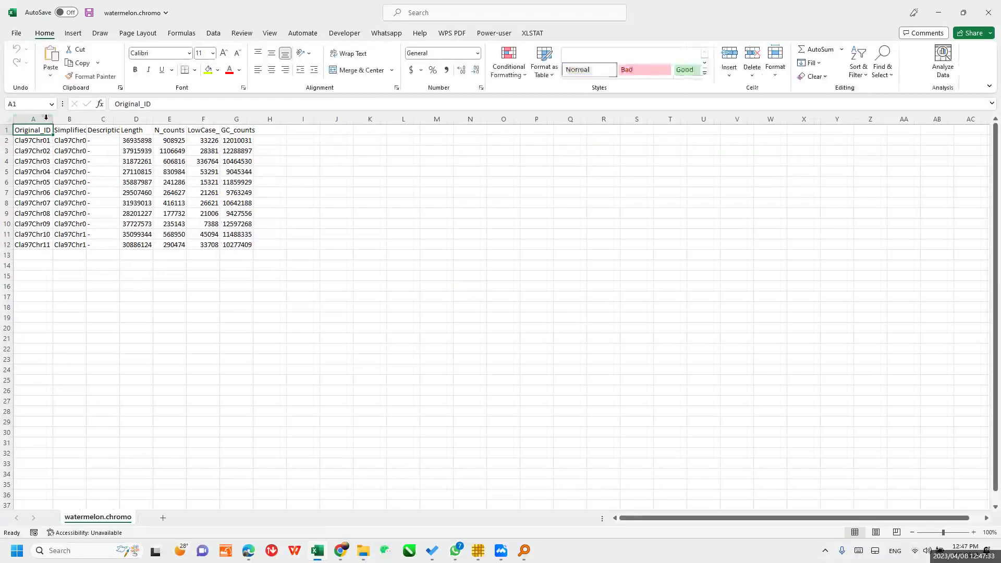
Dismiss the Office activation notice and highlight the Simplified_ID and Length columns
{"action": "left_click", "coordinate": [88, 126]}
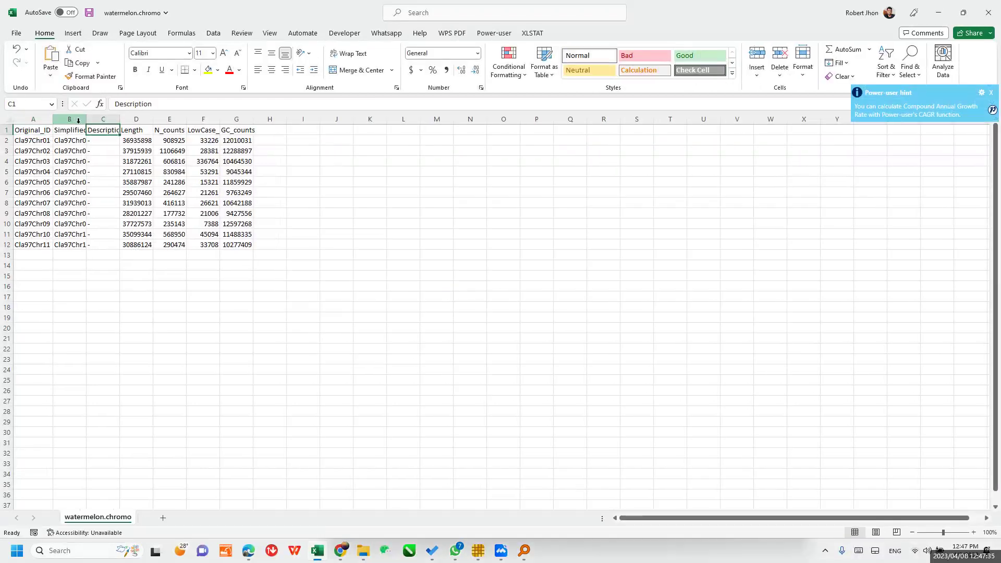
{"action": "left_click", "coordinate": [76, 119]}
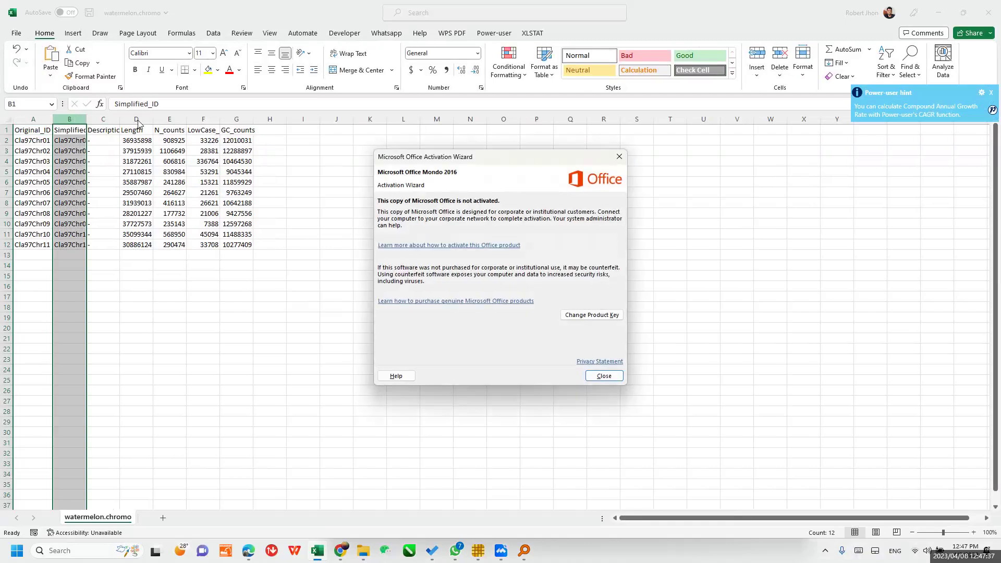
{"action": "left_click", "coordinate": [603, 375]}
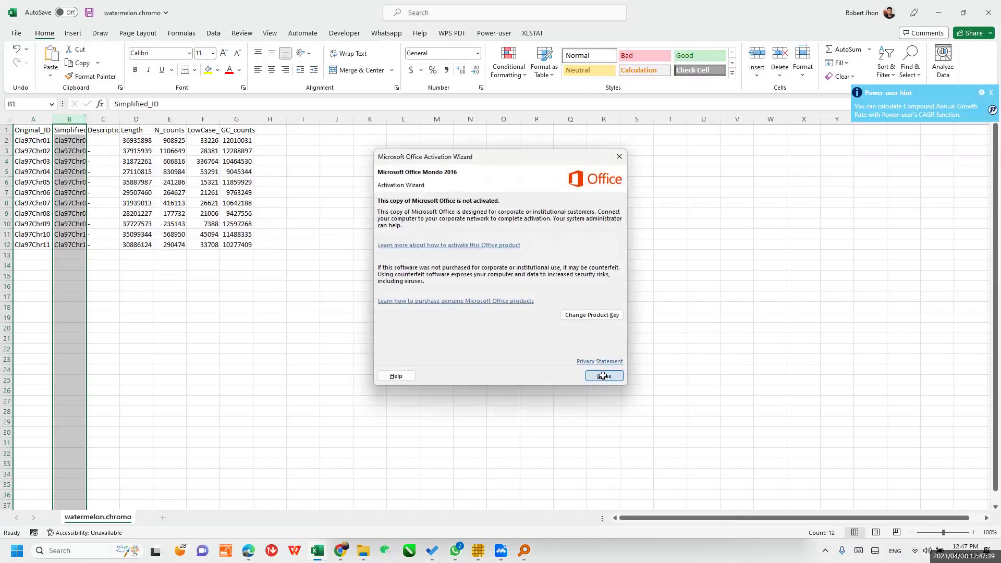
{"action": "left_click", "coordinate": [137, 119], "text": "ctrl"}
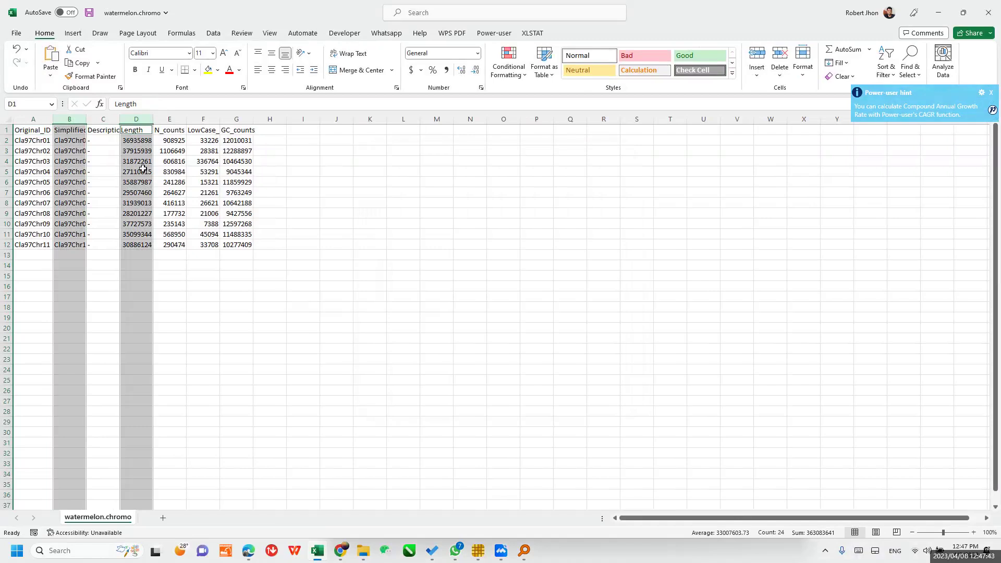
Delete the Original_ID, Description, N_counts, LowCase and GC_counts columns, and save and close the workbook
{"action": "left_click", "coordinate": [26, 115]}
{"action": "left_click", "coordinate": [93, 116], "text": "ctrl"}
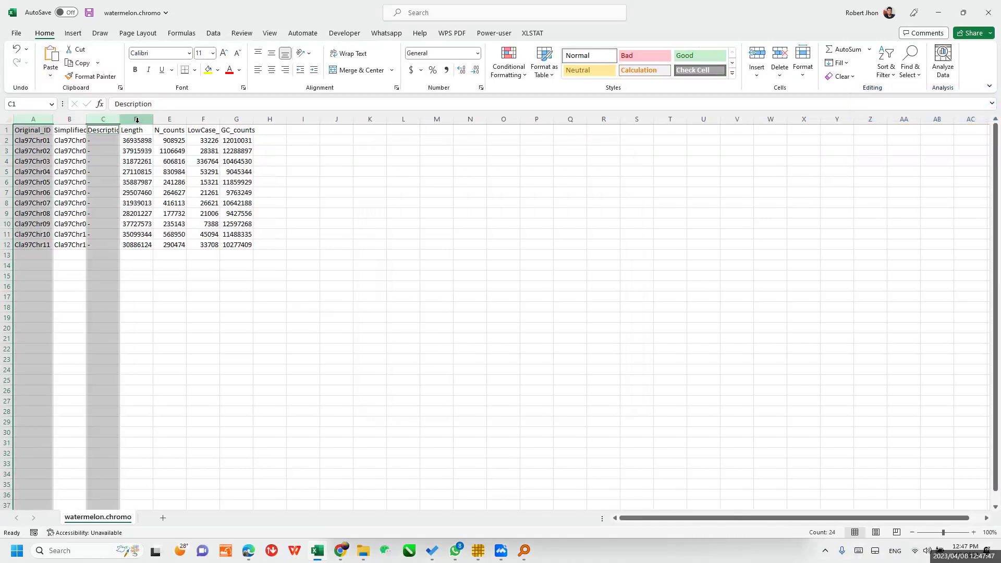
{"action": "left_click_drag", "start_coordinate": [169, 119], "coordinate": [237, 119]}
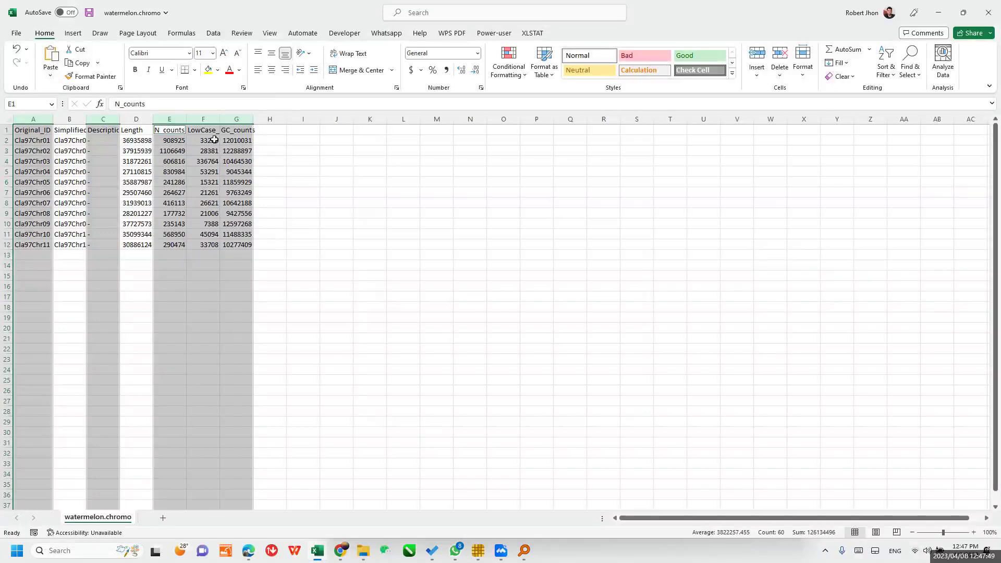
{"action": "right_click", "coordinate": [214, 140]}
{"action": "left_click", "coordinate": [265, 276]}
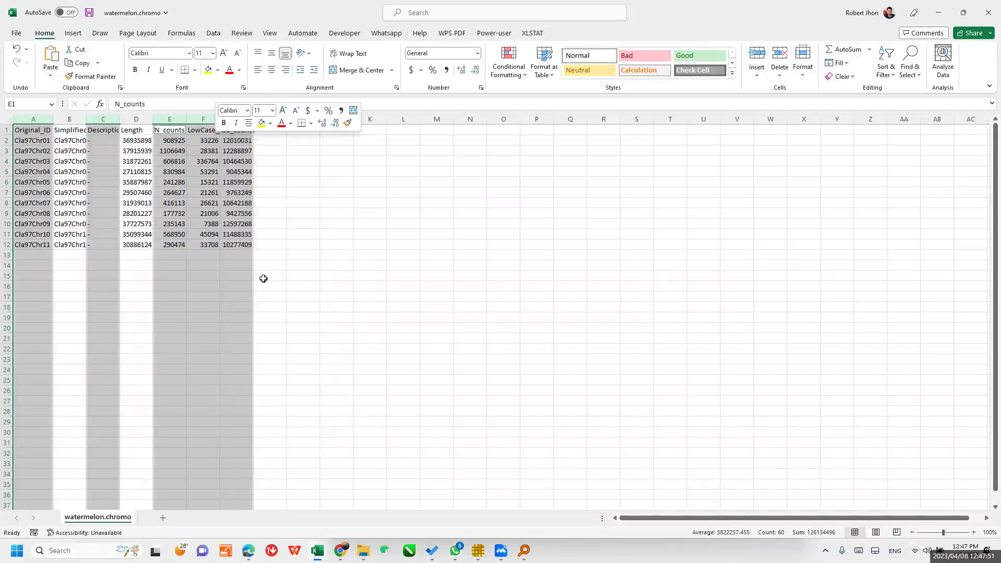
{"action": "left_click", "coordinate": [298, 272]}
{"action": "key", "text": "ctrl+s"}
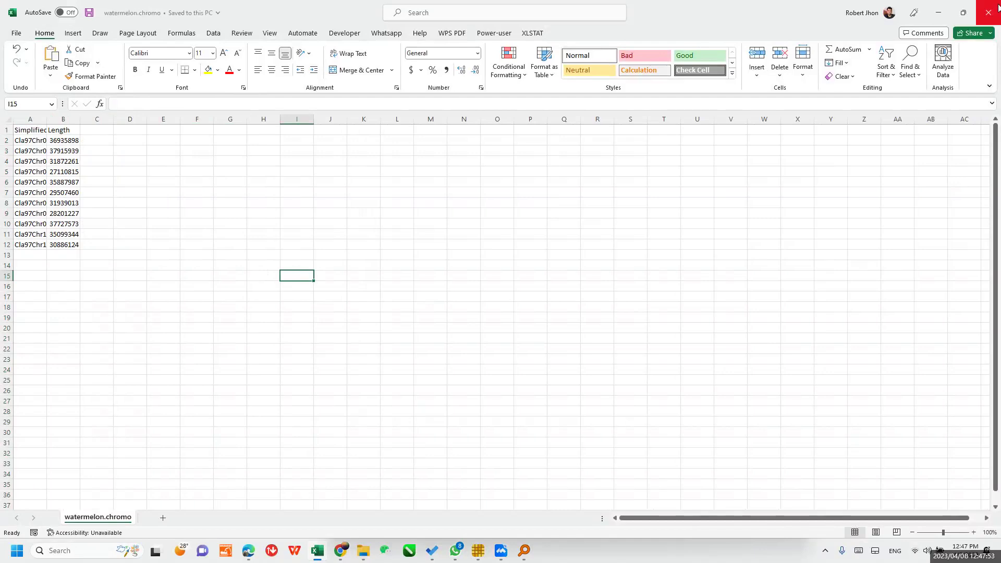
{"action": "left_click", "coordinate": [997, 7]}
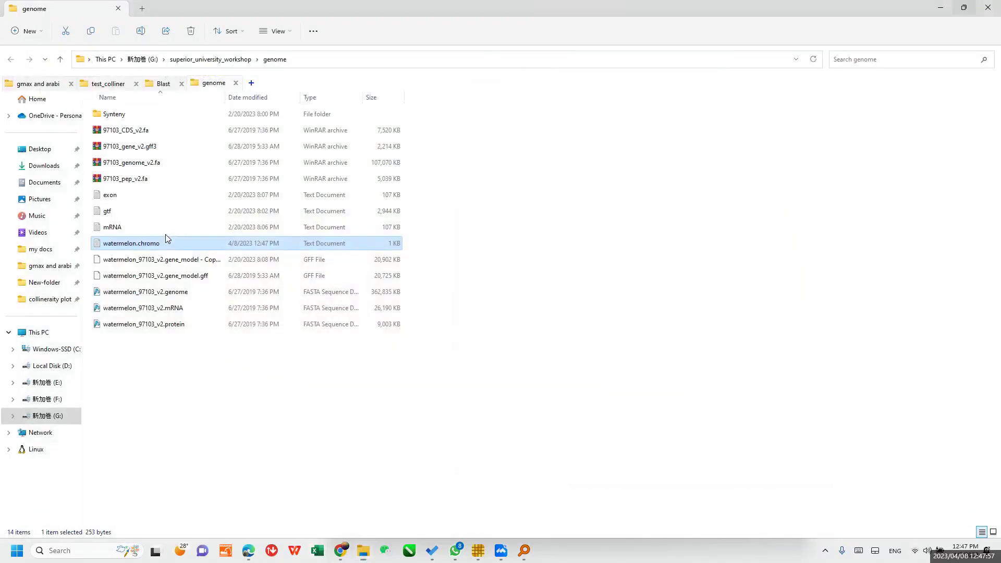
Open watermelon.chromo in Notepad, delete the Simplified_ID and Length header line, and save and close the file
{"action": "double_click", "coordinate": [165, 236]}
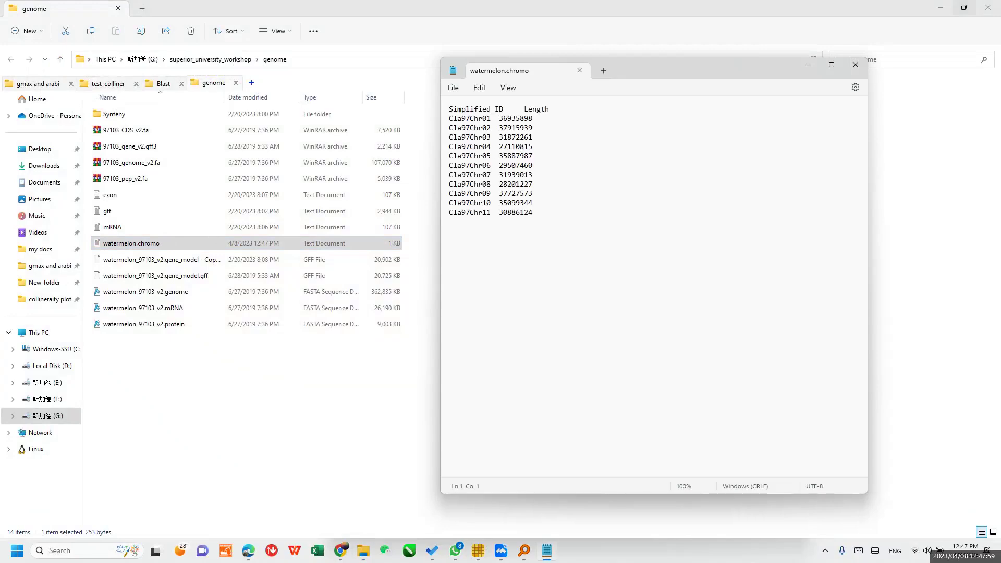
{"action": "key", "text": "shift+End"}
{"action": "key", "text": "Delete"}
{"action": "key", "text": "Delete"}
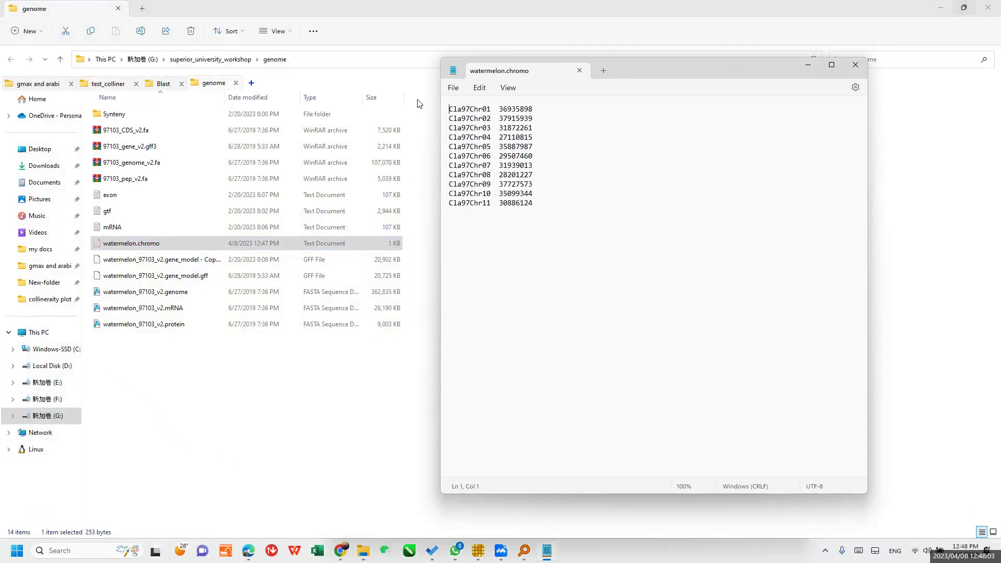
{"action": "left_click", "coordinate": [856, 66]}
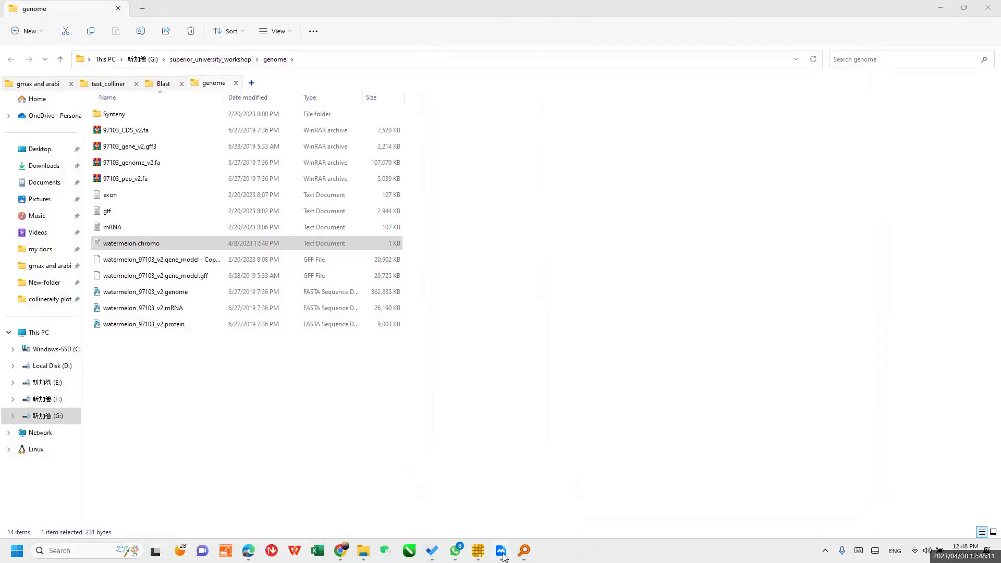
Minimize the genome folder window to return to Fasta Stats in TBtools-II
{"action": "mouse_move", "coordinate": [501, 554]}
{"action": "left_click", "coordinate": [527, 4]}
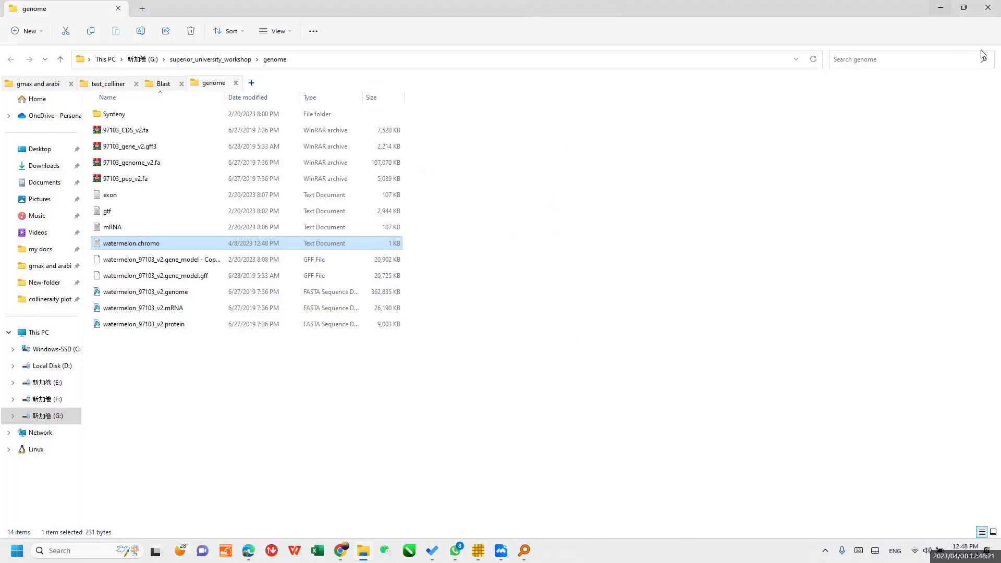
{"action": "left_click", "coordinate": [940, 8]}
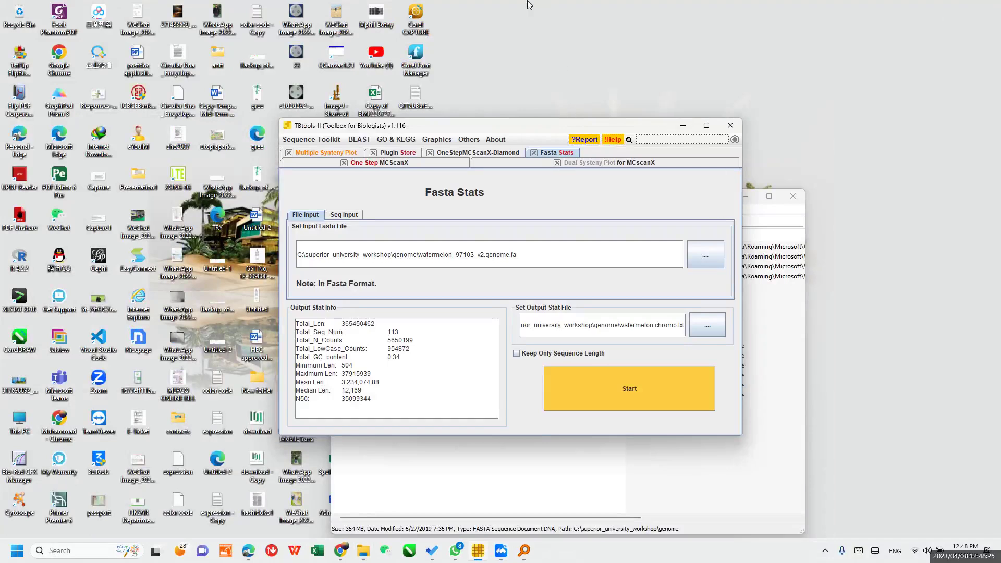
{"action": "double_click", "coordinate": [433, 30]}
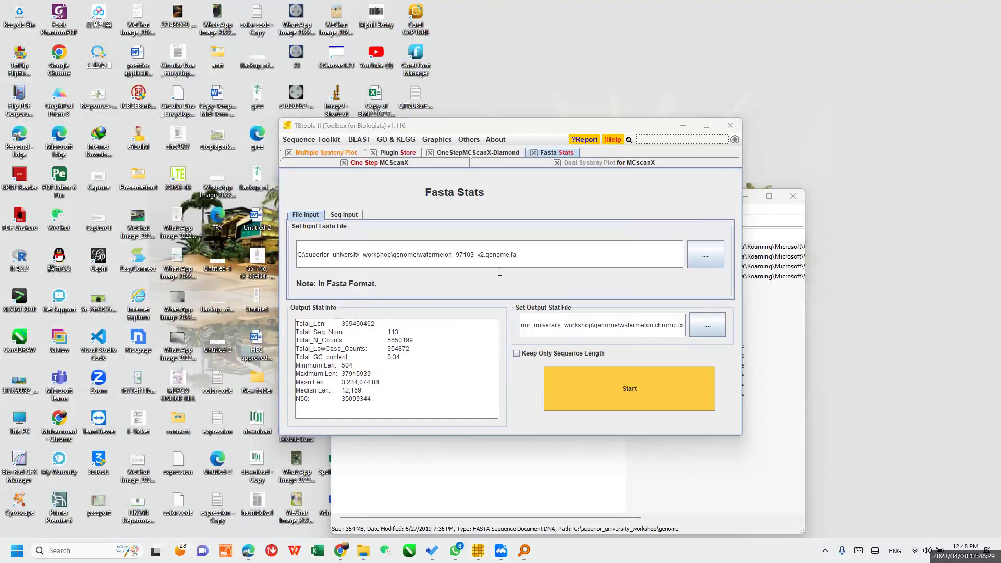